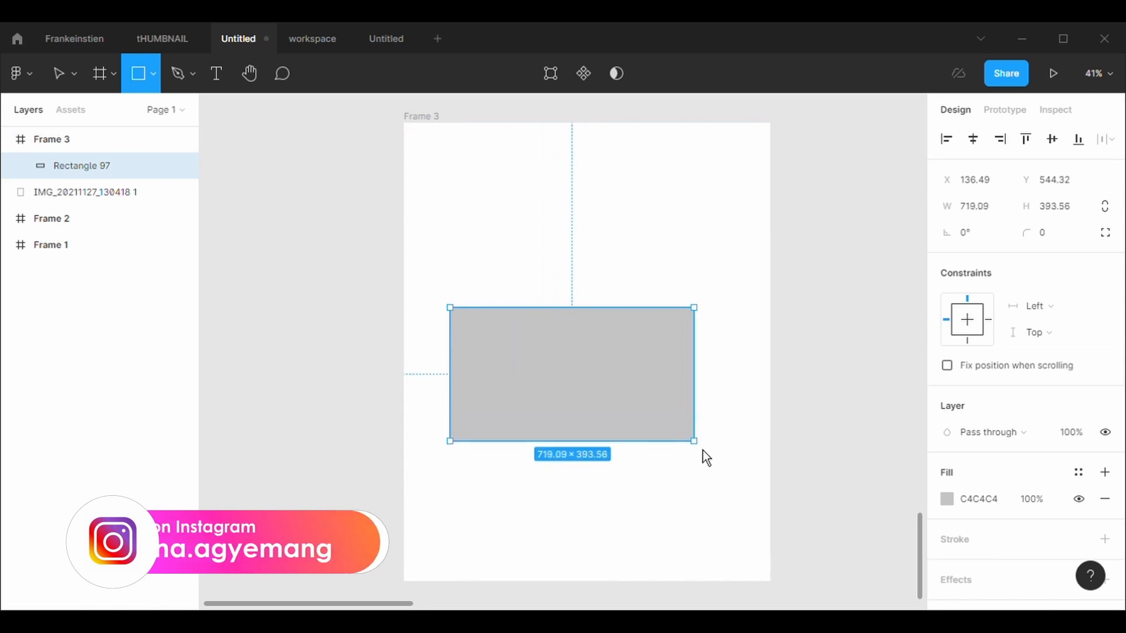
Add a black stroke to the grey rectangle and set its thickness to 5.
{"action": "left_click", "coordinate": [1029, 558]}
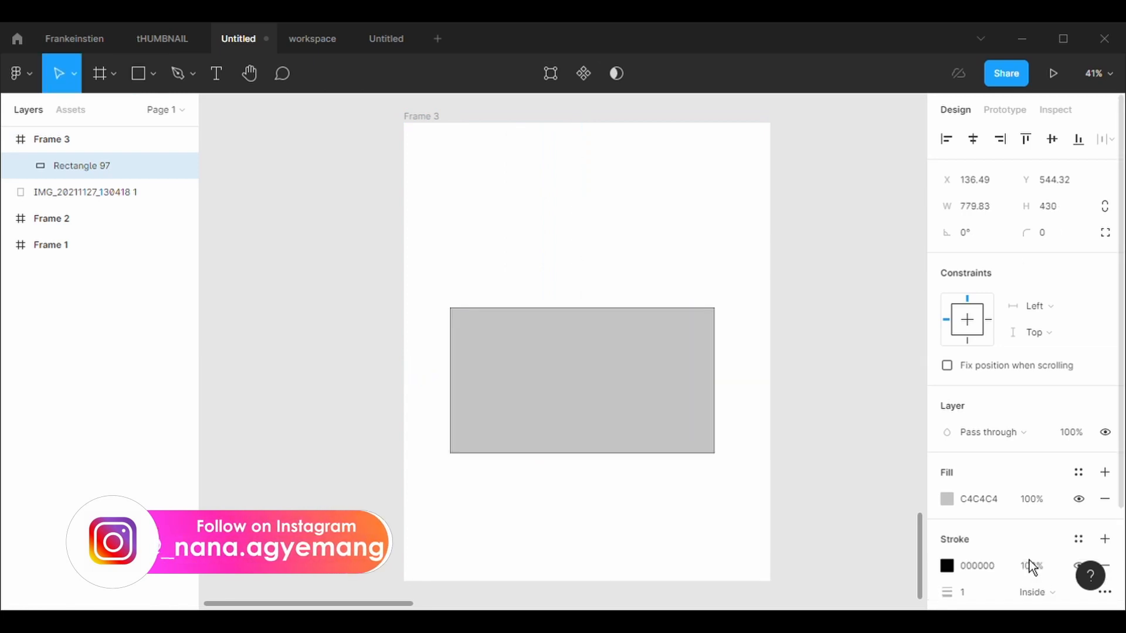
{"action": "left_click", "coordinate": [961, 592]}
{"action": "type", "text": "5"}
{"action": "key", "text": "Return"}
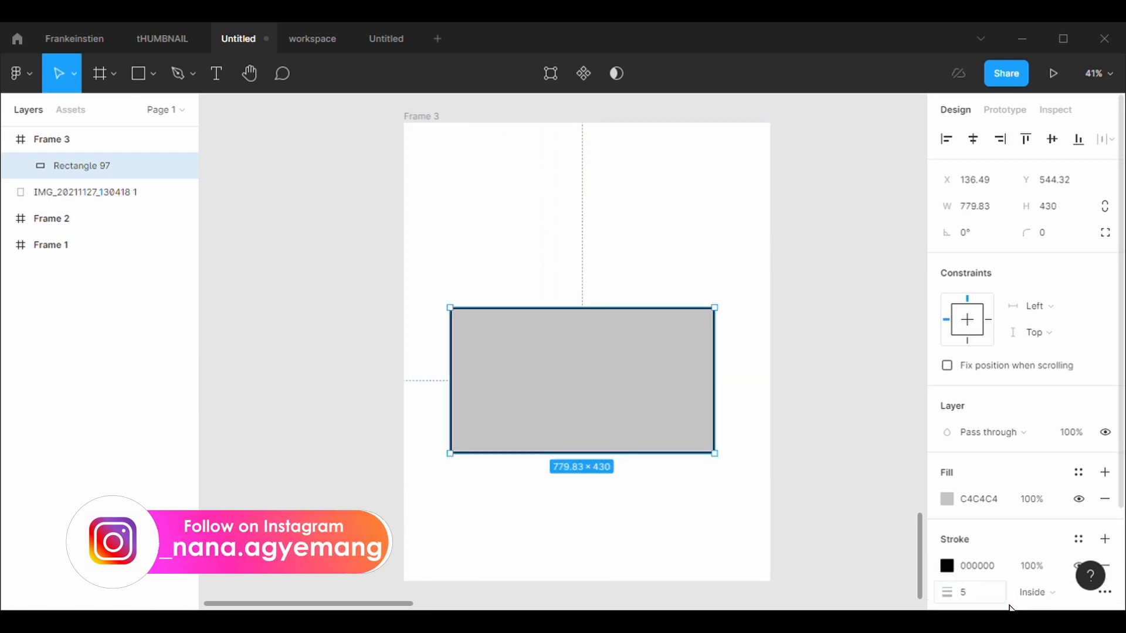
Shrink the rectangle proportionally to about 344 high and move it slightly up and right within Frame 3.
{"action": "left_click", "coordinate": [550, 74]}
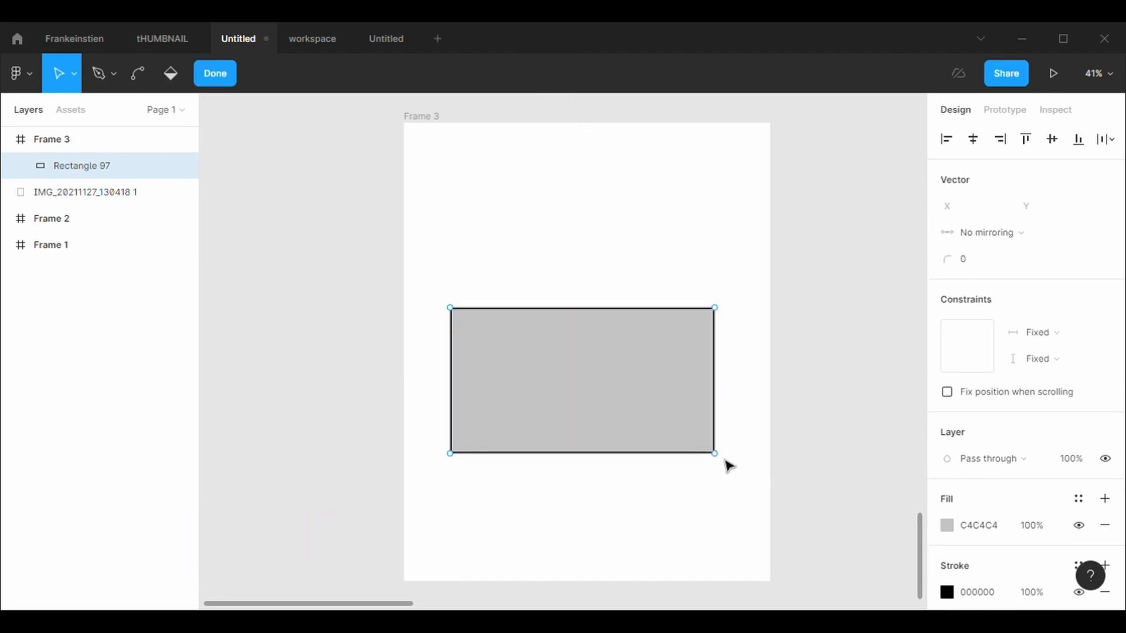
{"action": "key", "text": "Escape"}
{"action": "left_click_drag", "start_coordinate": [729, 467], "coordinate": [674, 425]}
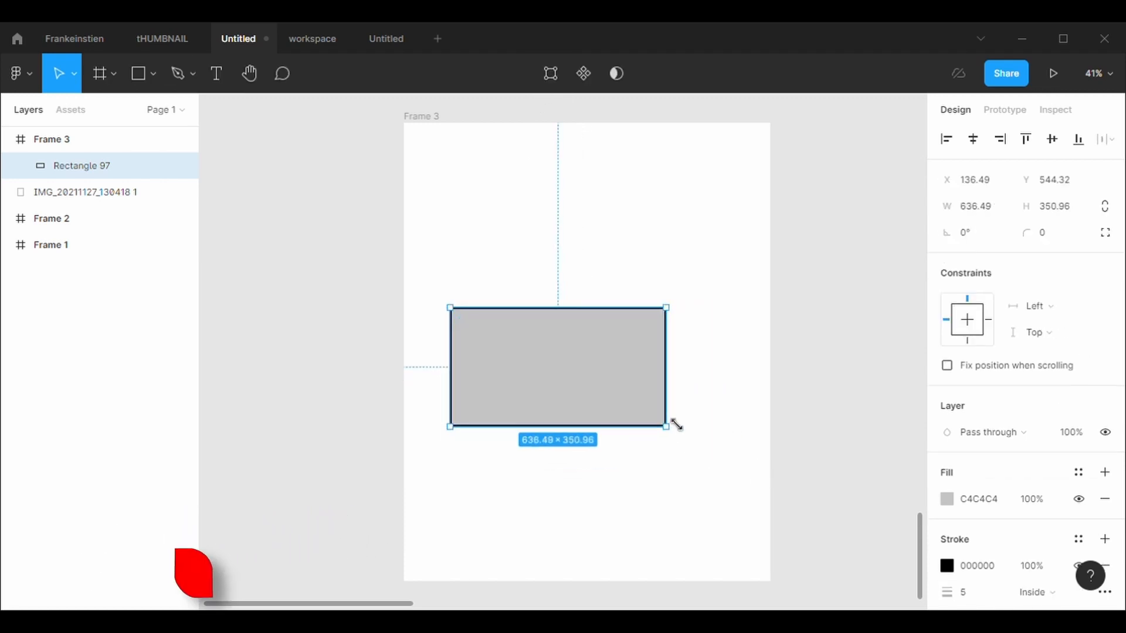
{"action": "left_click_drag", "start_coordinate": [608, 392], "coordinate": [598, 369]}
Reshape the rectangle into a hexagon about 860 wide by pulling the midpoints of its right and left sides outward.
{"action": "left_click", "coordinate": [550, 74]}
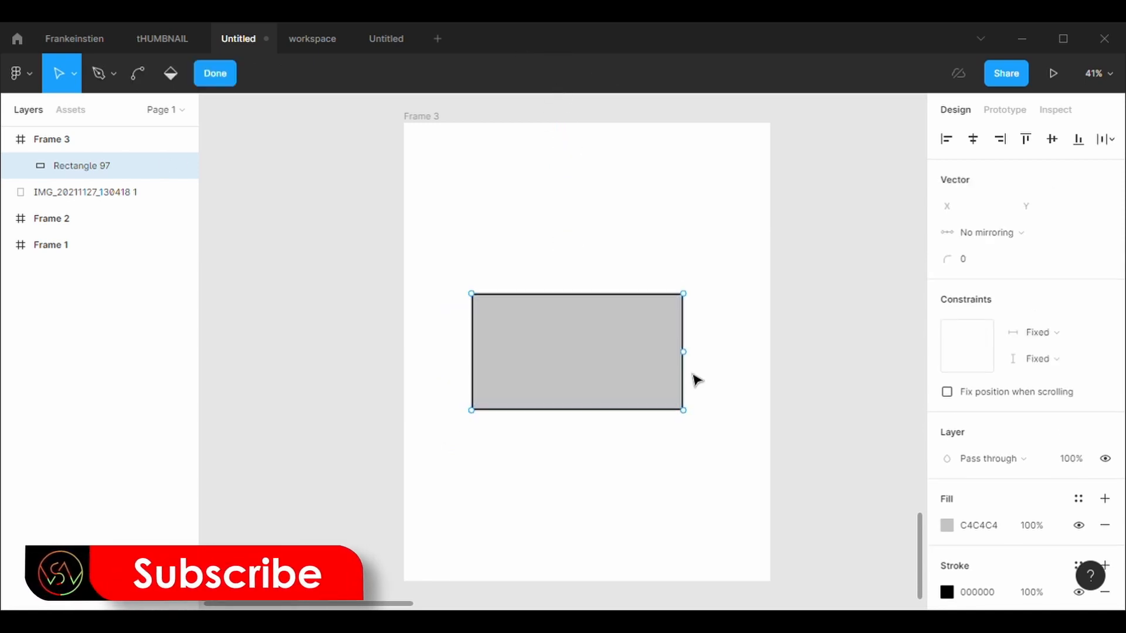
{"action": "left_click_drag", "start_coordinate": [695, 365], "coordinate": [737, 364]}
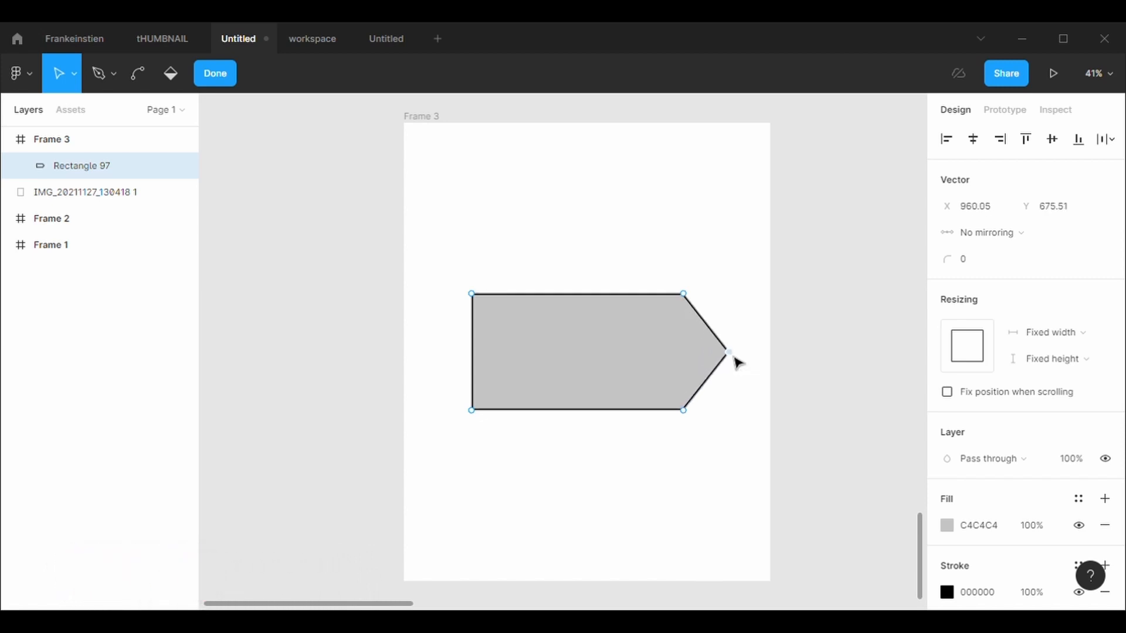
{"action": "left_click_drag", "start_coordinate": [473, 357], "coordinate": [441, 358]}
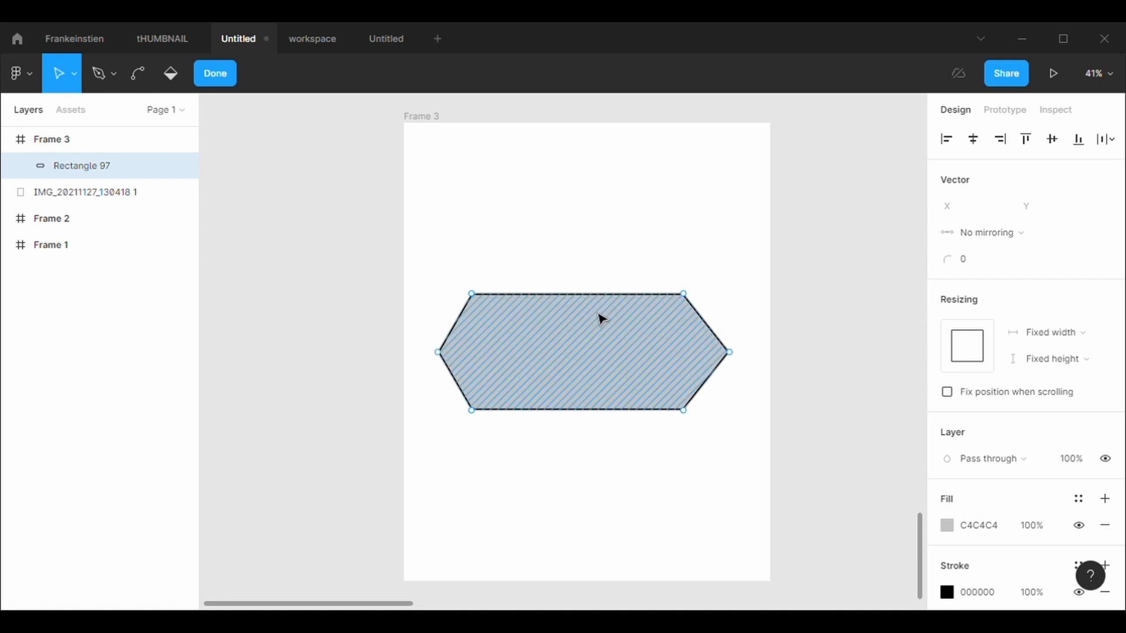
{"action": "key", "text": "Escape"}
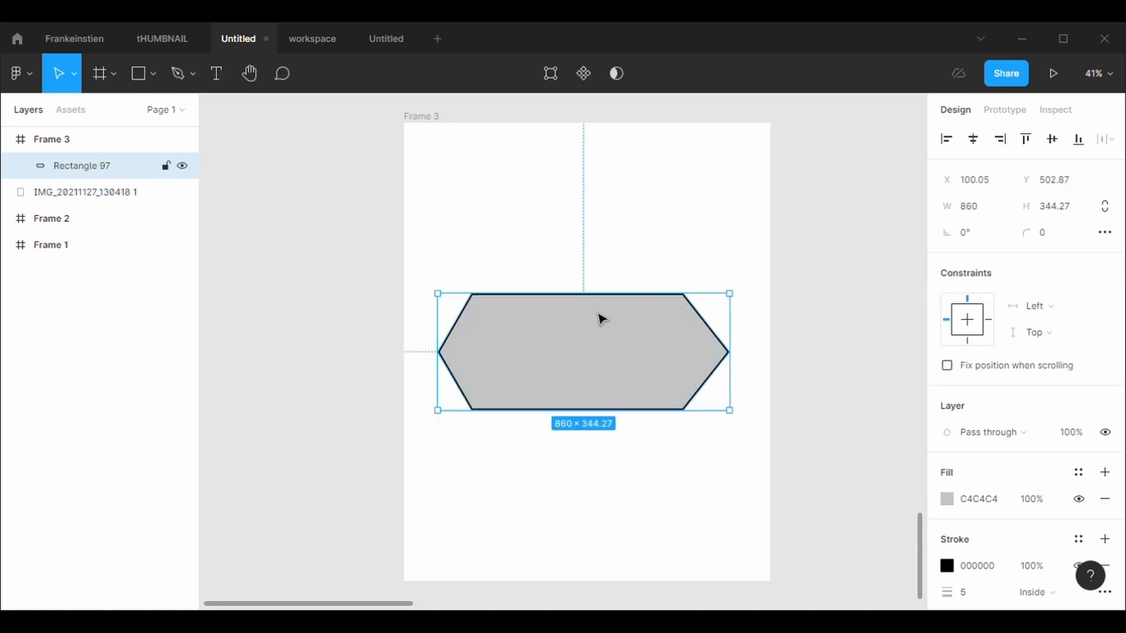
Try a corner radius of 500 on the hexagon, and settle on 100.
{"action": "left_click", "coordinate": [1061, 231]}
{"action": "type", "text": "500"}
{"action": "key", "text": "Return"}
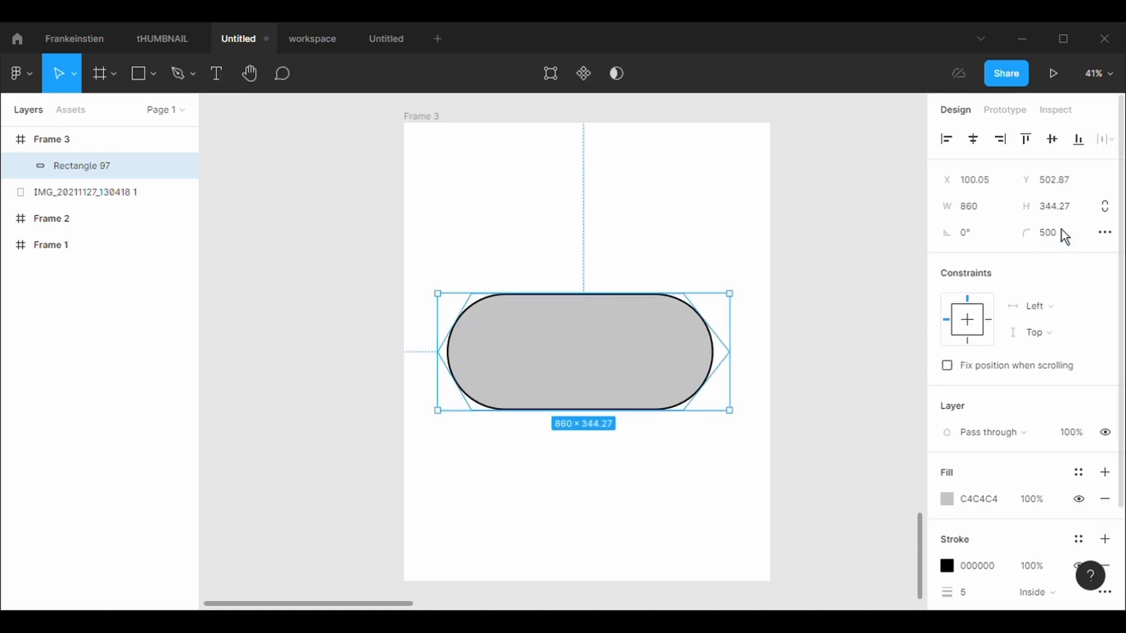
{"action": "left_click", "coordinate": [1066, 240]}
{"action": "key", "text": "Return"}
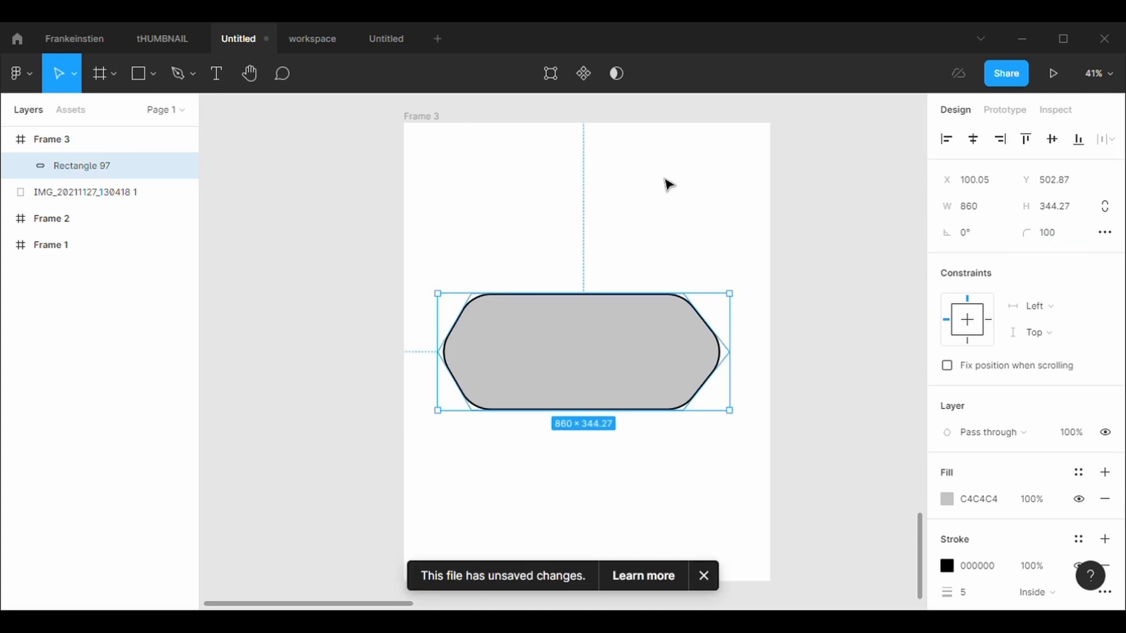
Set the corner radius of the hexagon's outermost right and left points to 0.
{"action": "left_click", "coordinate": [551, 73]}
{"action": "left_click", "coordinate": [730, 352]}
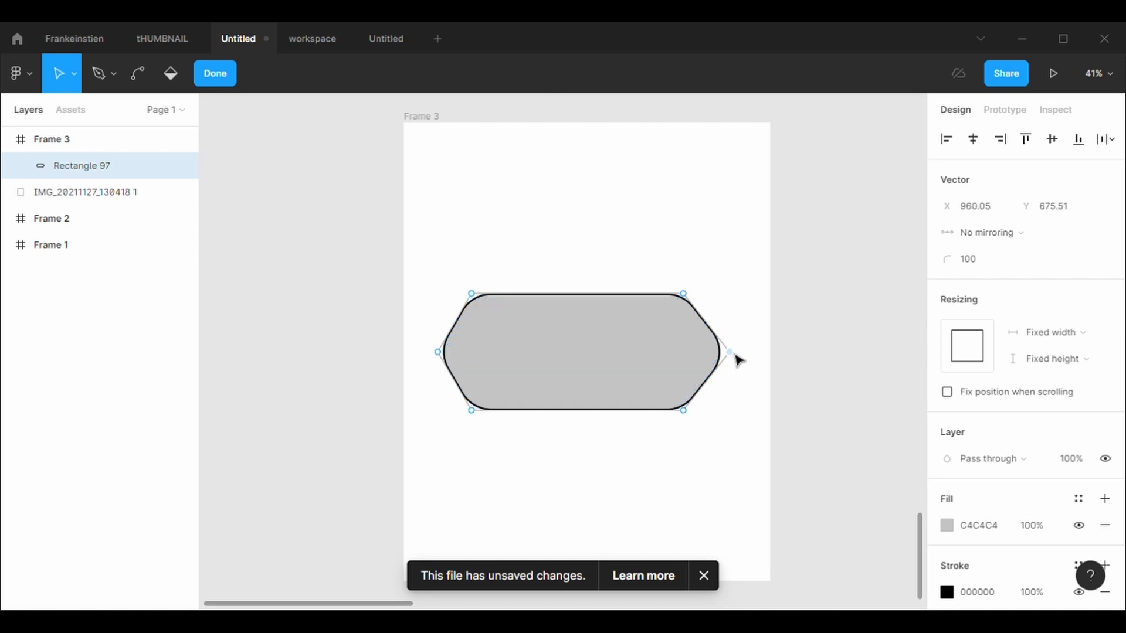
{"action": "left_click", "coordinate": [997, 267]}
{"action": "key", "text": "BackSpace"}
{"action": "type", "text": "0"}
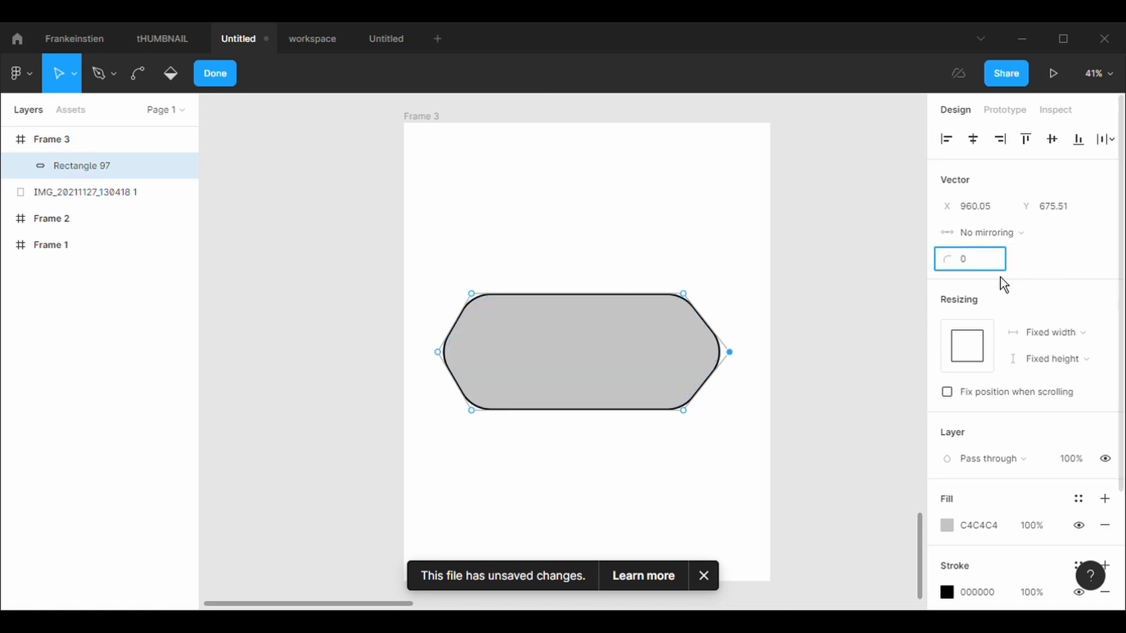
{"action": "key", "text": "Return"}
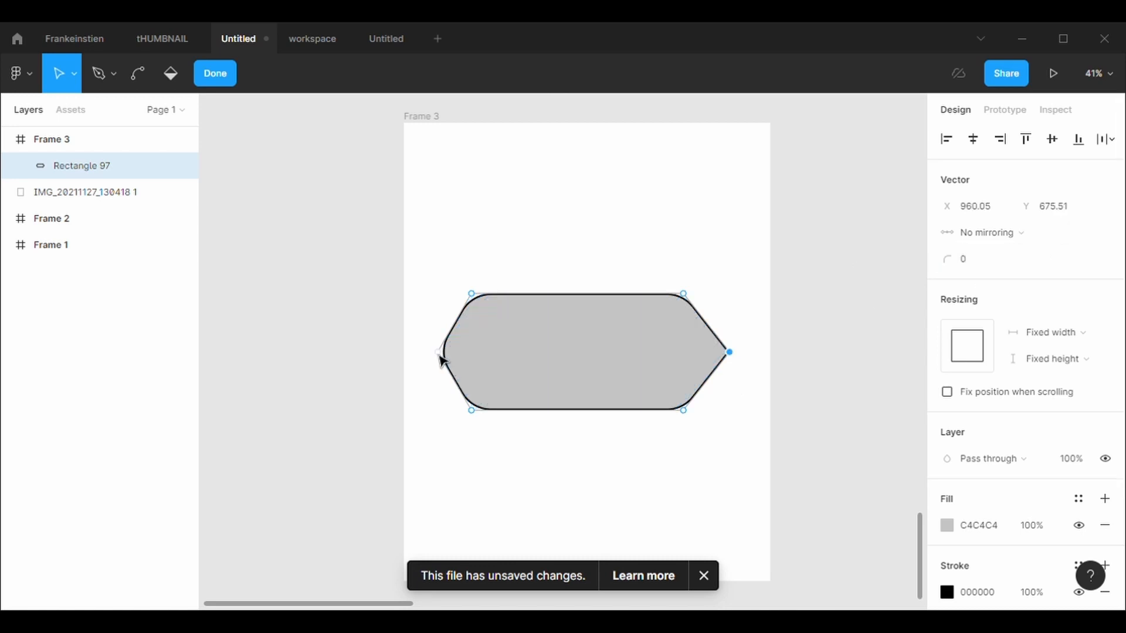
{"action": "left_click", "coordinate": [439, 355]}
{"action": "left_click", "coordinate": [999, 264]}
{"action": "type", "text": "0"}
{"action": "key", "text": "Return"}
Move the two lower vertices inward and up to Y 789.69, and pull the bottom edge's midpoint down to about Y 855.
{"action": "mouse_move", "coordinate": [471, 411]}
{"action": "left_mouse_down"}
{"action": "mouse_move", "coordinate": [576, 406]}
{"action": "mouse_move", "coordinate": [480, 391]}
{"action": "left_mouse_up"}
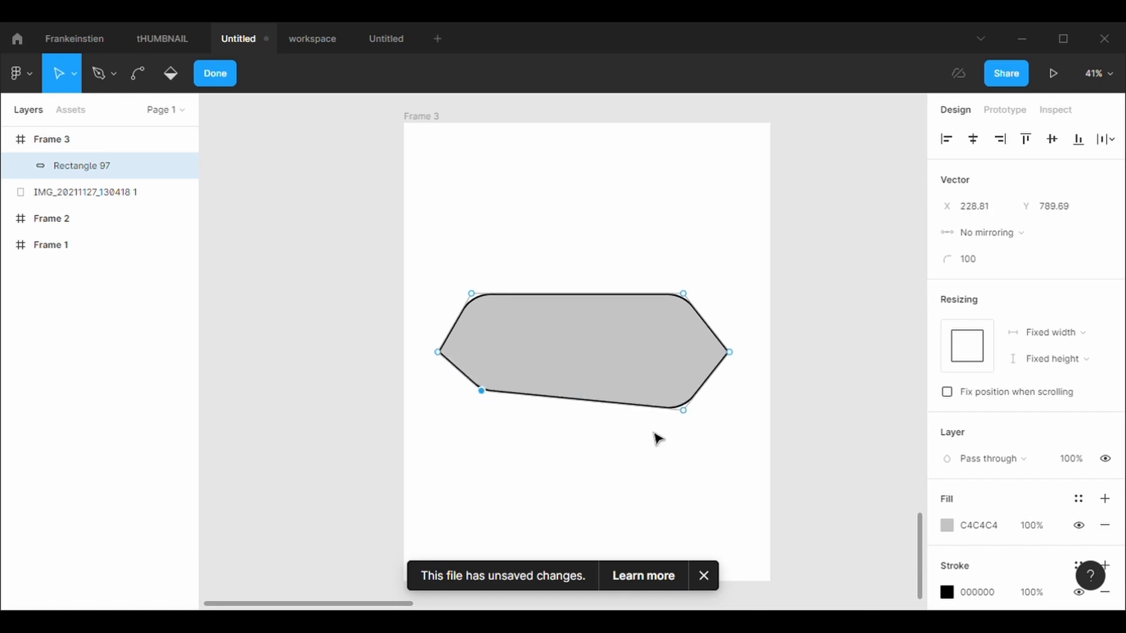
{"action": "mouse_move", "coordinate": [684, 410]}
{"action": "left_mouse_down"}
{"action": "mouse_move", "coordinate": [691, 397]}
{"action": "mouse_move", "coordinate": [680, 399]}
{"action": "left_mouse_up"}
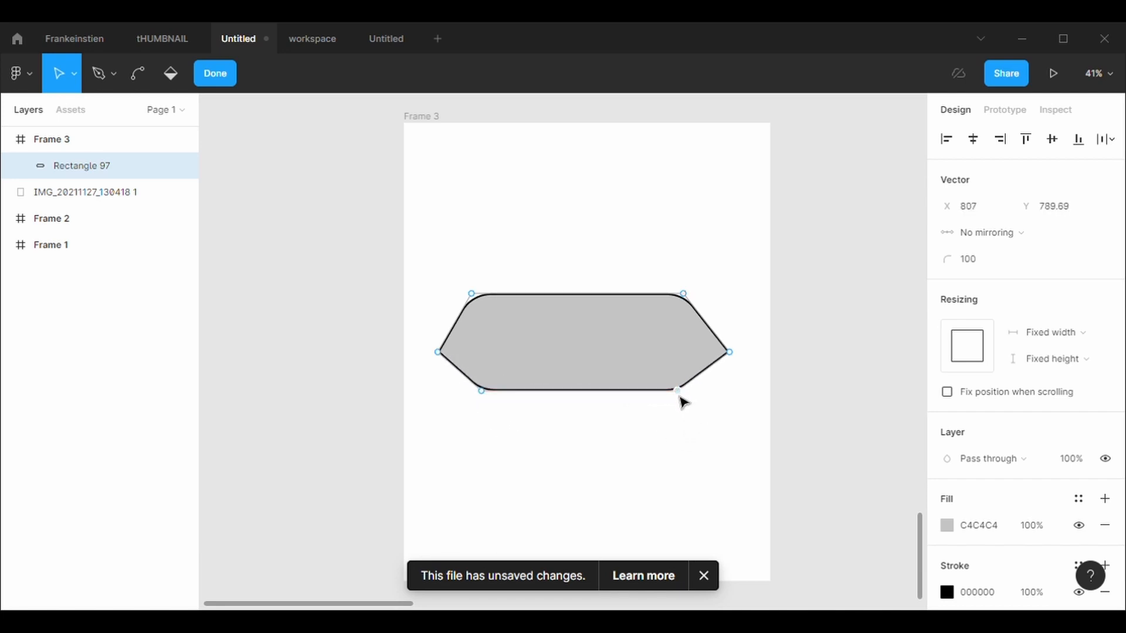
{"action": "left_click_drag", "start_coordinate": [581, 390], "coordinate": [585, 413]}
Set the corner radius of the lower-right vertex and the bottom middle vertex to 500.
{"action": "left_click", "coordinate": [678, 391]}
{"action": "left_click", "coordinate": [972, 262]}
{"action": "type", "text": "5"}
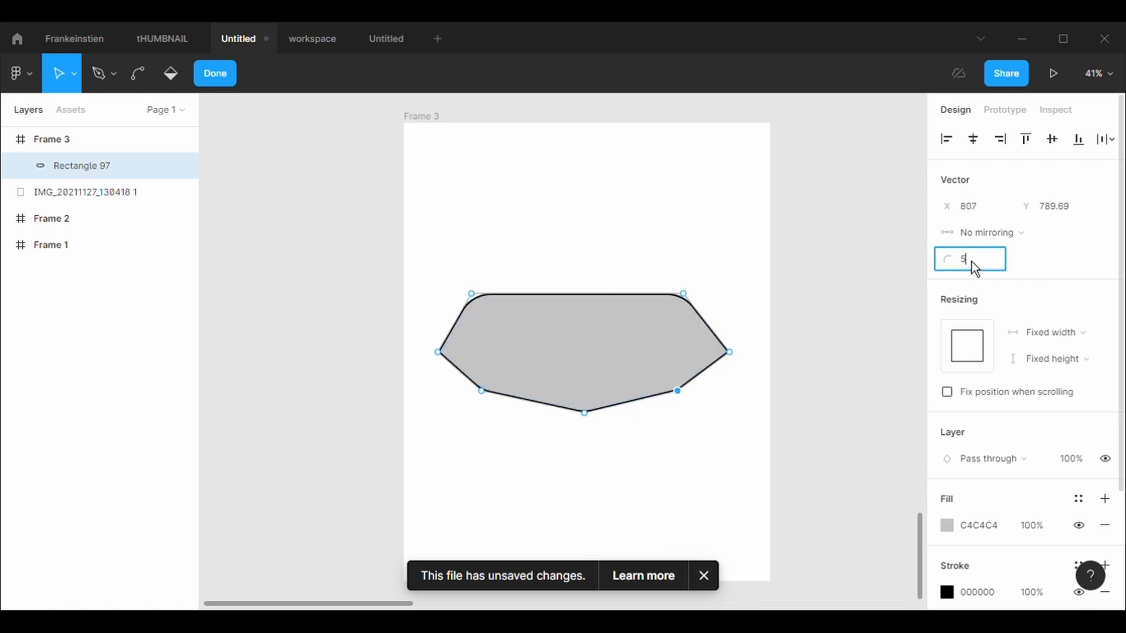
{"action": "type", "text": "00"}
{"action": "key", "text": "Return"}
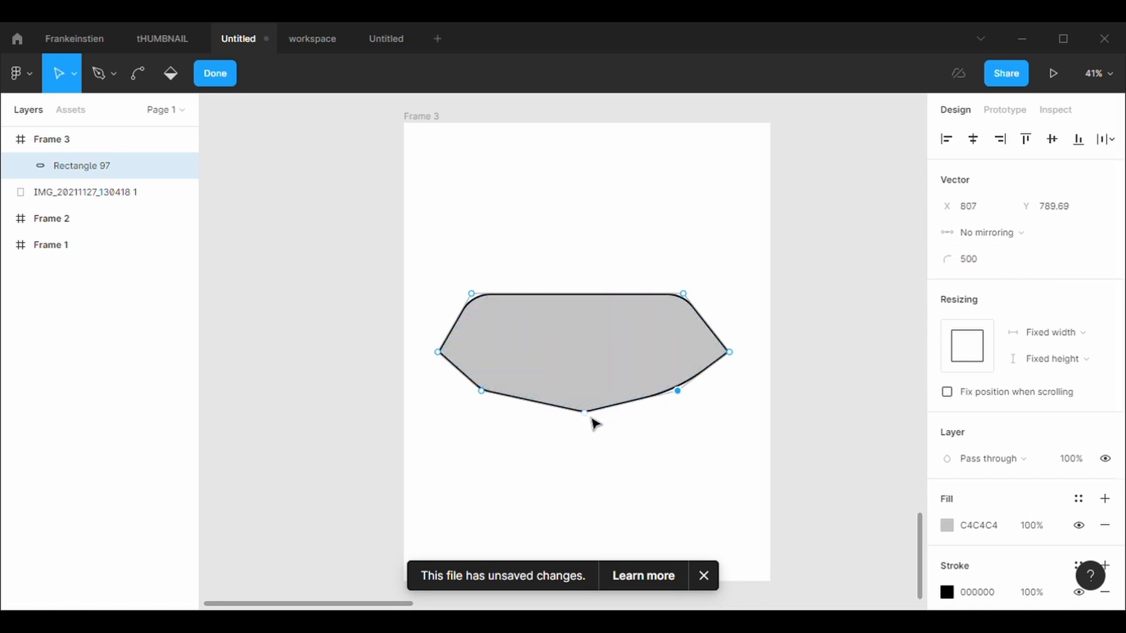
{"action": "left_click", "coordinate": [585, 412]}
{"action": "left_click", "coordinate": [967, 259]}
{"action": "type", "text": "500"}
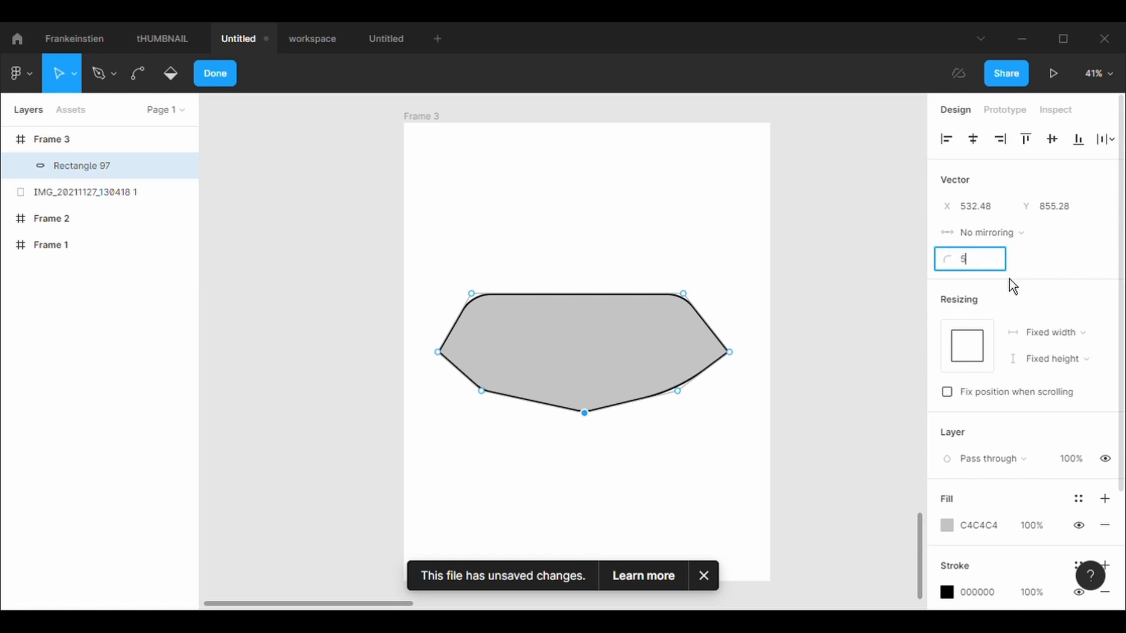
{"action": "key", "text": "Return"}
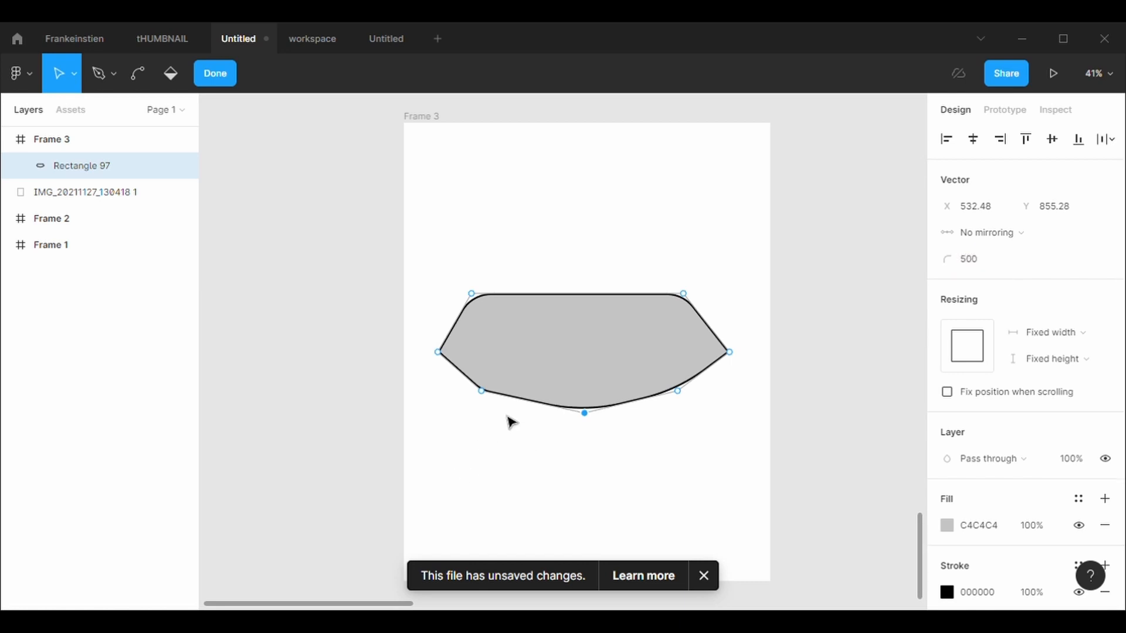
Set the corner radius of the lower-left vertex to 500.
{"action": "left_click", "coordinate": [481, 391]}
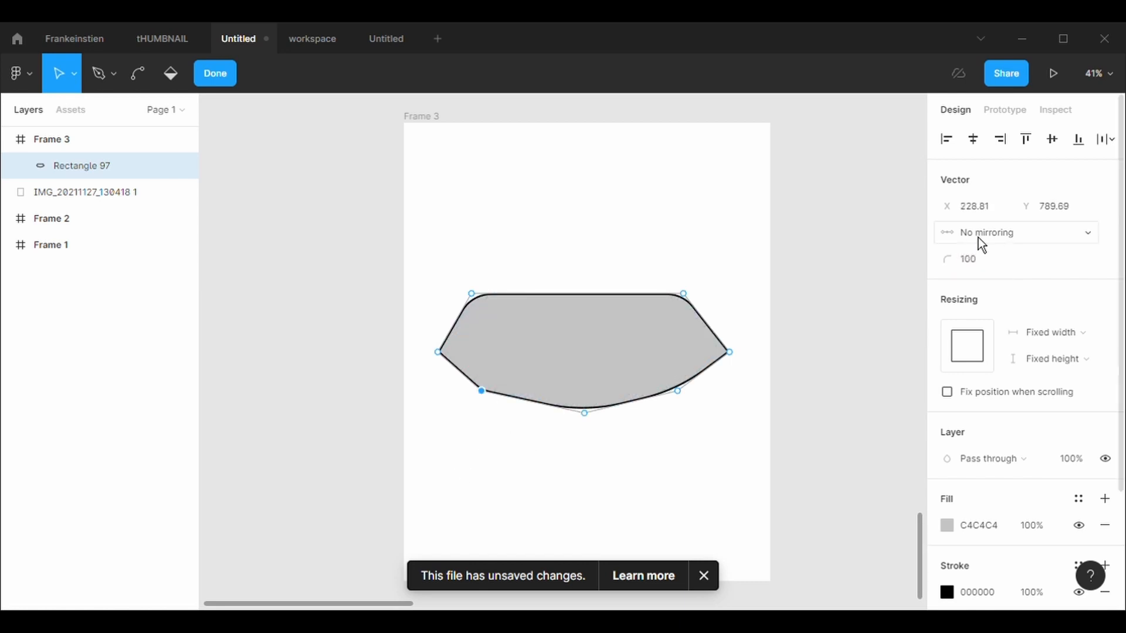
{"action": "left_click", "coordinate": [981, 269]}
{"action": "type", "text": "5"}
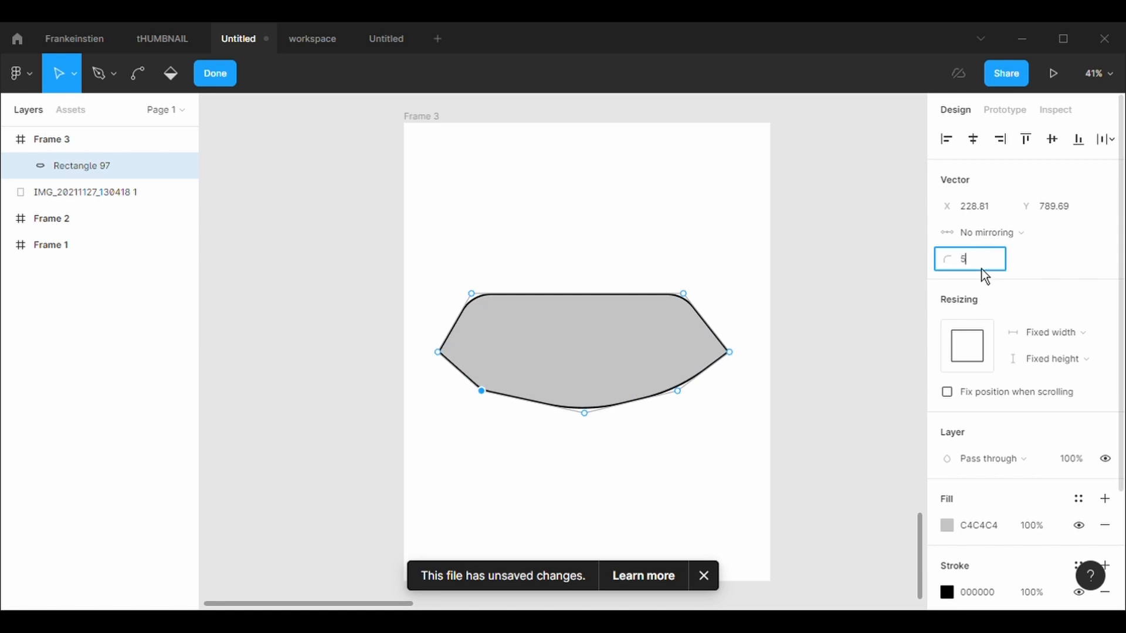
{"action": "type", "text": "00"}
{"action": "key", "text": "Return"}
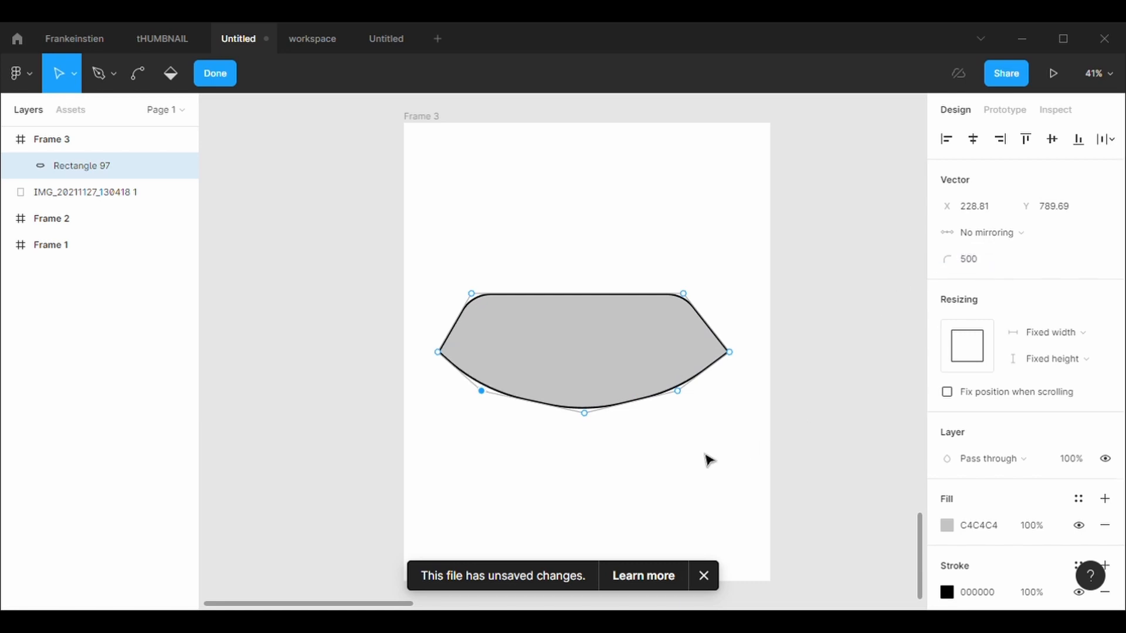
Move the two upper vertices inward and down to Y 524.89, and pull the top edge's midpoint up to about Y 464.
{"action": "left_click_drag", "start_coordinate": [472, 293], "coordinate": [481, 301]}
{"action": "left_click_drag", "start_coordinate": [683, 296], "coordinate": [678, 302]}
{"action": "left_click_drag", "start_coordinate": [581, 302], "coordinate": [578, 283]}
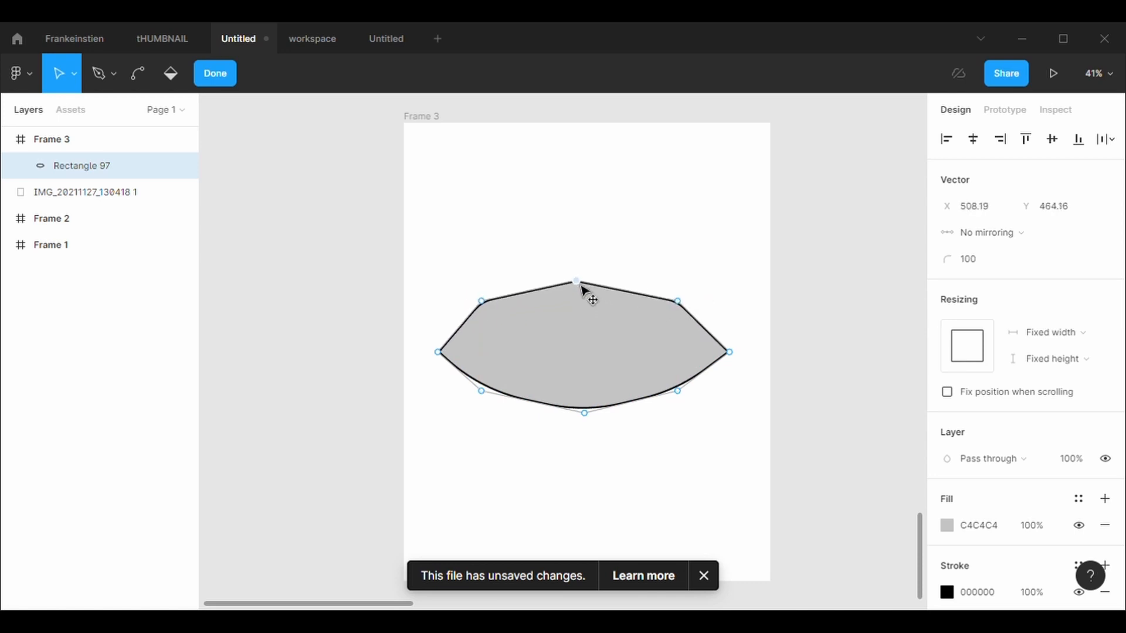
Set the corner radius of the upper-left and upper-right vertices to 500.
{"action": "left_click", "coordinate": [487, 302]}
{"action": "left_click", "coordinate": [1000, 264]}
{"action": "type", "text": "500"}
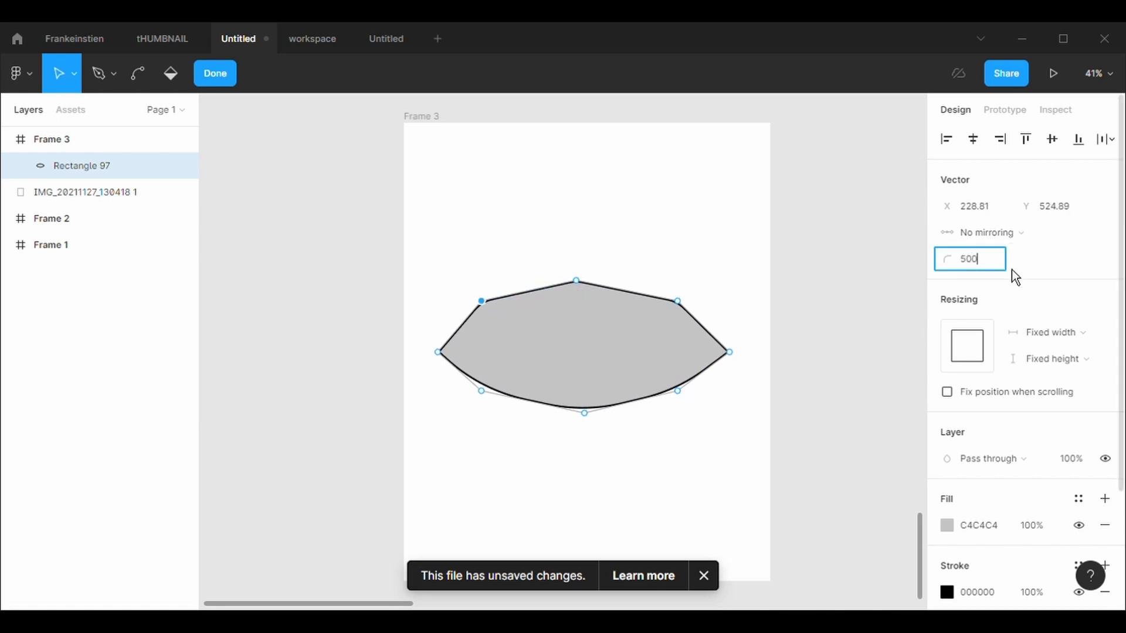
{"action": "key", "text": "Return"}
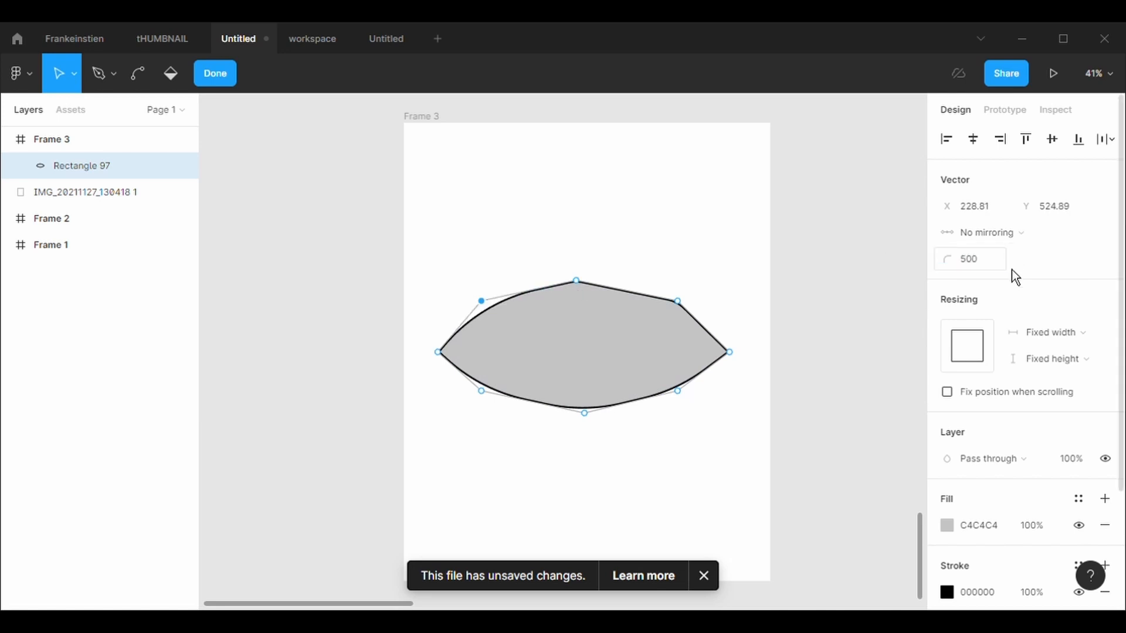
{"action": "left_click", "coordinate": [678, 302]}
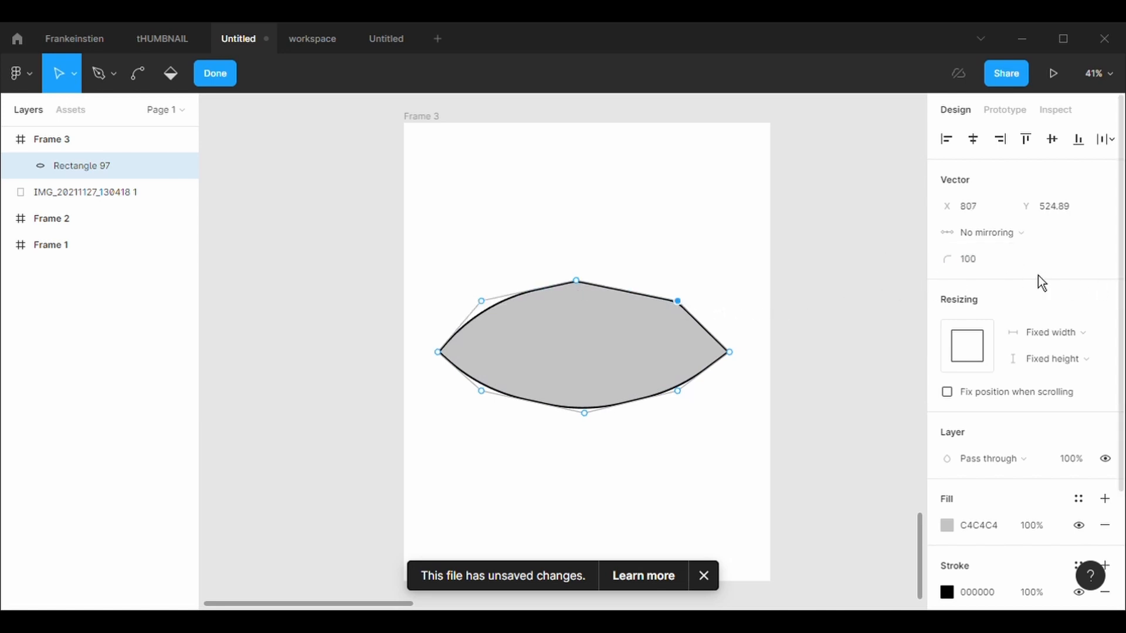
{"action": "left_click", "coordinate": [1013, 267]}
{"action": "key", "text": "BackSpace"}
{"action": "type", "text": "500"}
{"action": "key", "text": "Return"}
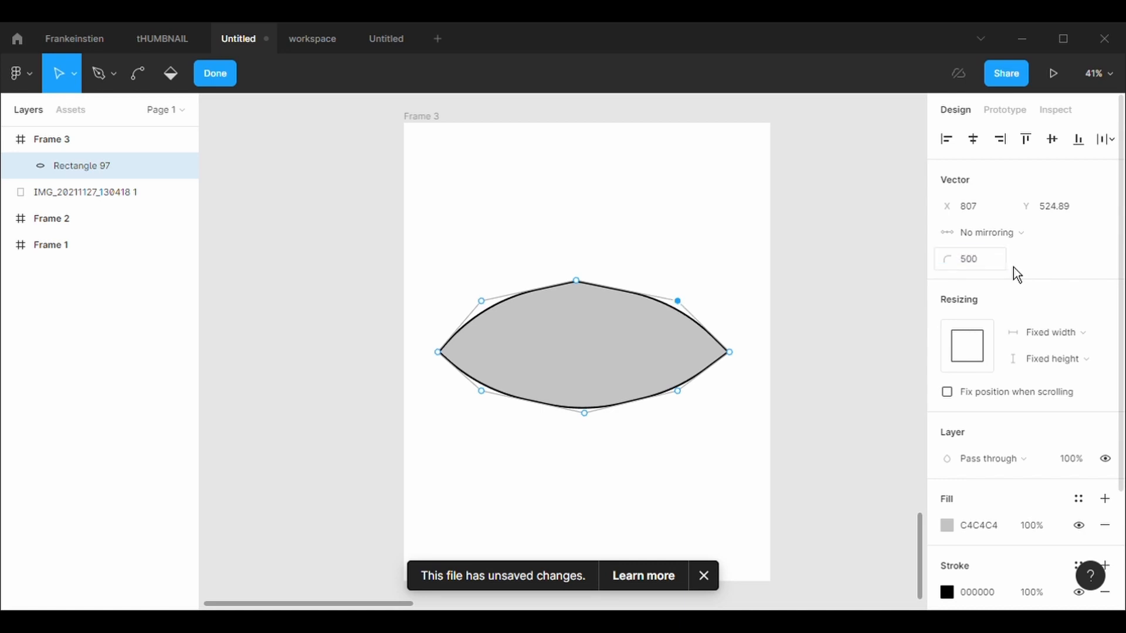
Round the shape's right and left tips with a corner radius of 20 and finish editing the vector.
{"action": "left_click", "coordinate": [730, 352]}
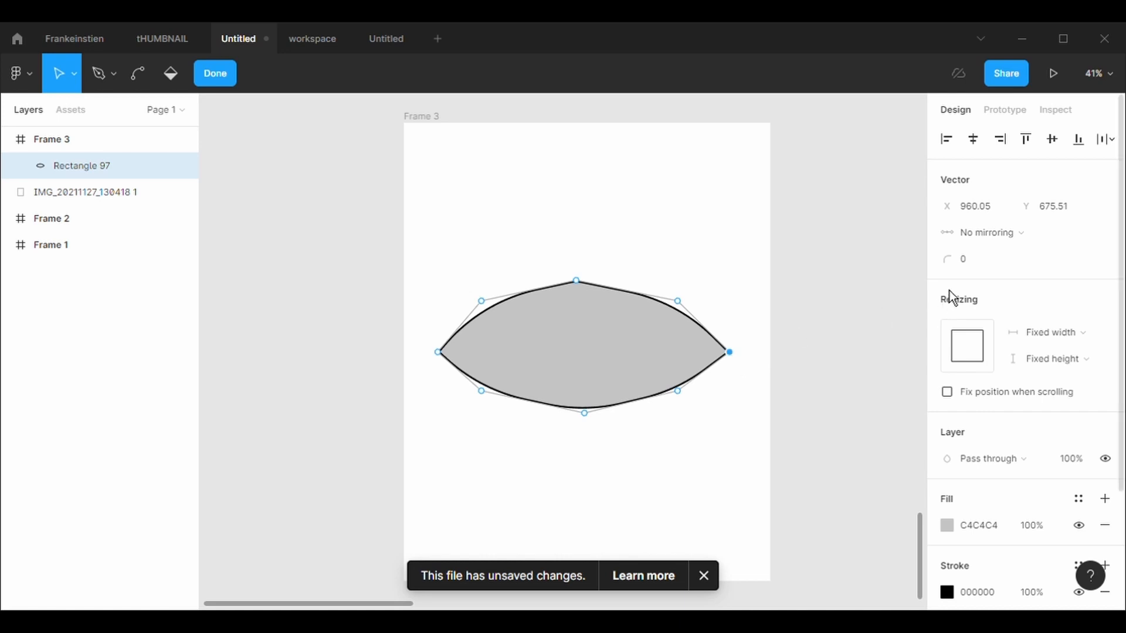
{"action": "type", "text": "20"}
{"action": "key", "text": "Return"}
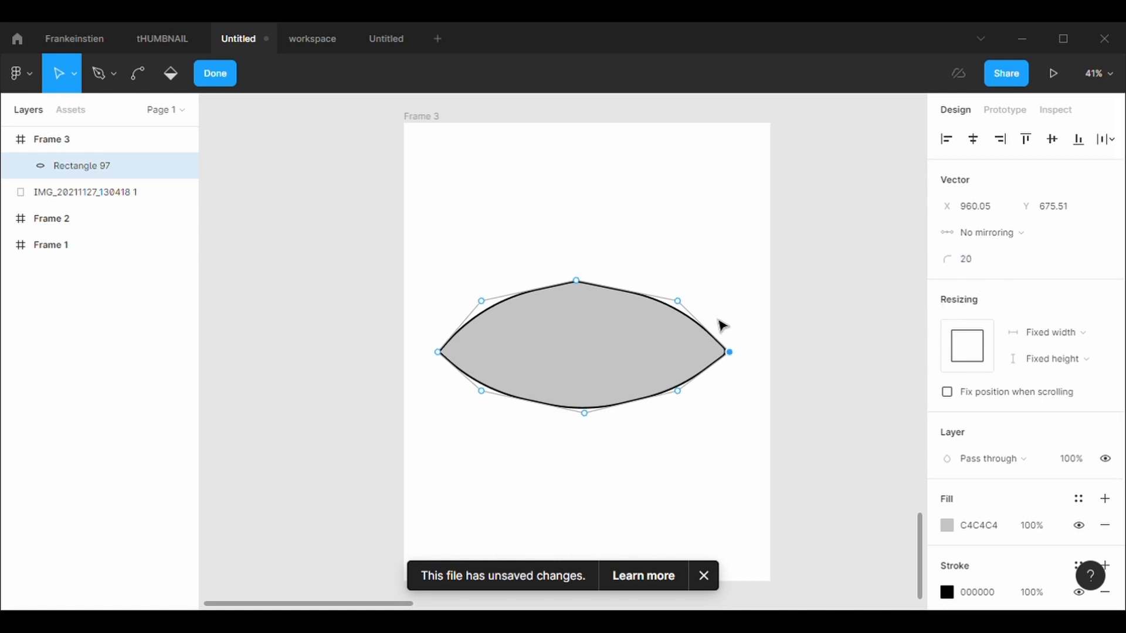
{"action": "left_click", "coordinate": [438, 353]}
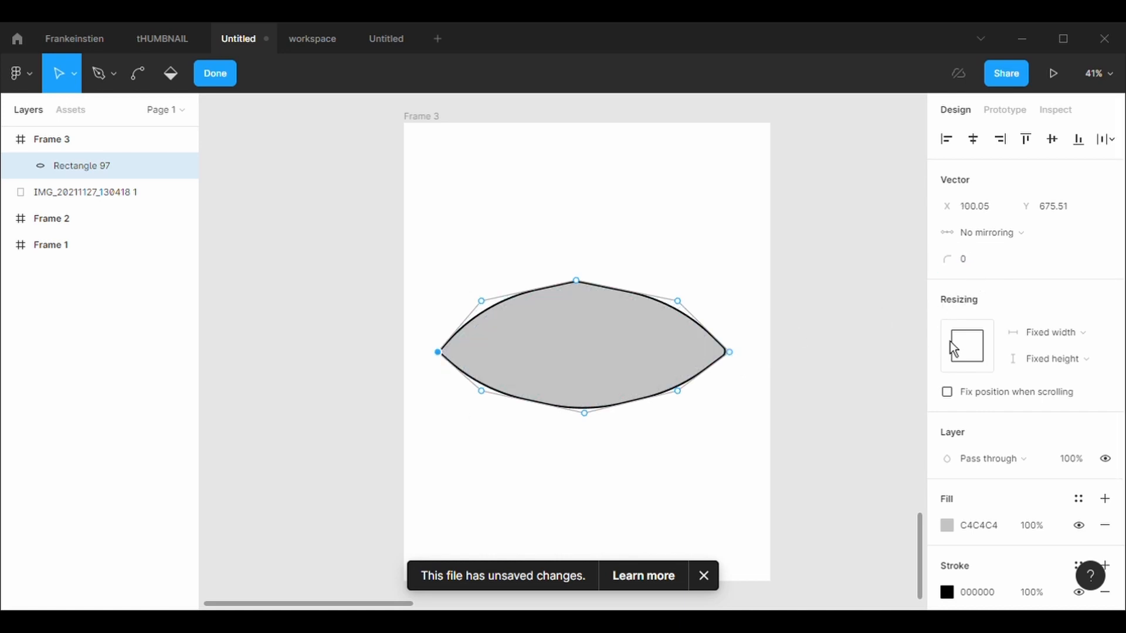
{"action": "left_click", "coordinate": [968, 266]}
{"action": "type", "text": "20"}
{"action": "key", "text": "Return"}
{"action": "double_click", "coordinate": [745, 417]}
{"action": "left_click", "coordinate": [716, 466]}
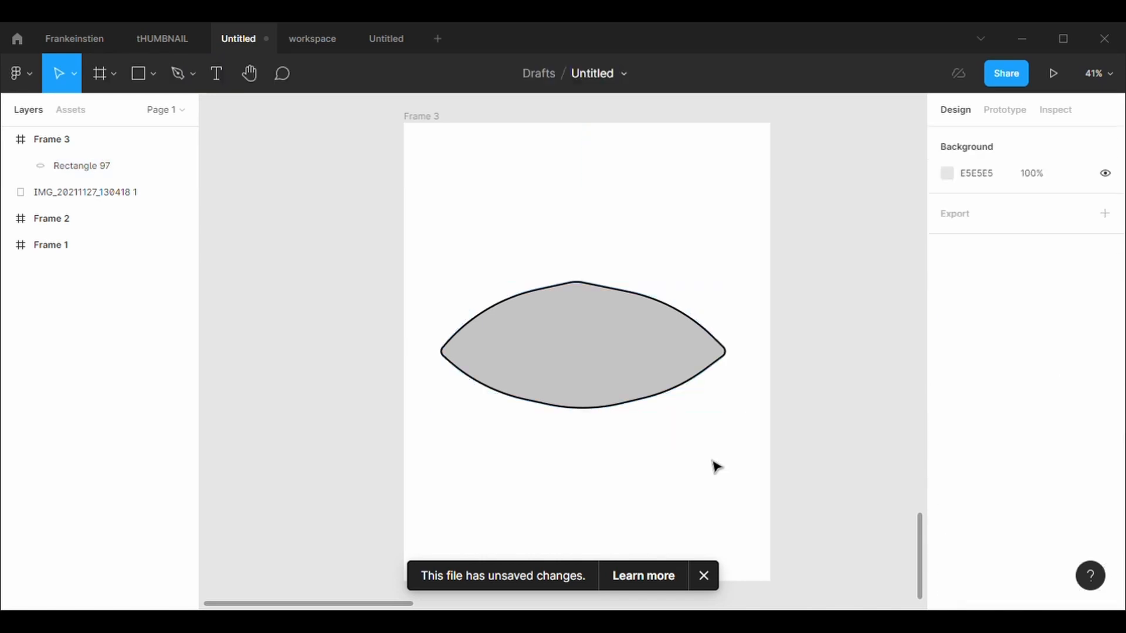
Form a lip-like dip in the top edge by lowering its middle point to about Y 676 and the adjoining edge midpoints to about Y 559.
{"action": "left_click", "coordinate": [678, 342]}
{"action": "left_click", "coordinate": [551, 73]}
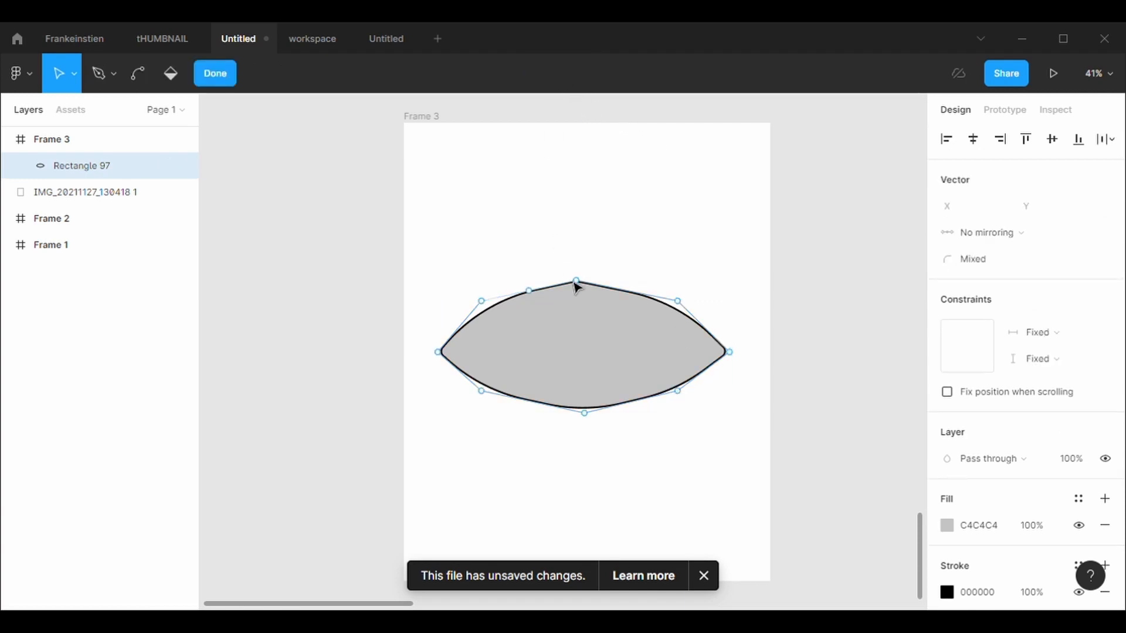
{"action": "left_click_drag", "start_coordinate": [527, 289], "coordinate": [535, 323]}
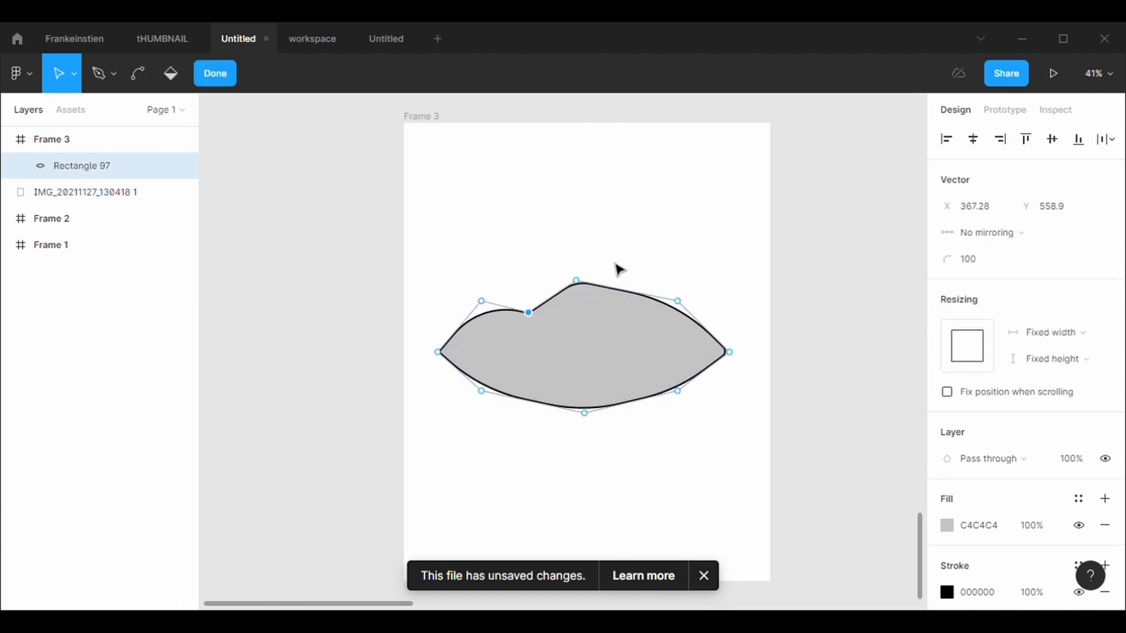
{"action": "left_click_drag", "start_coordinate": [587, 286], "coordinate": [581, 359]}
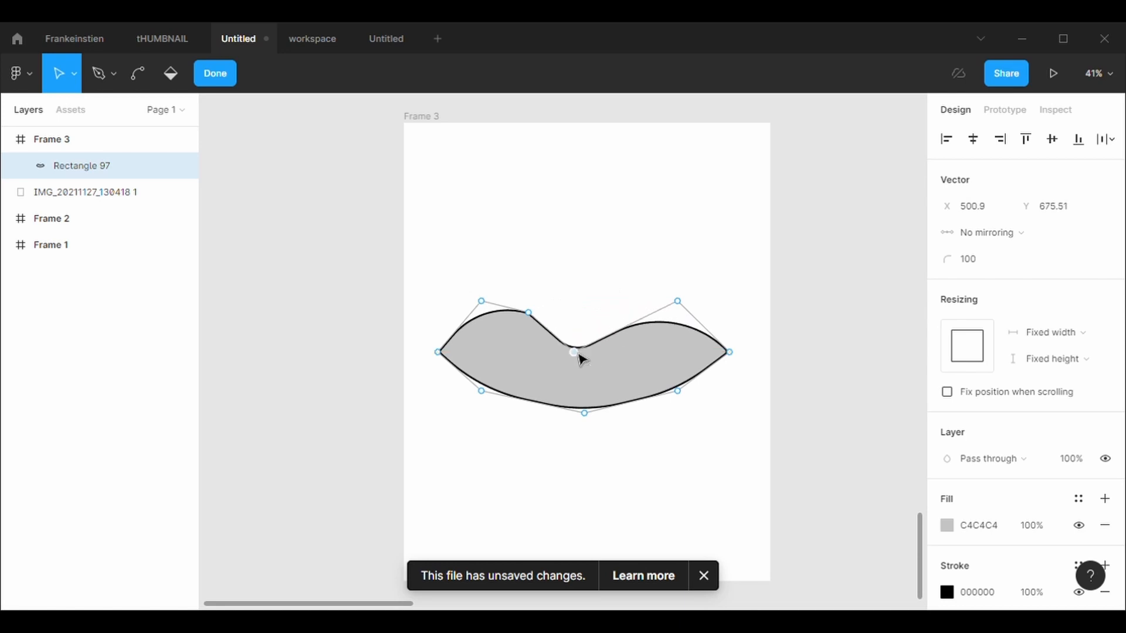
{"action": "mouse_move", "coordinate": [638, 326]}
{"action": "left_mouse_down"}
{"action": "mouse_move", "coordinate": [633, 315]}
{"action": "mouse_move", "coordinate": [649, 321]}
{"action": "mouse_move", "coordinate": [636, 326]}
{"action": "left_mouse_up"}
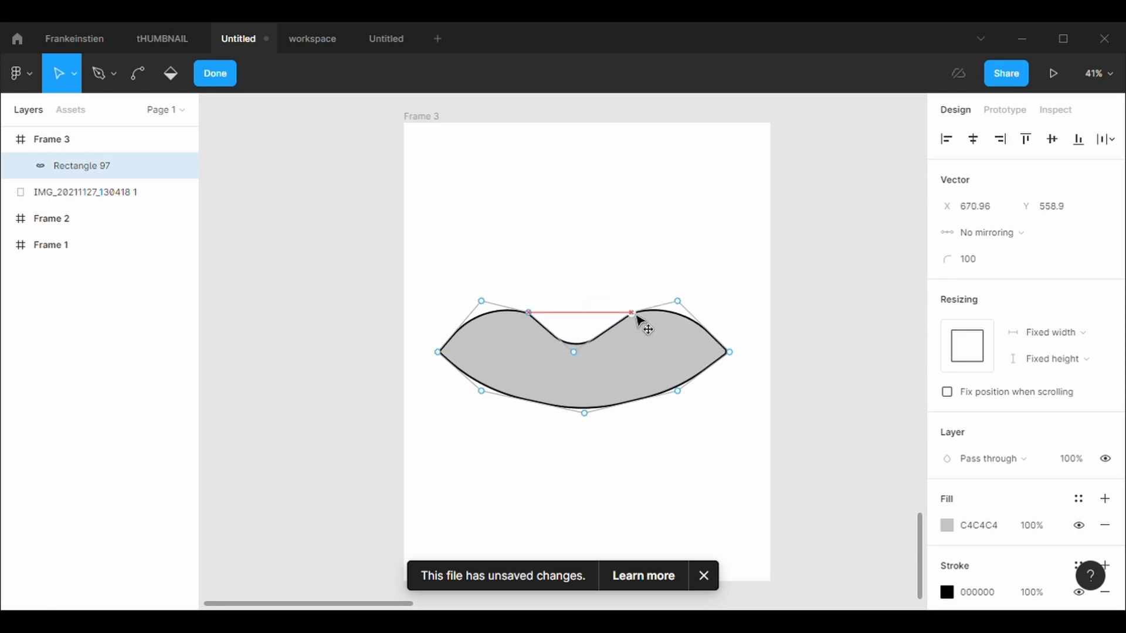
Set the middle dip point's corner radius to 500 and move it to about X 549, Y 676.
{"action": "left_click", "coordinate": [576, 356]}
{"action": "left_click_drag", "start_coordinate": [581, 362], "coordinate": [591, 351]}
{"action": "left_click", "coordinate": [985, 270]}
{"action": "type", "text": "50"}
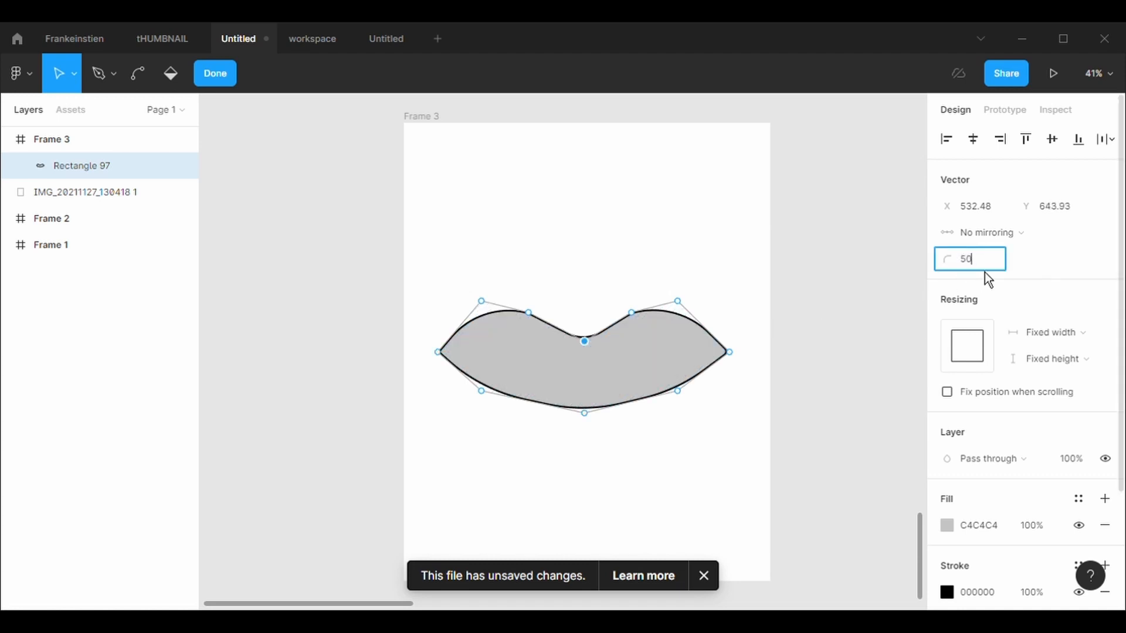
{"action": "type", "text": "0"}
{"action": "key", "text": "Return"}
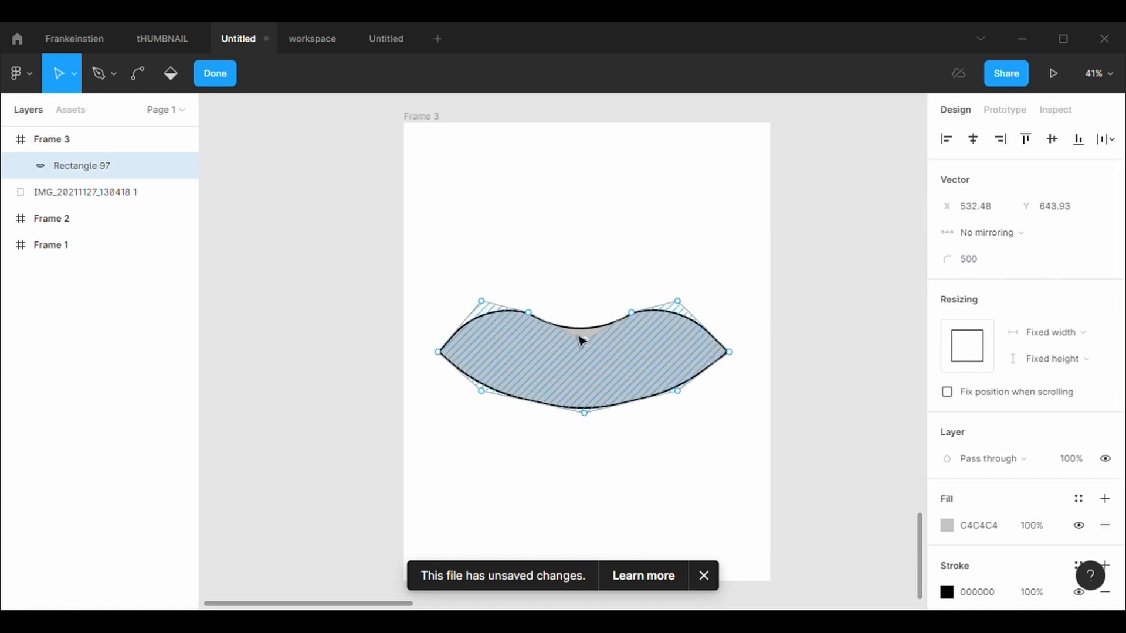
{"action": "mouse_move", "coordinate": [583, 341]}
{"action": "left_mouse_down"}
{"action": "mouse_move", "coordinate": [596, 364]}
{"action": "mouse_move", "coordinate": [592, 355]}
{"action": "left_mouse_up"}
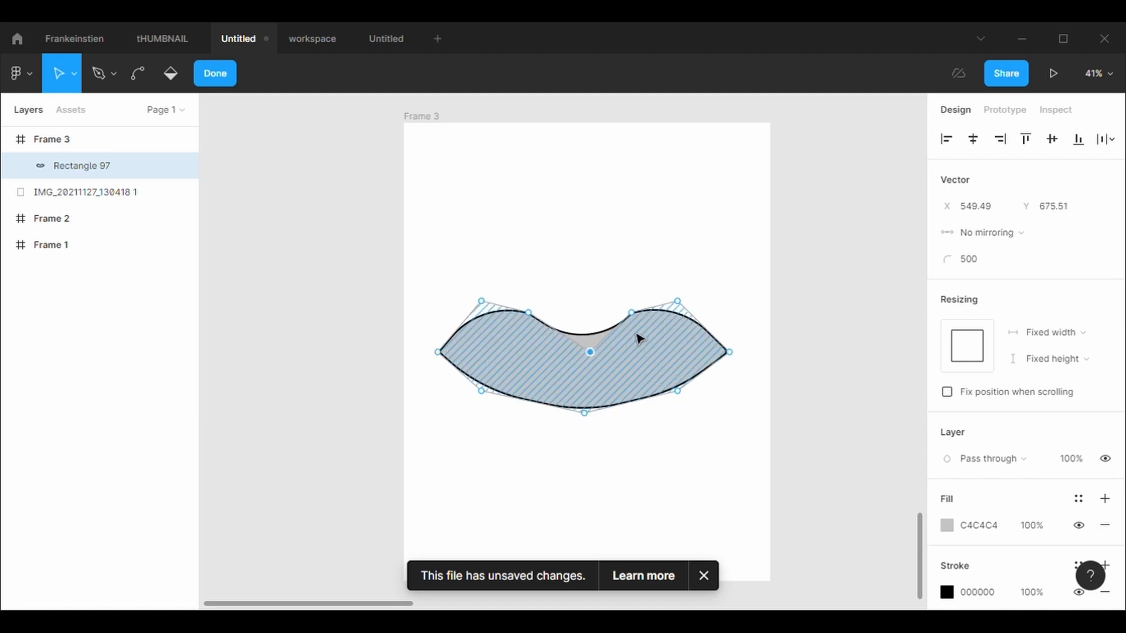
Remove the points on either side of the dip and set the two upper vertices' corner radius to 0.
{"action": "mouse_move", "coordinate": [633, 313]}
{"action": "left_mouse_down"}
{"action": "mouse_move", "coordinate": [658, 319]}
{"action": "mouse_move", "coordinate": [678, 307]}
{"action": "left_mouse_up"}
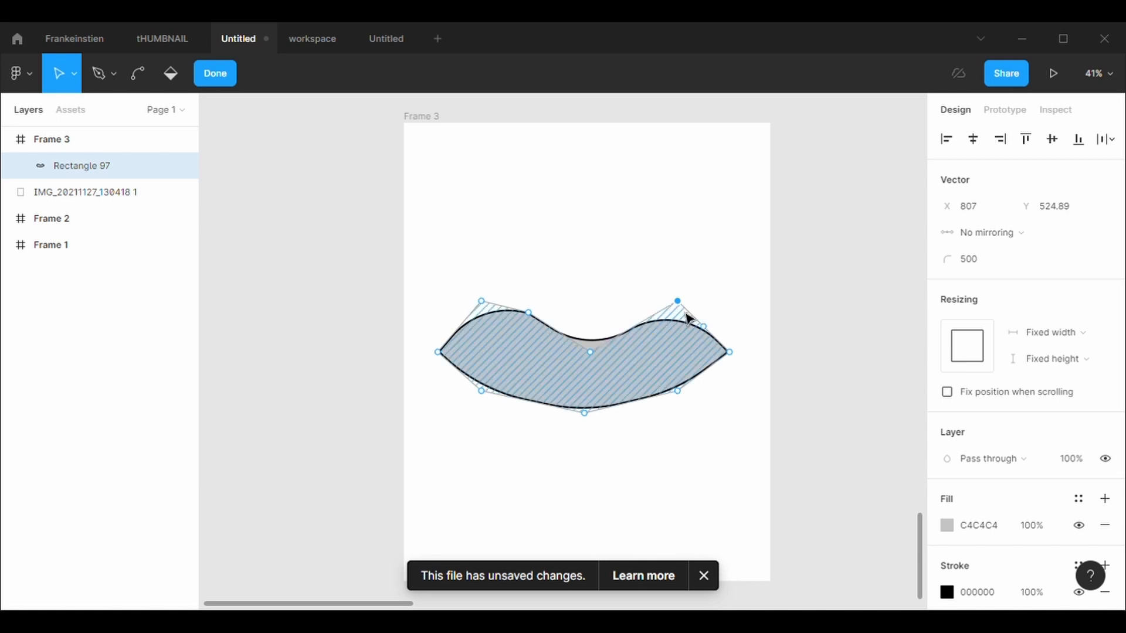
{"action": "type", "text": "0"}
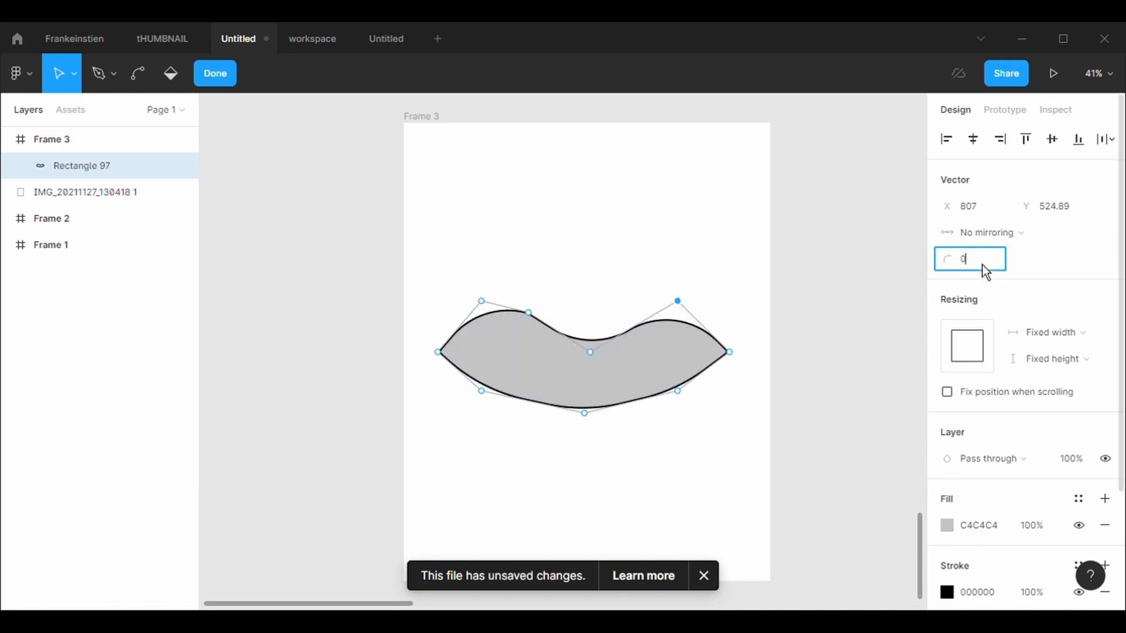
{"action": "key", "text": "Return"}
{"action": "left_click", "coordinate": [481, 302]}
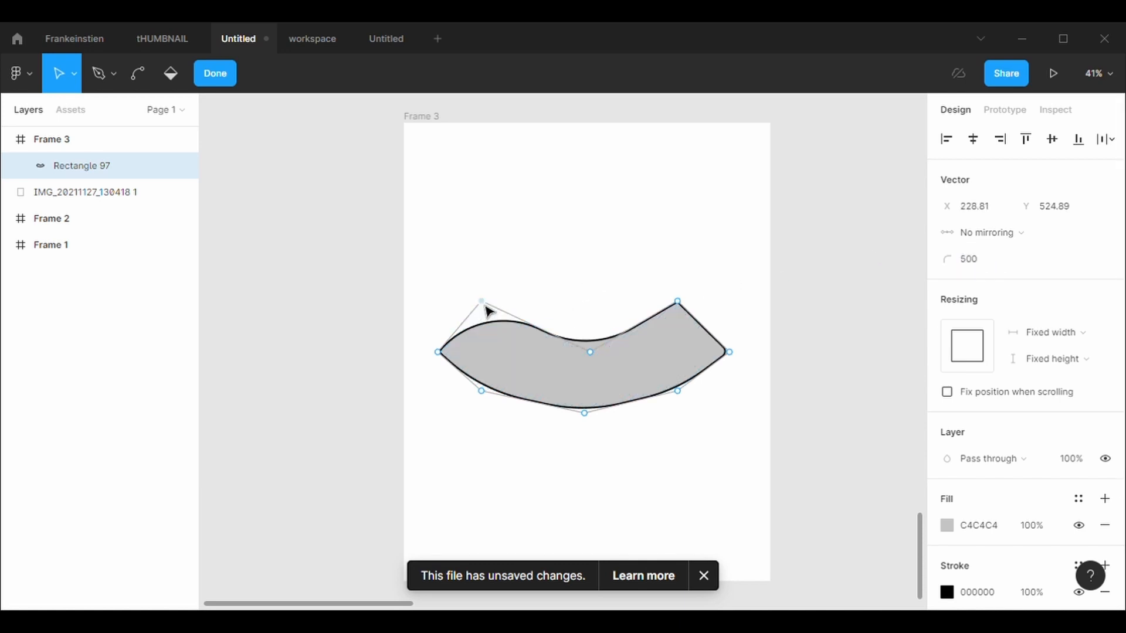
{"action": "type", "text": "0"}
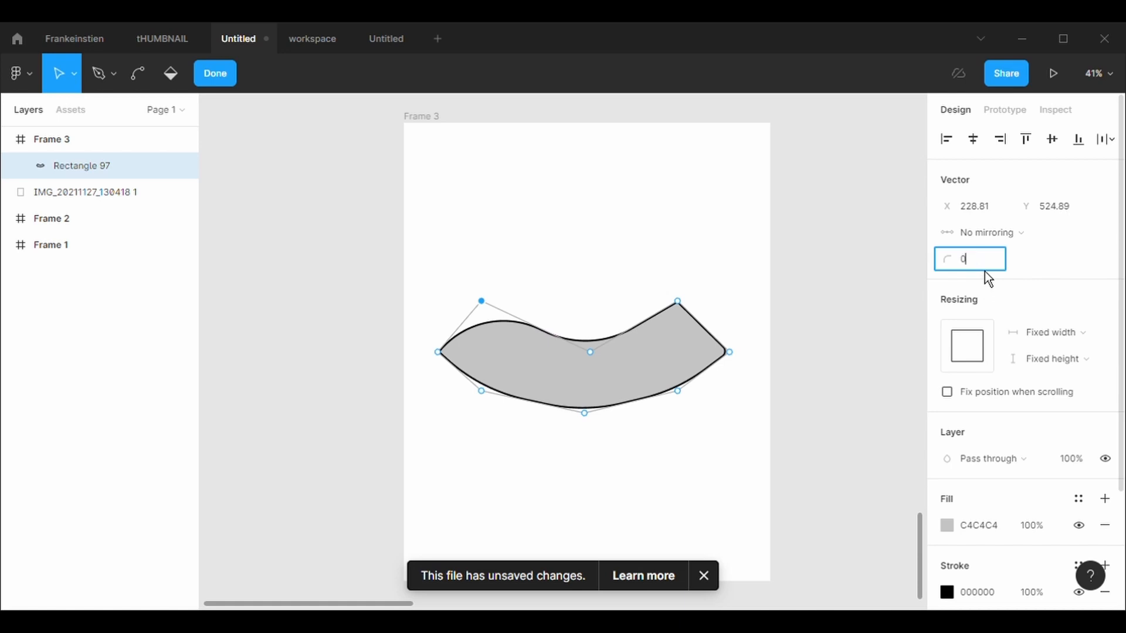
{"action": "key", "text": "Return"}
Move the two upper vertices inward at Y 524.89, the right one to about X 705, and centre the dip point between them.
{"action": "left_click_drag", "start_coordinate": [683, 308], "coordinate": [648, 307]}
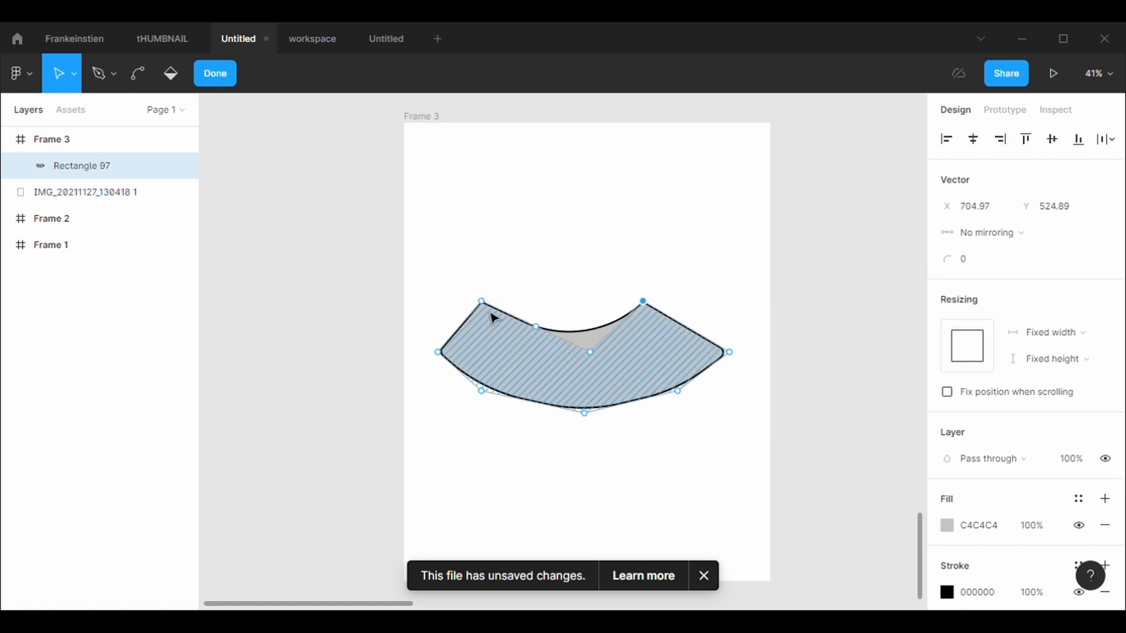
{"action": "left_click_drag", "start_coordinate": [484, 304], "coordinate": [521, 307]}
{"action": "left_click_drag", "start_coordinate": [590, 352], "coordinate": [585, 352]}
Pull the midpoints of both upper outer edges outward to about Y 552 and give each a corner radius of 500.
{"action": "left_click_drag", "start_coordinate": [694, 330], "coordinate": [693, 315]}
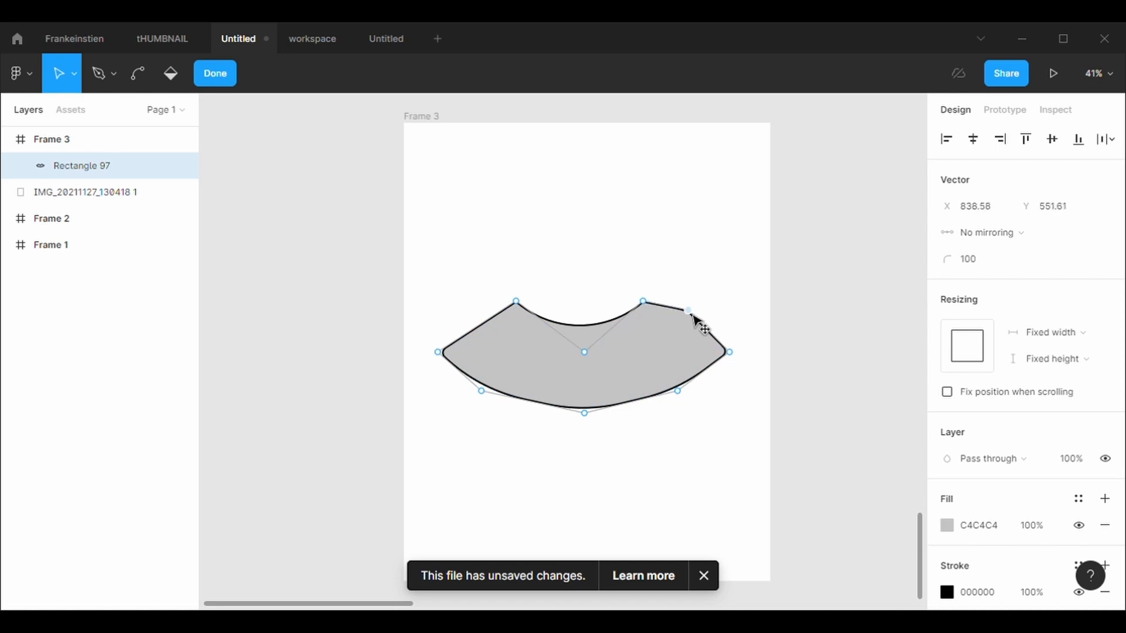
{"action": "left_click_drag", "start_coordinate": [493, 331], "coordinate": [480, 316]}
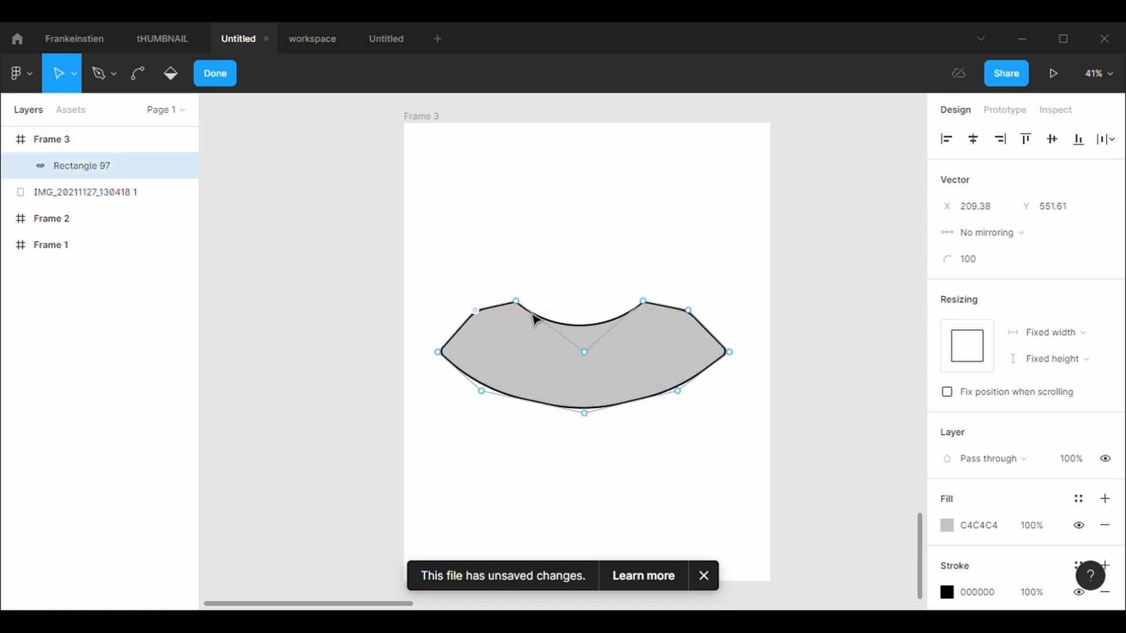
{"action": "left_click", "coordinate": [994, 262]}
{"action": "type", "text": "500"}
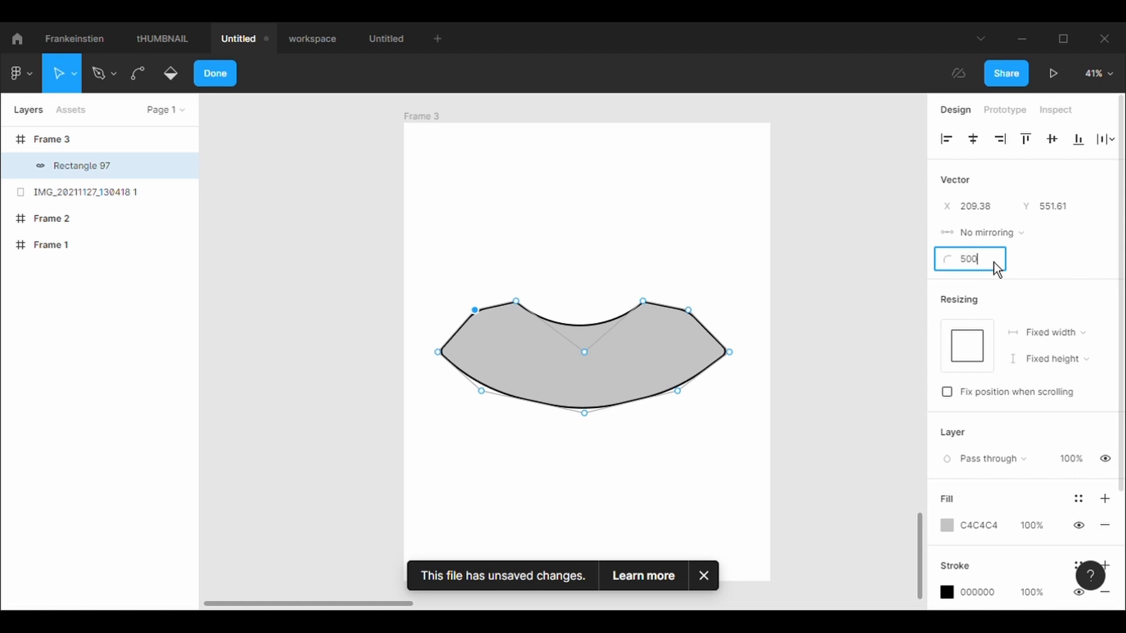
{"action": "key", "text": "Return"}
{"action": "left_click", "coordinate": [699, 322]}
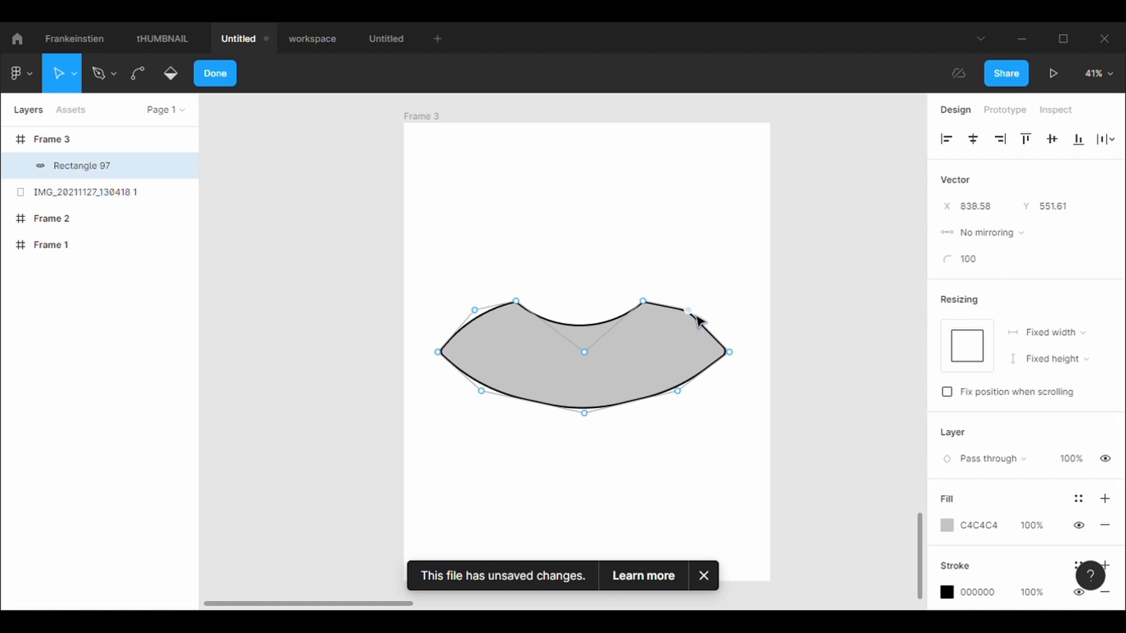
{"action": "type", "text": "500"}
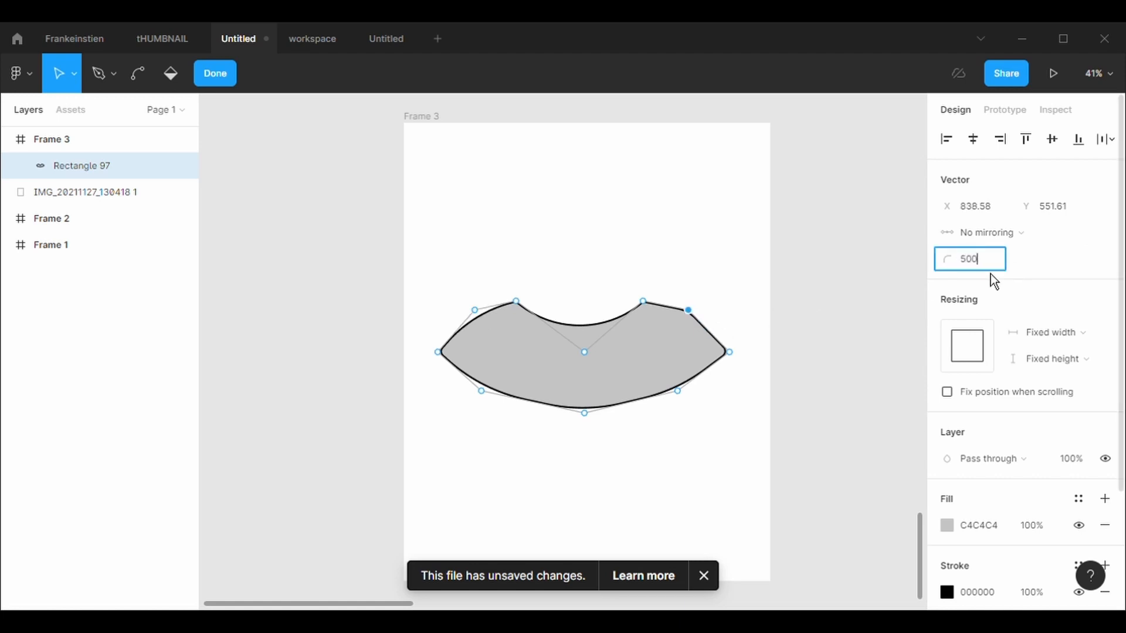
{"action": "key", "text": "Return"}
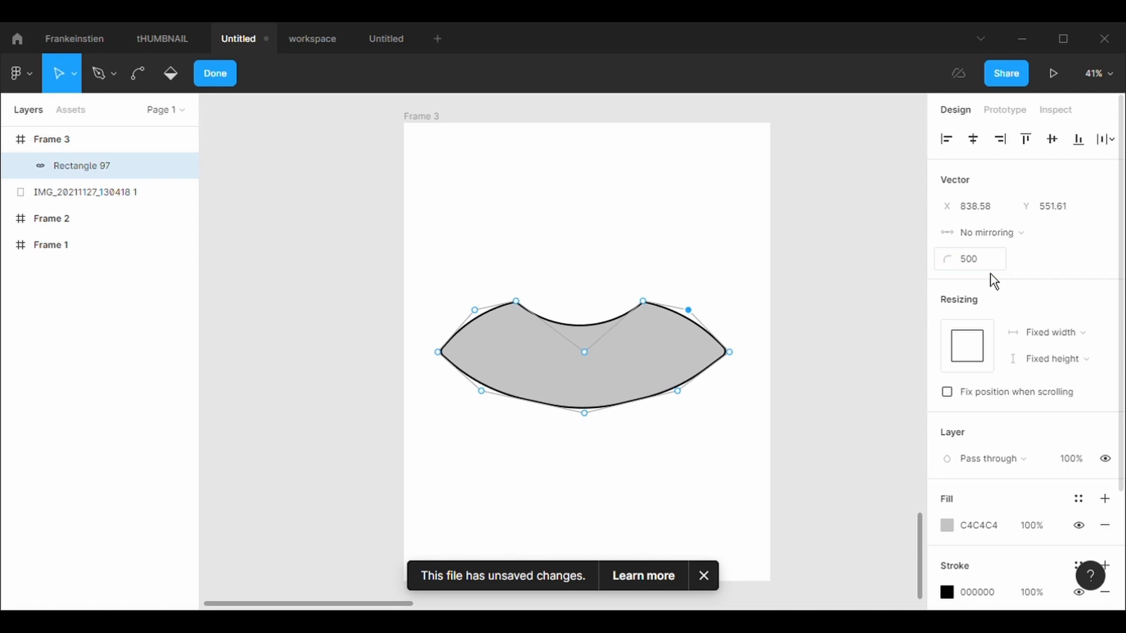
Finish editing the vector and slightly reduce the shape's height by raising its bottom edge.
{"action": "left_click", "coordinate": [702, 580]}
{"action": "left_click", "coordinate": [656, 475]}
{"action": "key", "text": "Escape"}
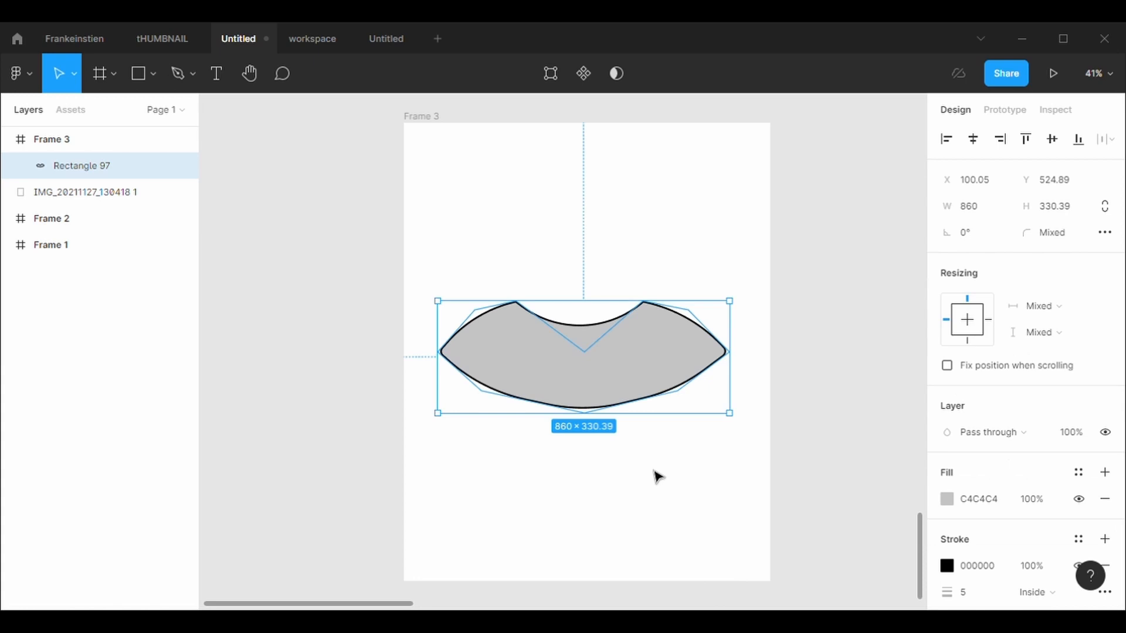
{"action": "left_click", "coordinate": [657, 476]}
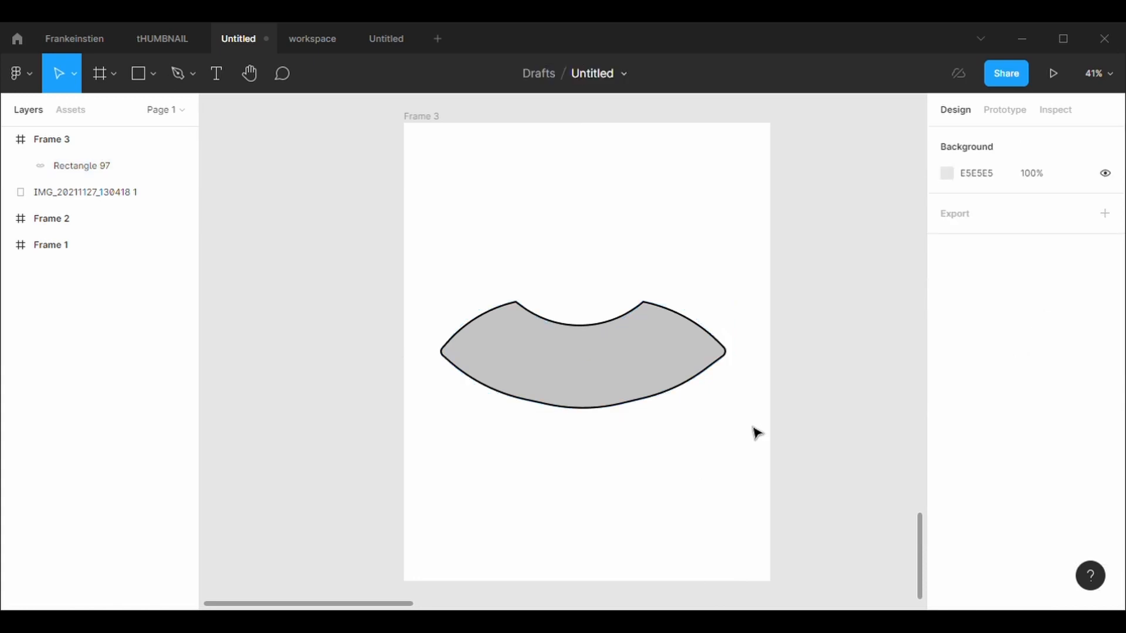
{"action": "left_click", "coordinate": [604, 407]}
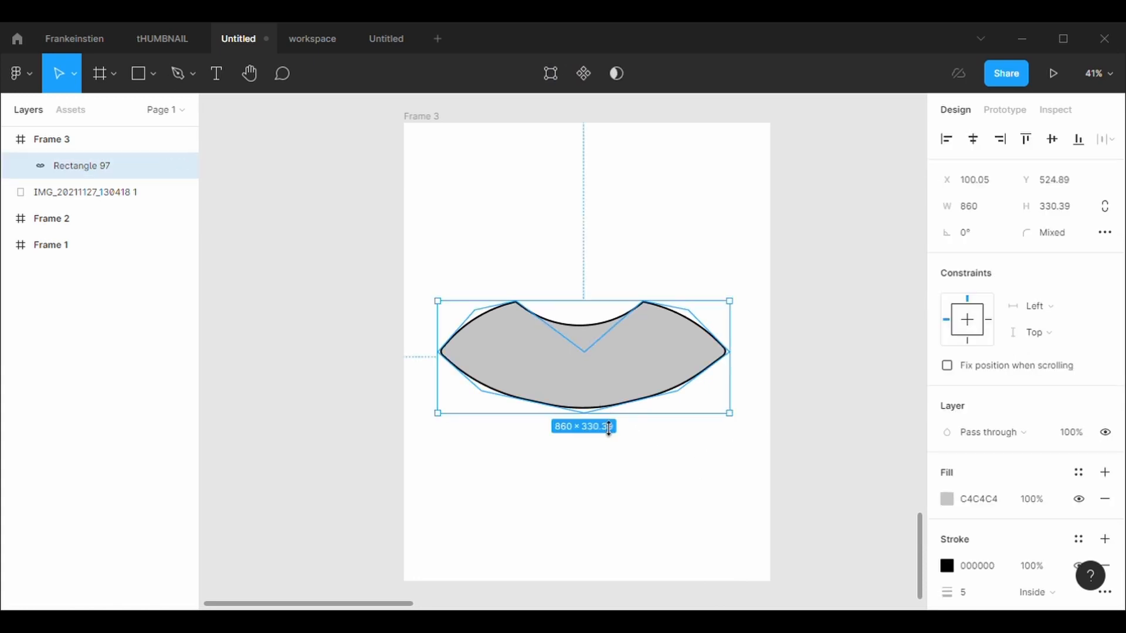
{"action": "left_click_drag", "start_coordinate": [609, 429], "coordinate": [611, 412]}
{"action": "left_click", "coordinate": [659, 463]}
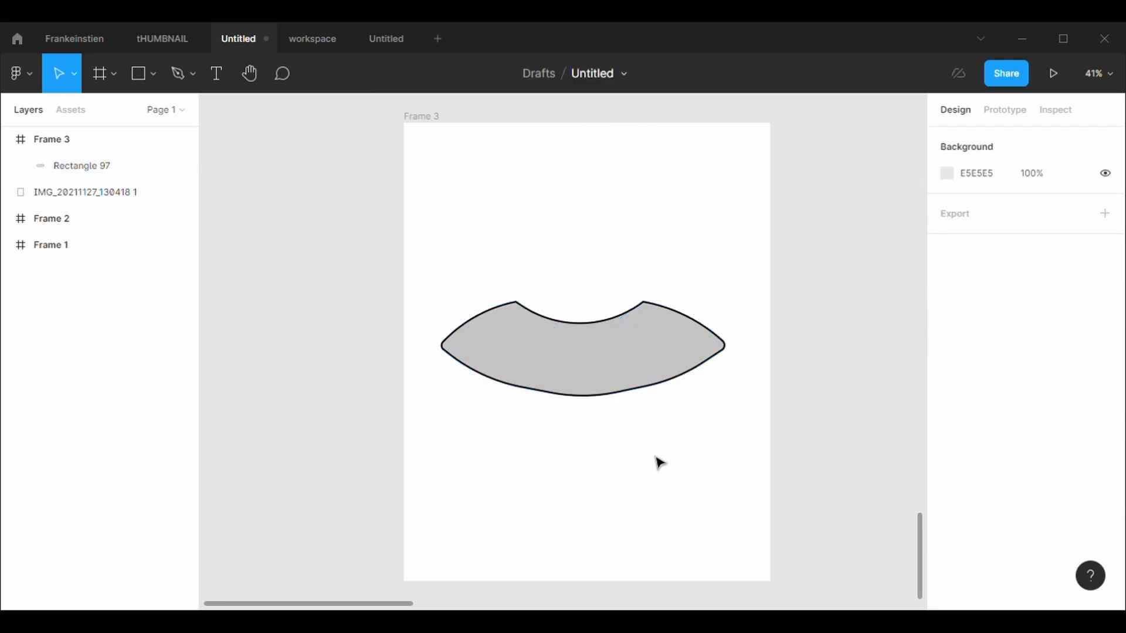
Draw a rectangle about 445 × 328 over the dip in the top edge and send it behind the curved shape.
{"action": "left_click", "coordinate": [154, 75]}
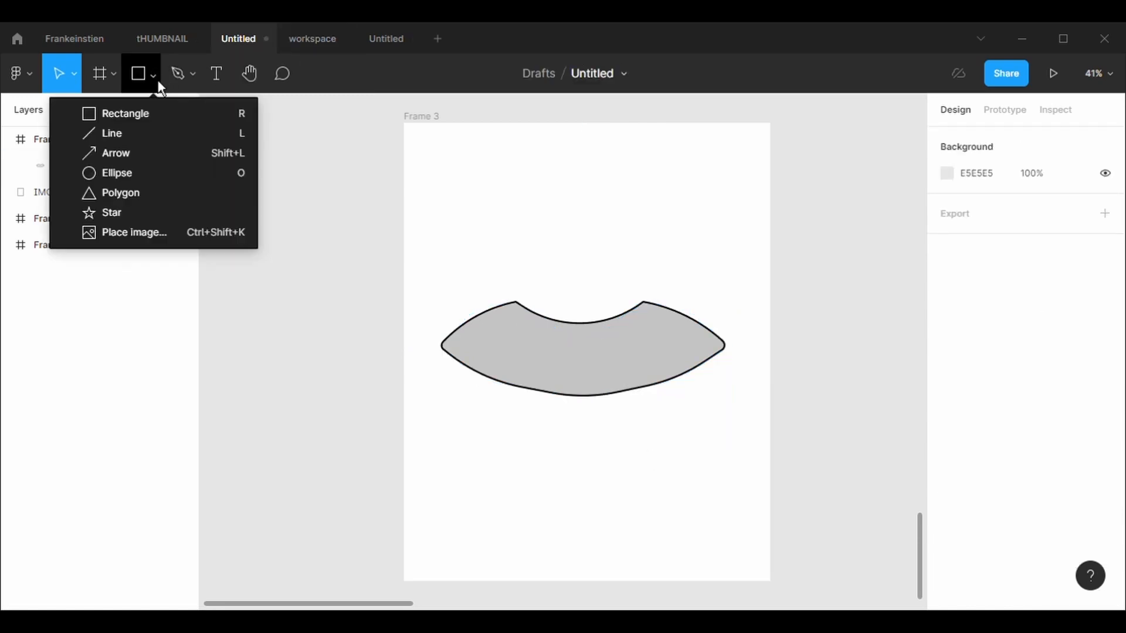
{"action": "left_click", "coordinate": [170, 120]}
{"action": "mouse_move", "coordinate": [507, 245]}
{"action": "left_mouse_down"}
{"action": "mouse_move", "coordinate": [590, 342]}
{"action": "mouse_move", "coordinate": [658, 355]}
{"action": "left_mouse_up"}
{"action": "right_click", "coordinate": [614, 346]}
{"action": "left_click", "coordinate": [649, 294]}
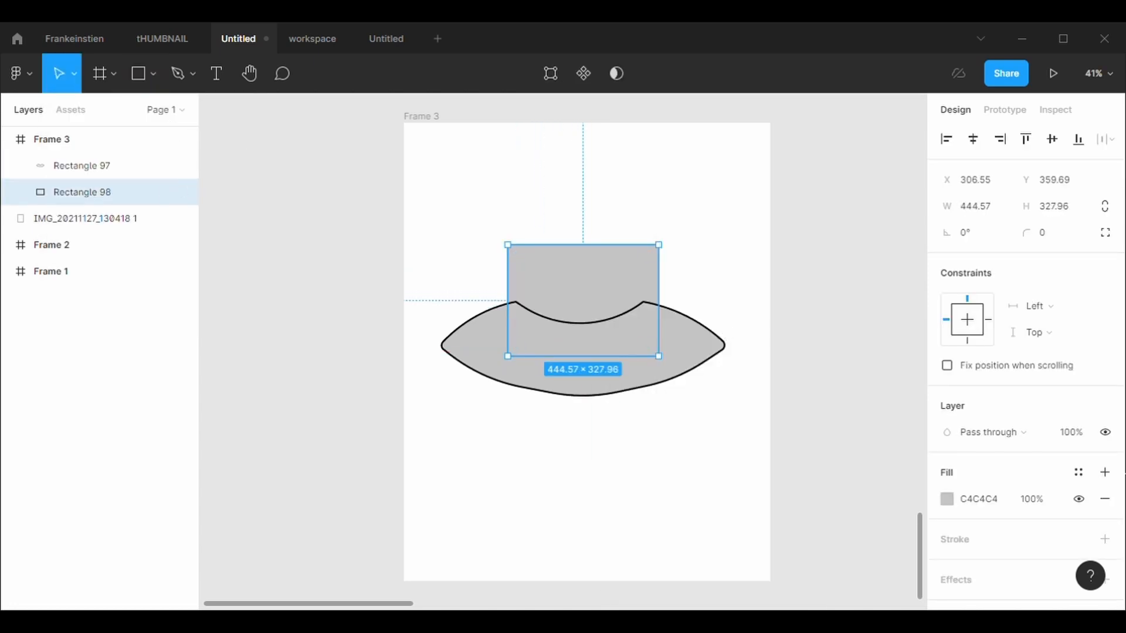
Add a black inside stroke of thickness 5 to the new rectangle.
{"action": "left_click", "coordinate": [1026, 541]}
{"action": "left_click", "coordinate": [990, 596]}
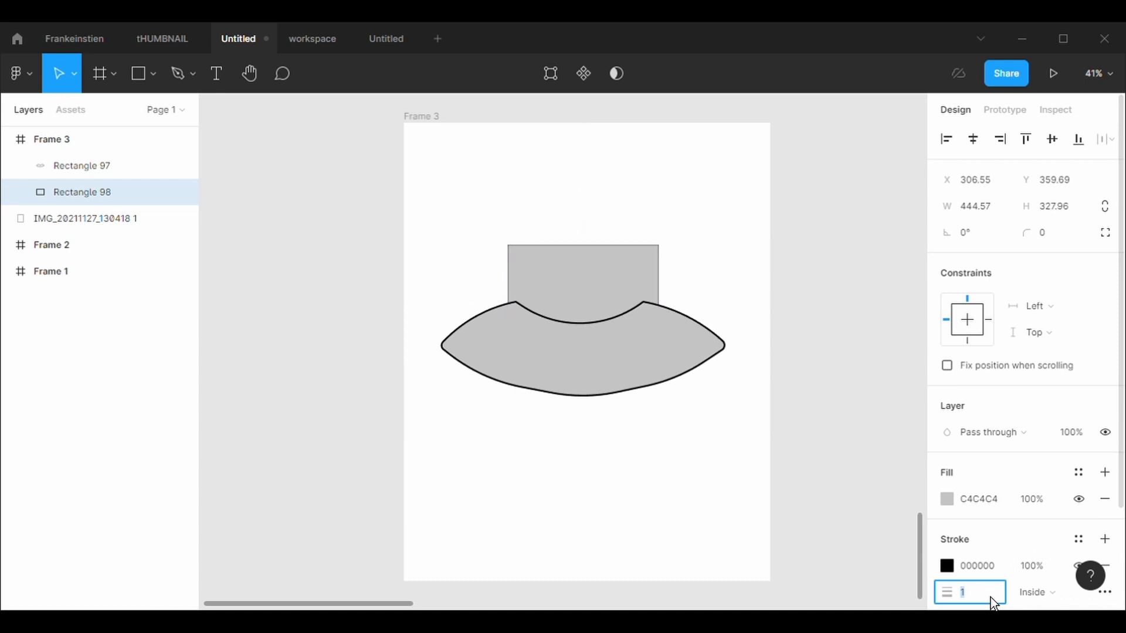
{"action": "type", "text": "5"}
{"action": "key", "text": "Return"}
Narrow the rectangle from both sides to about 379 wide so its edges meet the ends of the dip.
{"action": "key", "text": "Return"}
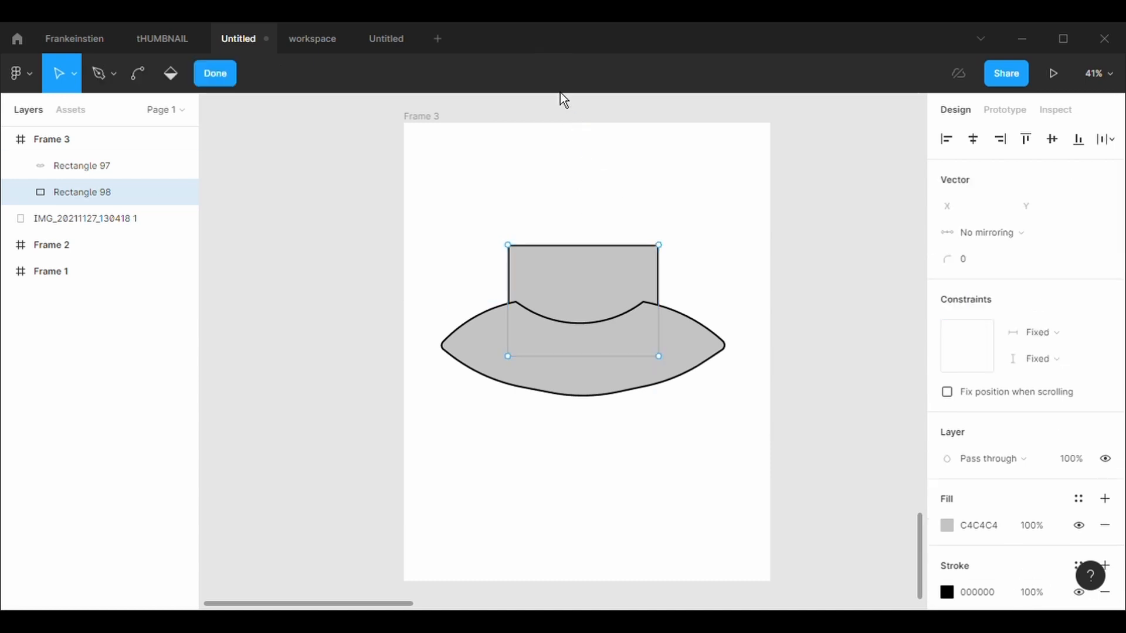
{"action": "scroll", "coordinate": [675, 284], "scroll_direction": "up", "scroll_amount": 5}
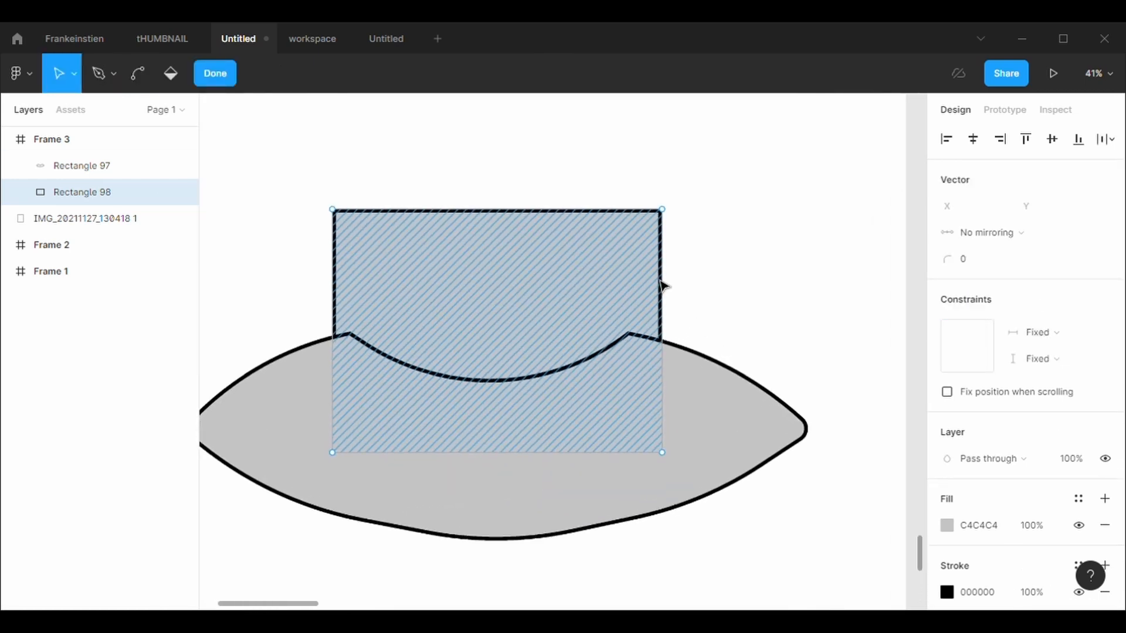
{"action": "key", "text": "Escape"}
{"action": "left_click_drag", "start_coordinate": [667, 284], "coordinate": [641, 292]}
{"action": "left_click_drag", "start_coordinate": [333, 302], "coordinate": [359, 301]}
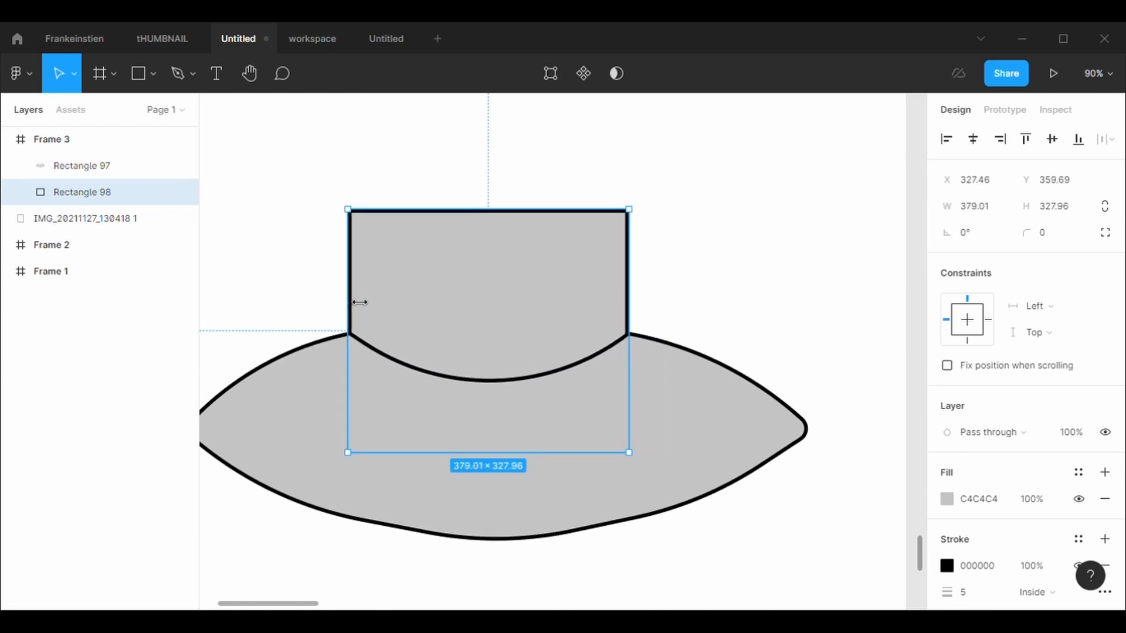
Edit the rectangle's points and try corner radii of 500 and 50 on its upper-left vertex.
{"action": "double_click", "coordinate": [437, 289]}
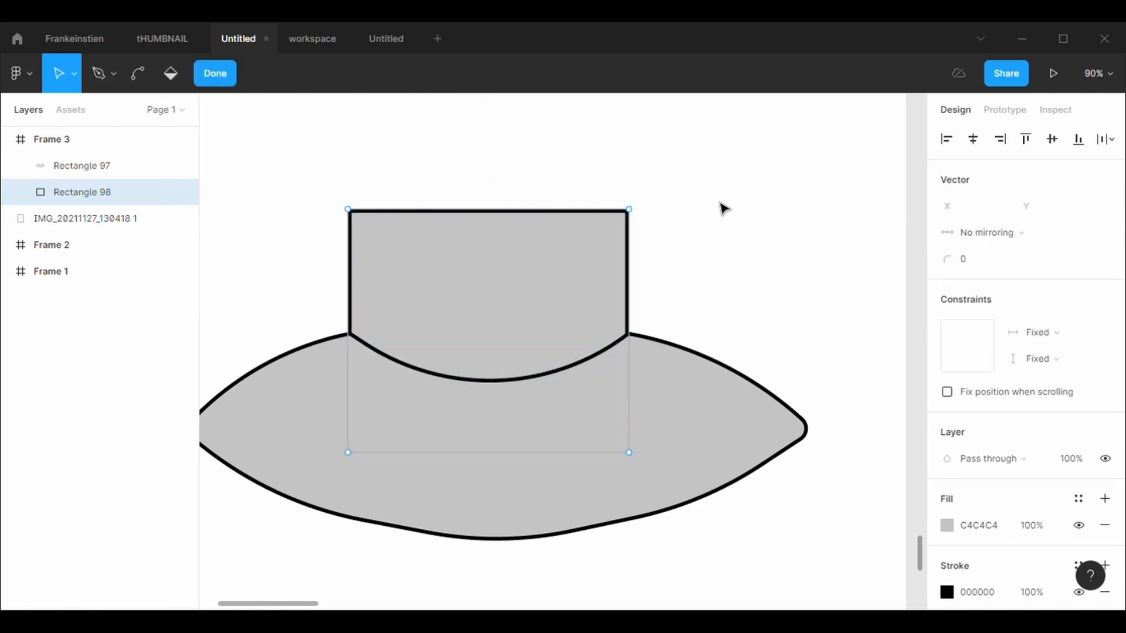
{"action": "left_click", "coordinate": [348, 210]}
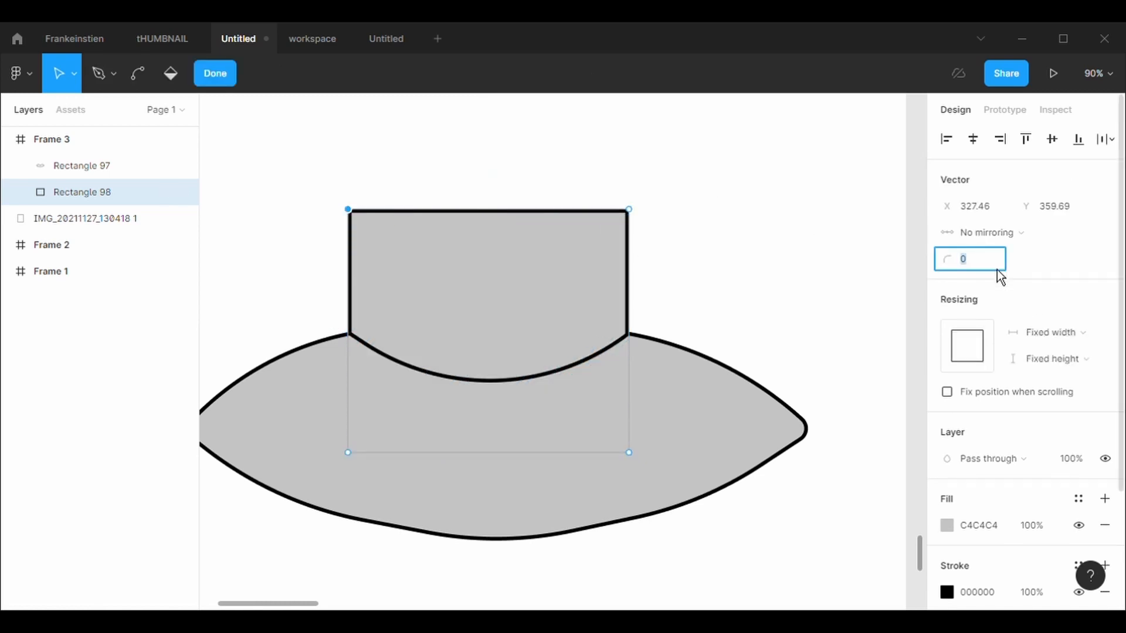
{"action": "left_click", "coordinate": [996, 268]}
{"action": "type", "text": "500"}
{"action": "key", "text": "Return"}
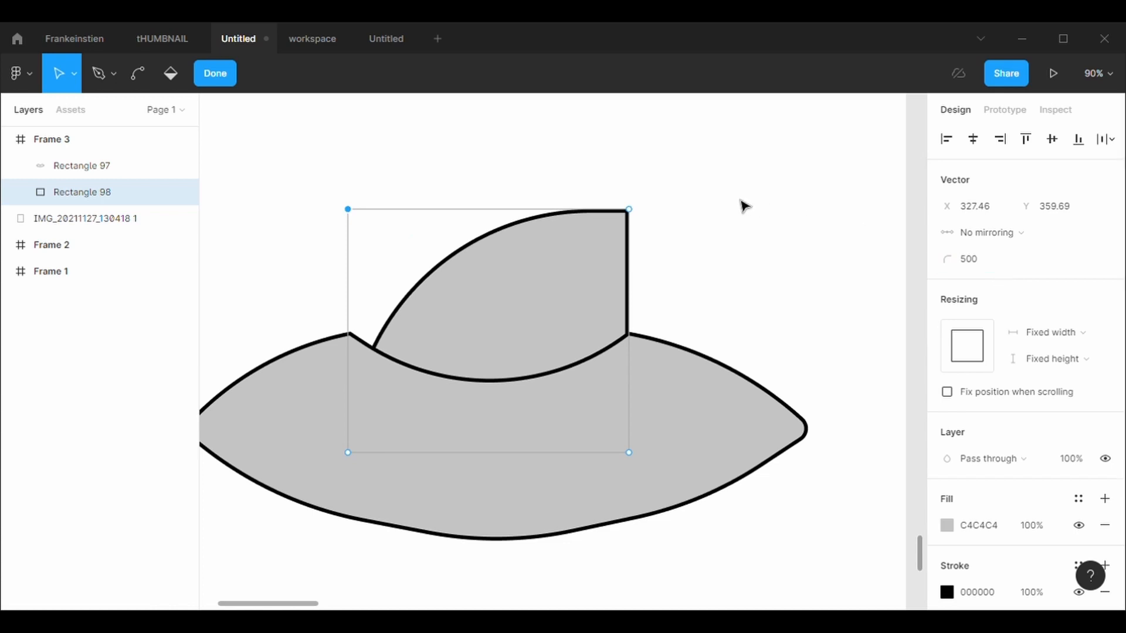
{"action": "type", "text": "50"}
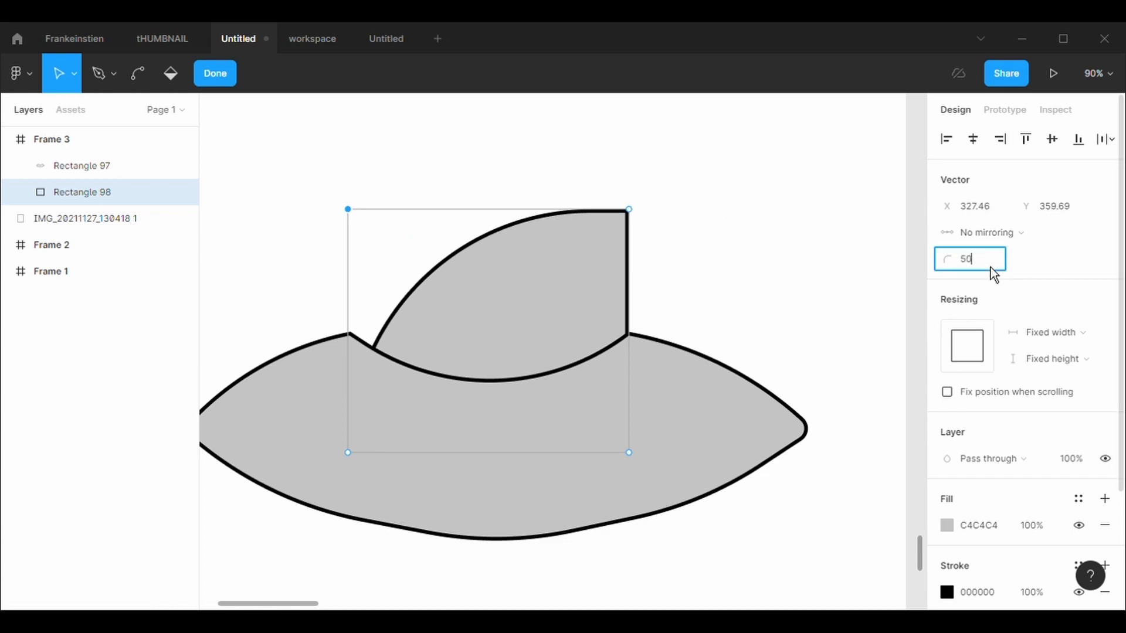
{"action": "key", "text": "Return"}
Set the corner radius of the rectangle's upper-left and upper-right vertices to 200 to form a dome.
{"action": "left_click", "coordinate": [990, 268]}
{"action": "type", "text": "200"}
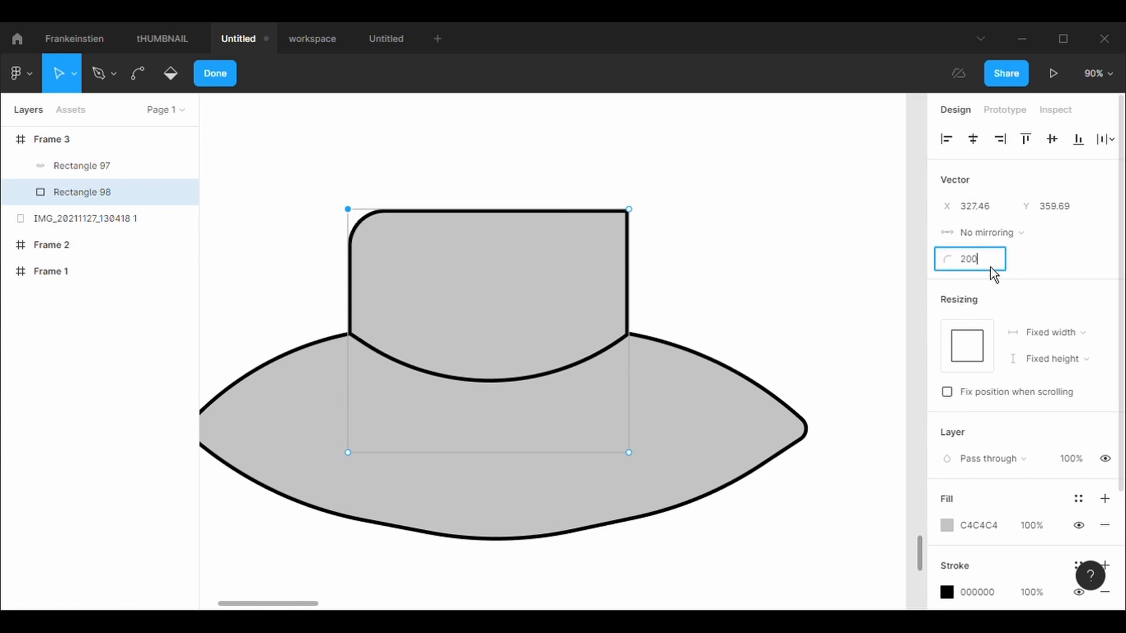
{"action": "key", "text": "Return"}
{"action": "left_click", "coordinate": [629, 209]}
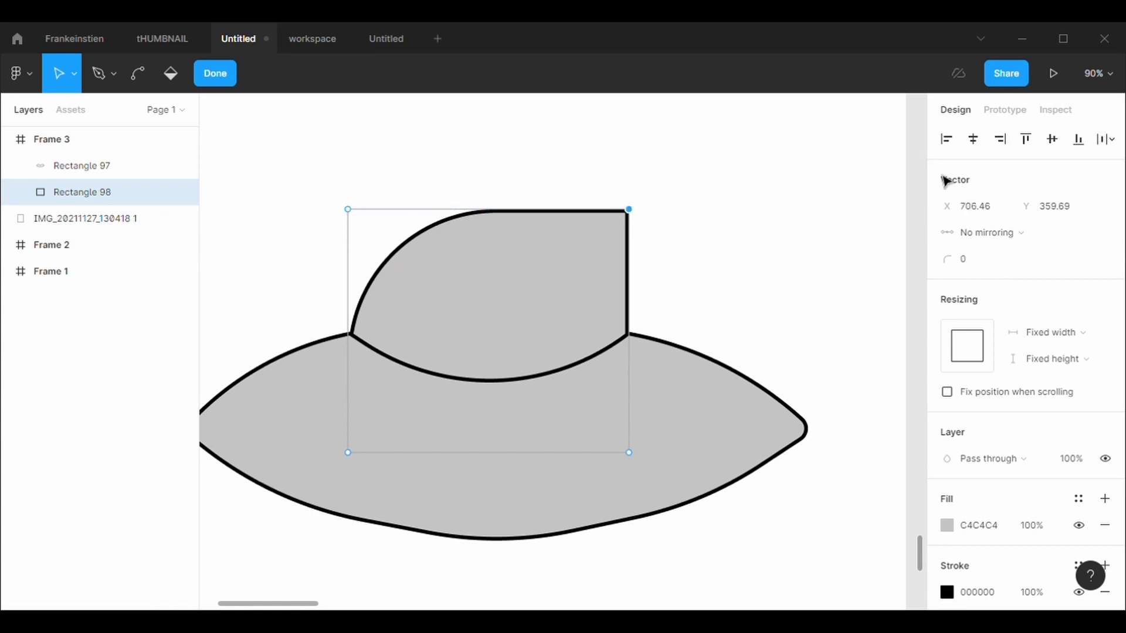
{"action": "left_click", "coordinate": [997, 266]}
{"action": "type", "text": "200"}
{"action": "key", "text": "Return"}
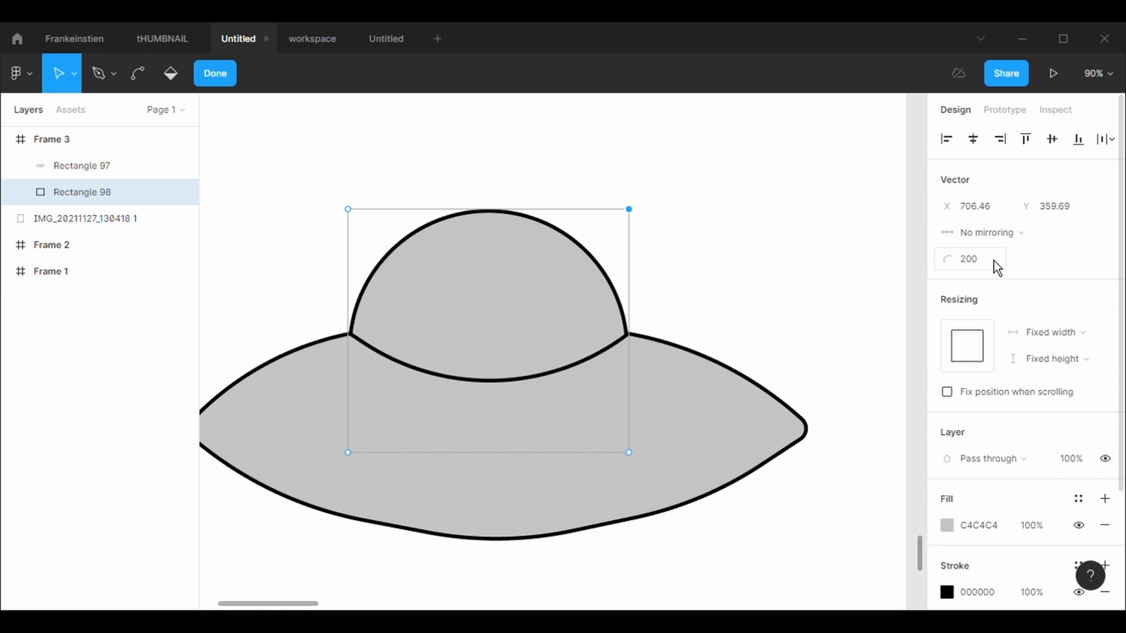
Finish editing the dome's points, make it slightly taller by raising its top edge, and deselect it.
{"action": "scroll", "coordinate": [752, 396], "scroll_direction": "down", "scroll_amount": 5}
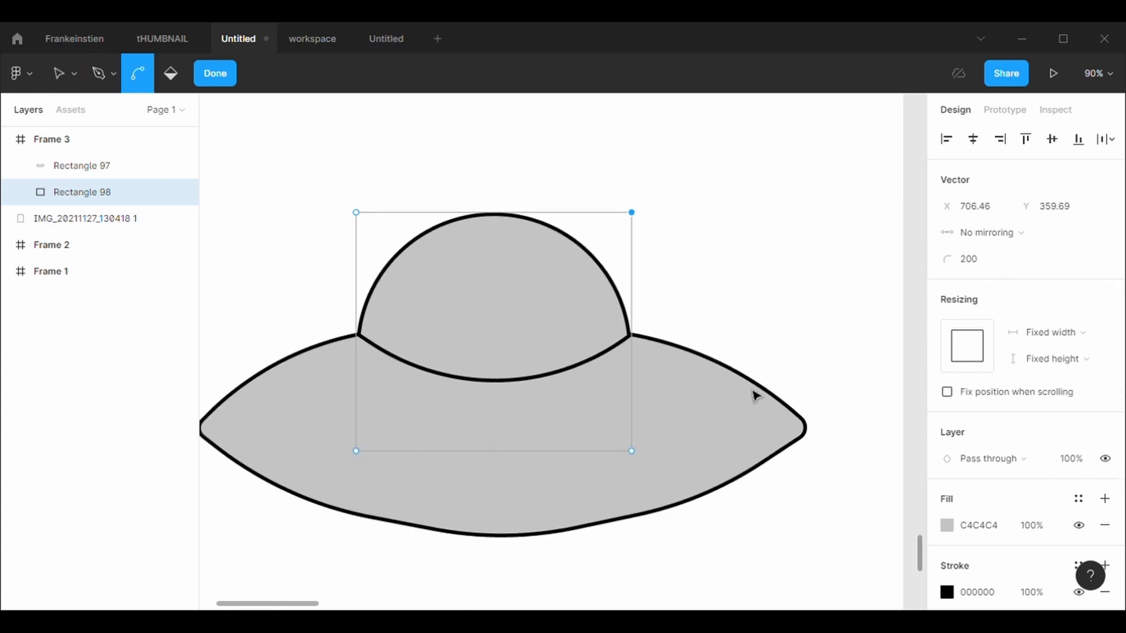
{"action": "scroll", "coordinate": [755, 396], "scroll_direction": "up", "scroll_amount": 3}
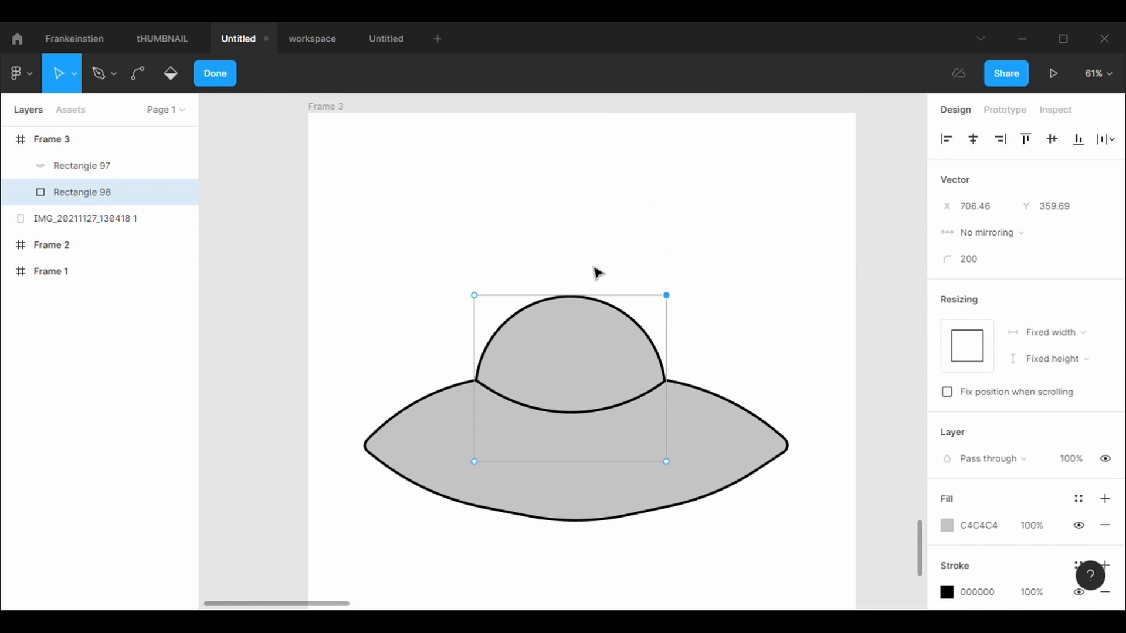
{"action": "key", "text": "Escape"}
{"action": "left_click_drag", "start_coordinate": [582, 301], "coordinate": [583, 291]}
{"action": "key", "text": "Escape"}
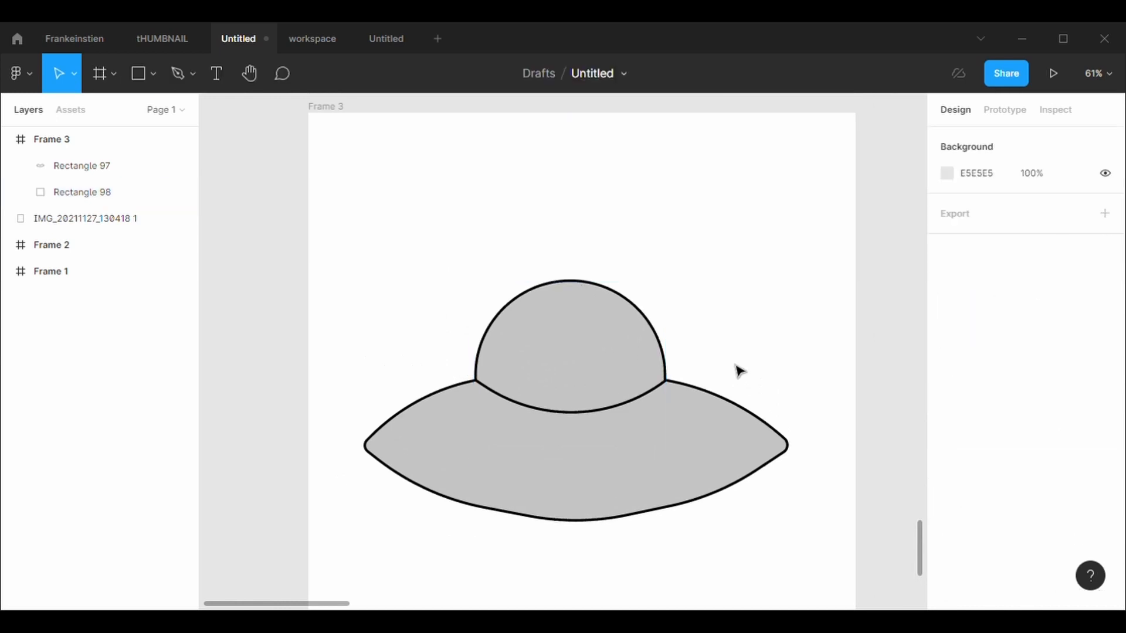
{"action": "scroll", "coordinate": [739, 372], "scroll_direction": "down", "scroll_amount": 3}
{"action": "scroll", "coordinate": [739, 371], "scroll_direction": "up", "scroll_amount": 4}
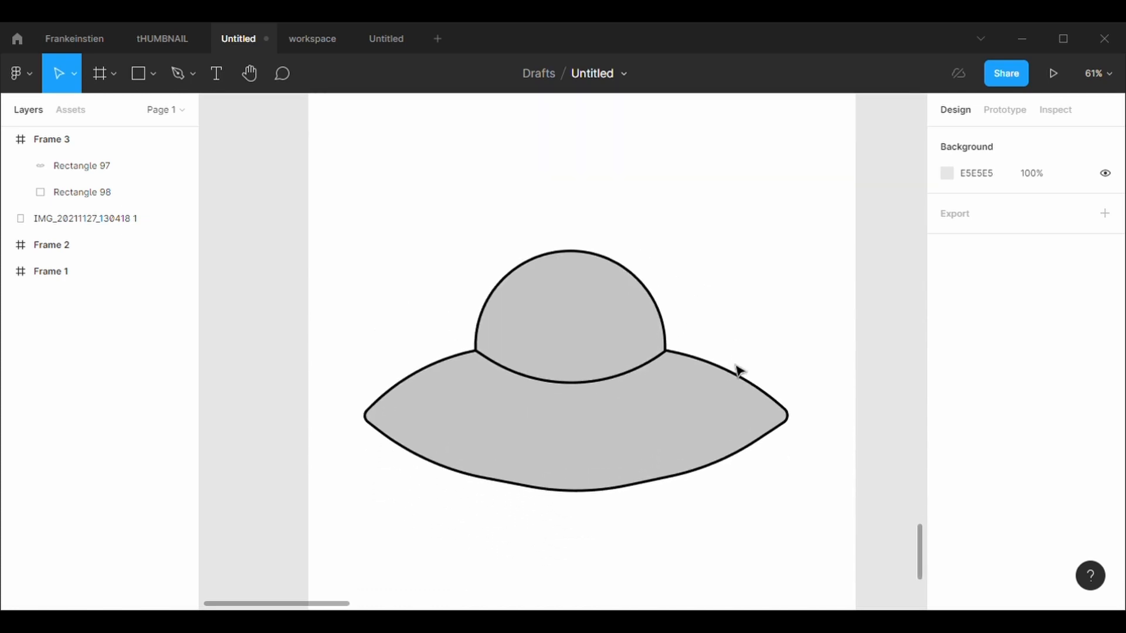
Draw an ellipse about 137 by 122 at the middle of the saucer body and give it a black stroke of 5.
{"action": "scroll", "coordinate": [739, 372], "scroll_direction": "down", "scroll_amount": 8}
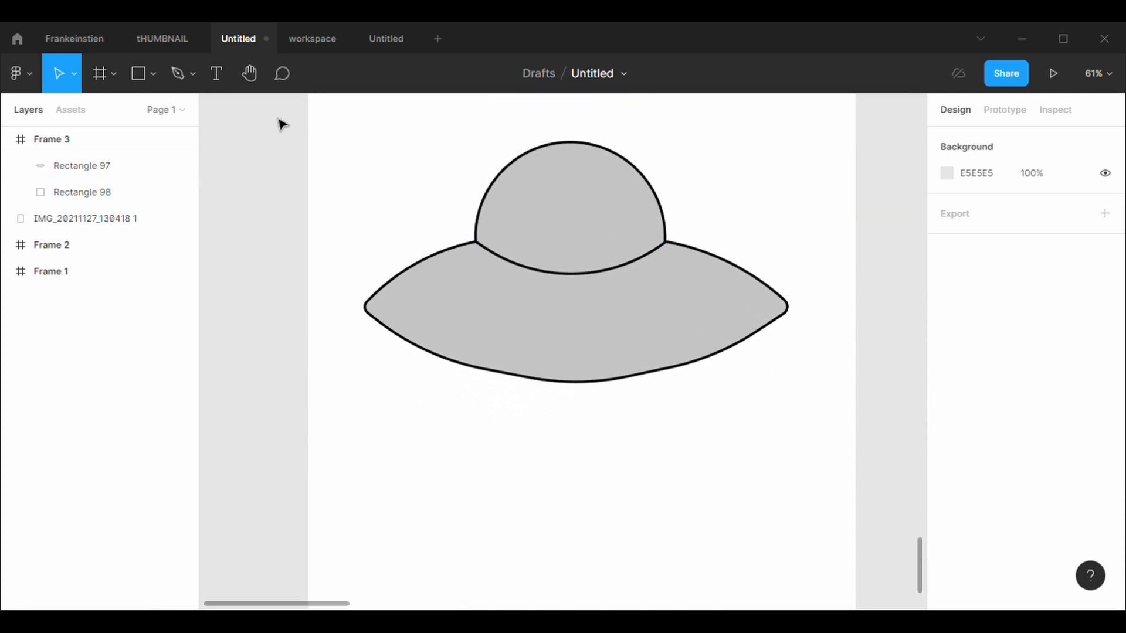
{"action": "left_click", "coordinate": [153, 74]}
{"action": "left_click", "coordinate": [174, 183]}
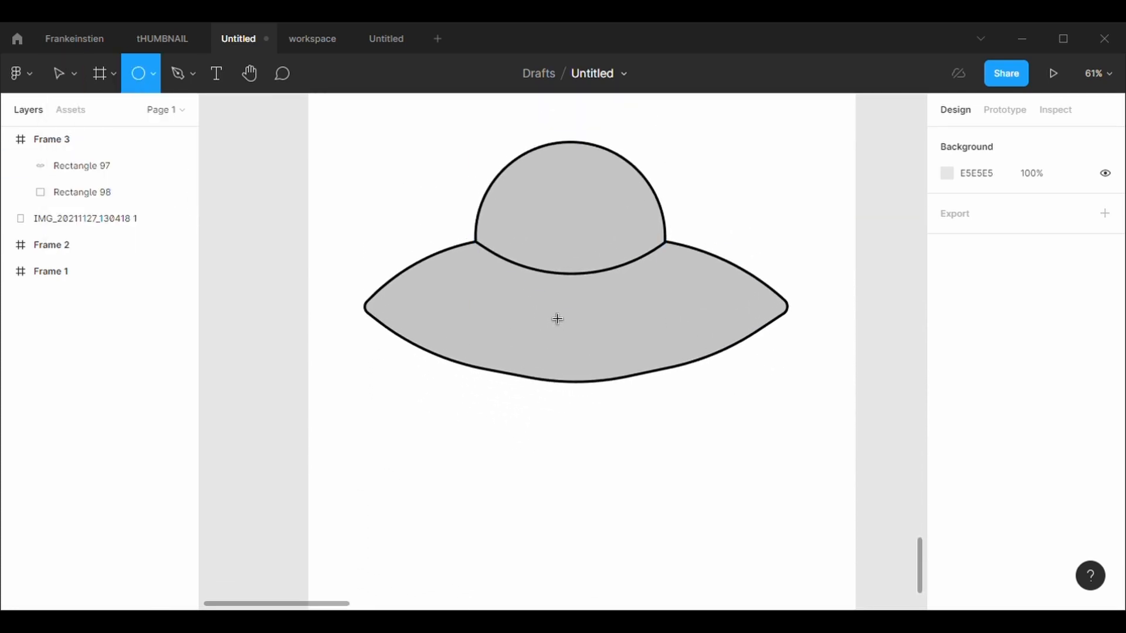
{"action": "left_click_drag", "start_coordinate": [548, 297], "coordinate": [590, 348]}
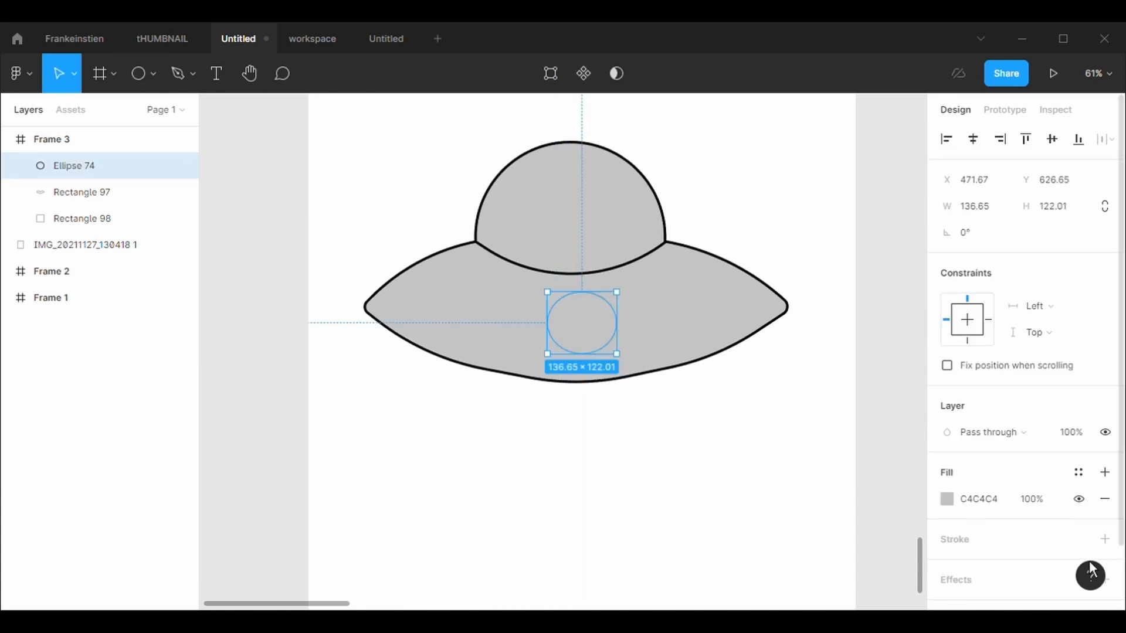
{"action": "left_click", "coordinate": [1033, 547]}
{"action": "left_click", "coordinate": [990, 604]}
{"action": "type", "text": "5"}
{"action": "key", "text": "Return"}
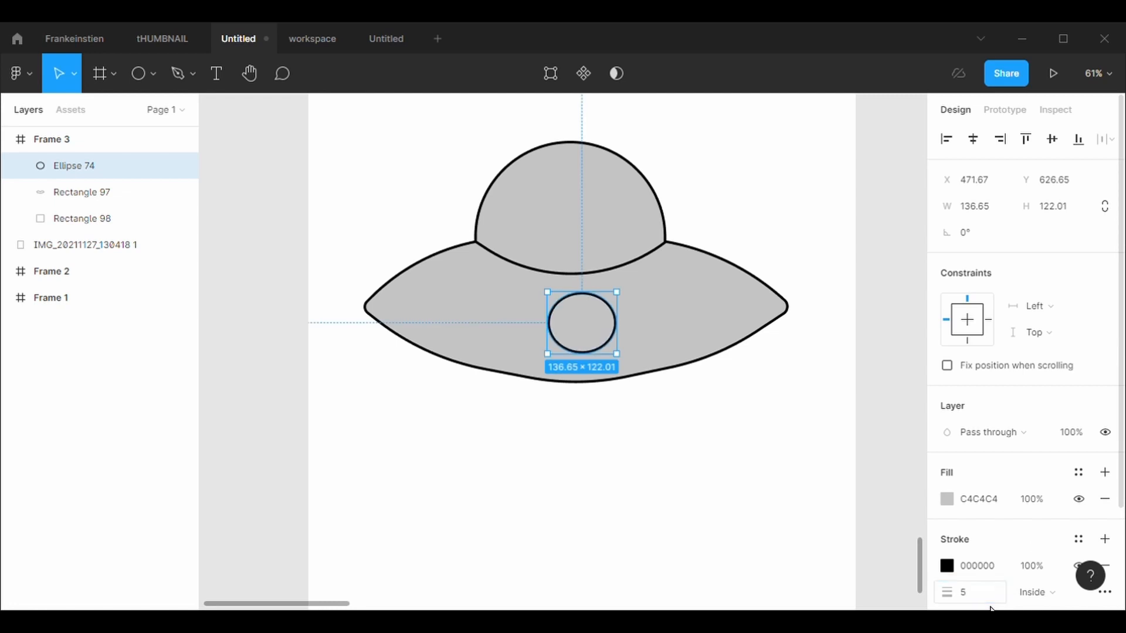
Copy the ellipse to the right and left sides of the saucer body, slightly higher than the middle one, and deselect.
{"action": "left_click_drag", "start_coordinate": [591, 344], "coordinate": [692, 334]}
{"action": "key", "text": "ctrl+v"}
{"action": "left_click", "coordinate": [604, 334]}
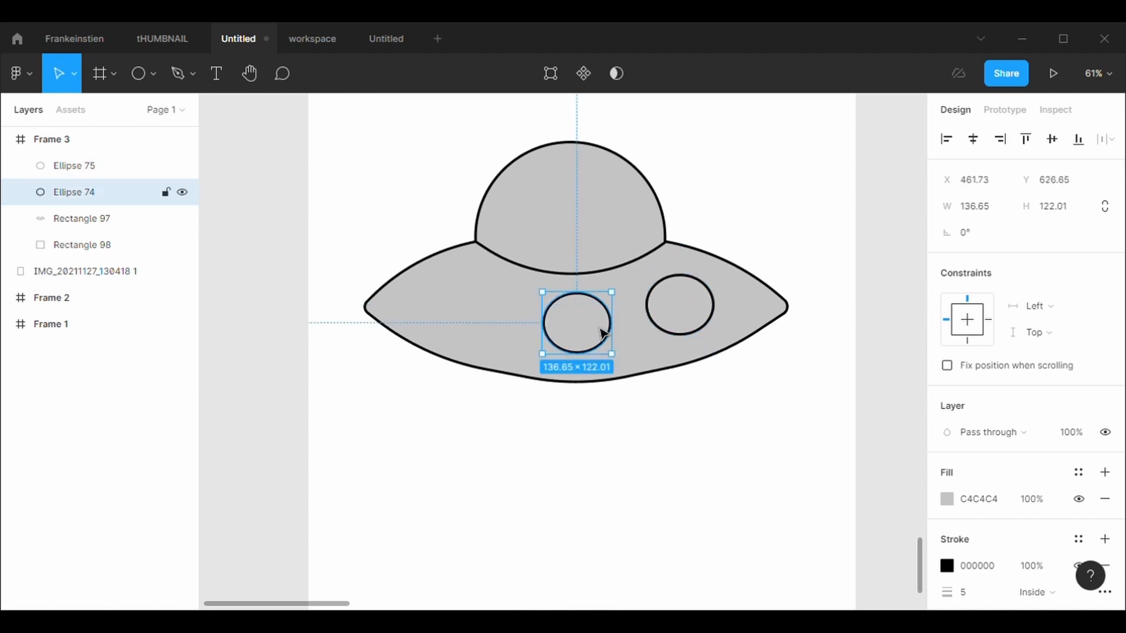
{"action": "key", "text": "ctrl+c"}
{"action": "key", "text": "ctrl+v"}
{"action": "left_click_drag", "start_coordinate": [604, 334], "coordinate": [482, 315]}
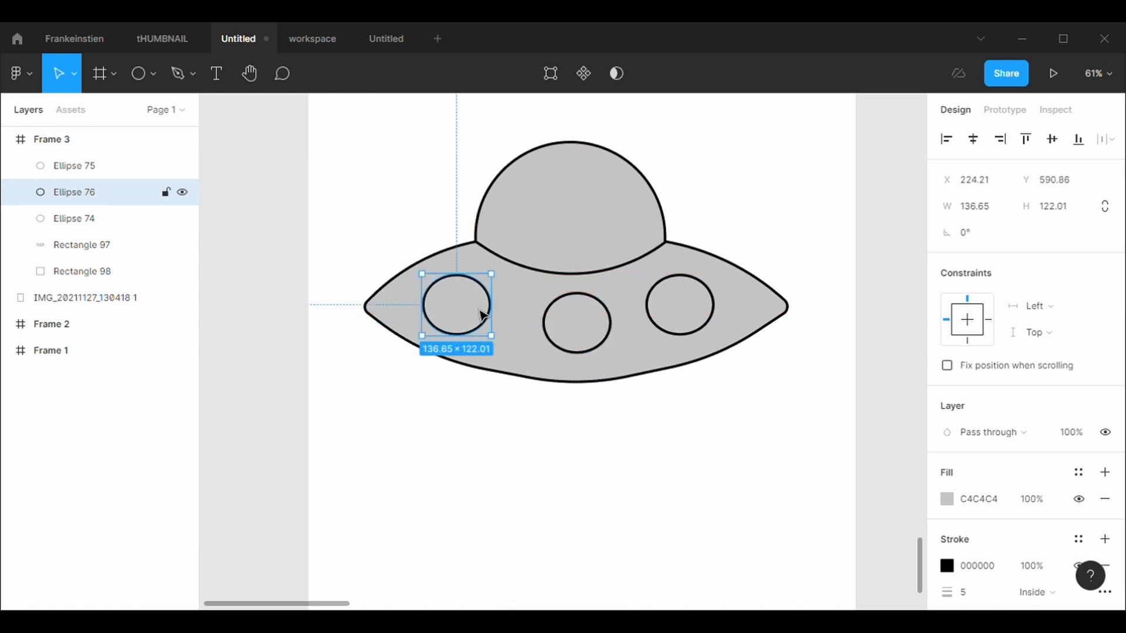
{"action": "left_click", "coordinate": [605, 476]}
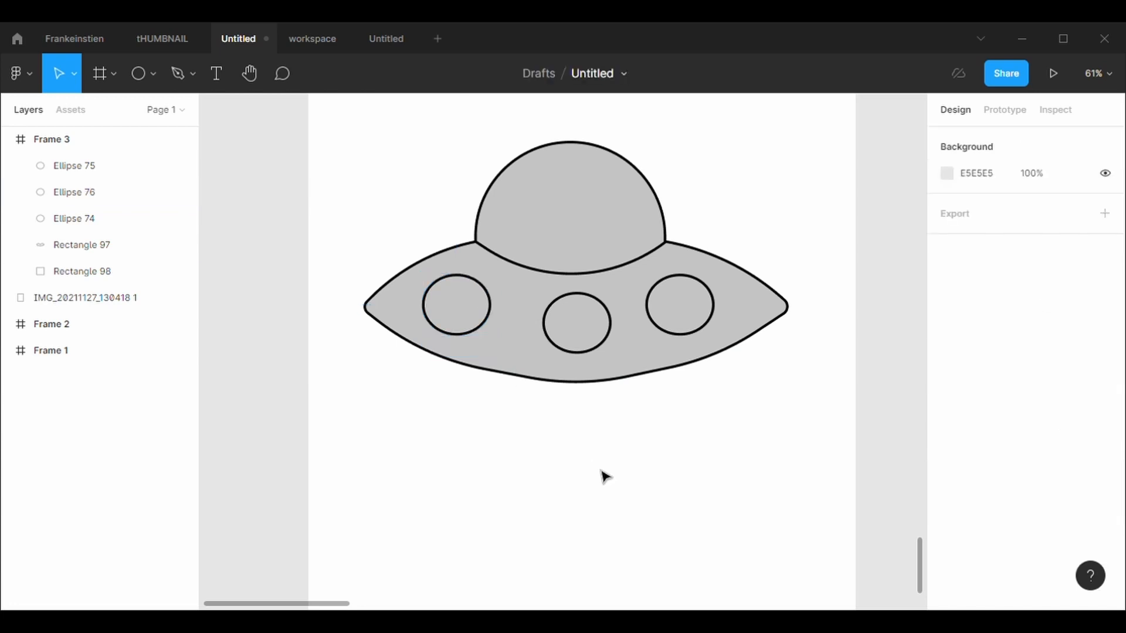
Edit the saucer body's points and set the corner radius of its right tip vertex to 50.
{"action": "left_click", "coordinate": [792, 311]}
{"action": "left_click", "coordinate": [534, 69]}
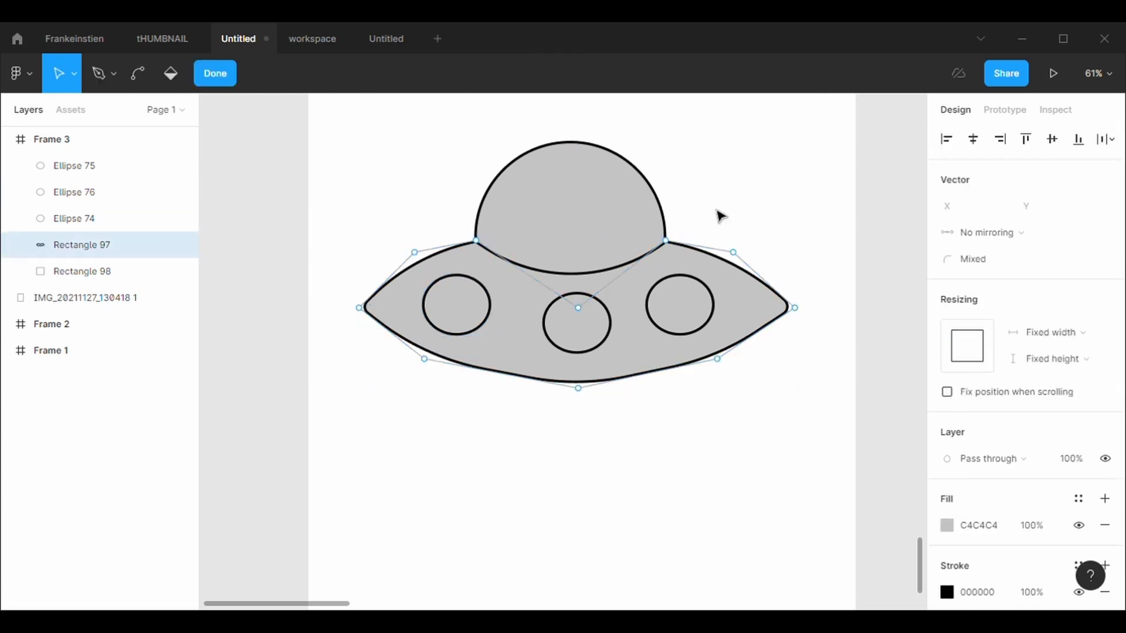
{"action": "left_click", "coordinate": [795, 308]}
{"action": "left_click", "coordinate": [1004, 268]}
{"action": "key", "text": "BackSpace"}
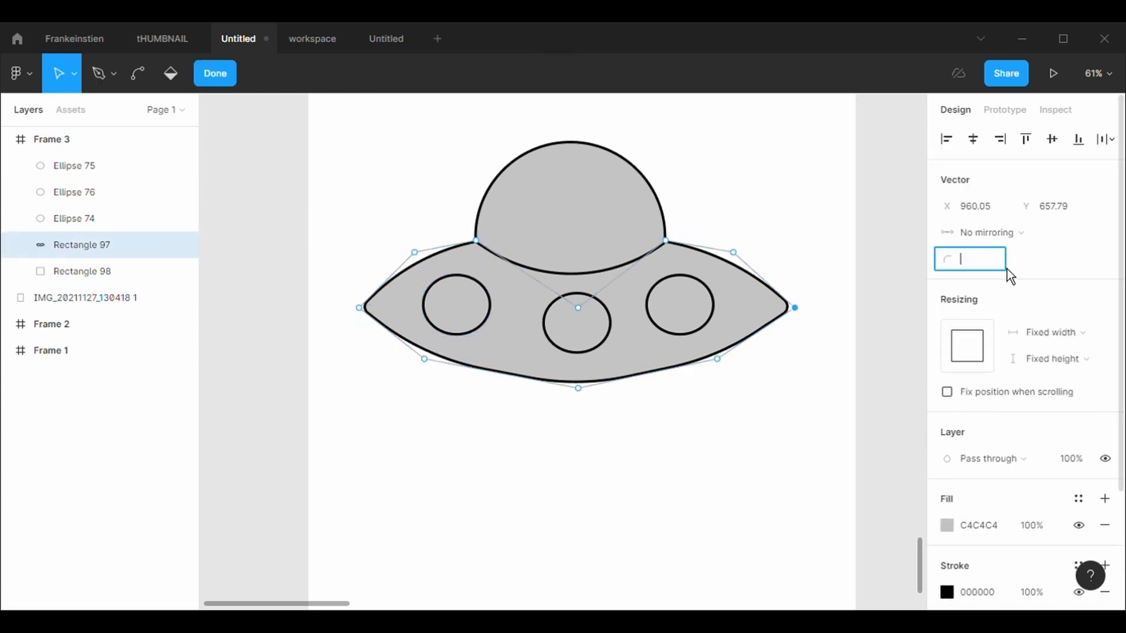
{"action": "type", "text": "50"}
{"action": "key", "text": "Return"}
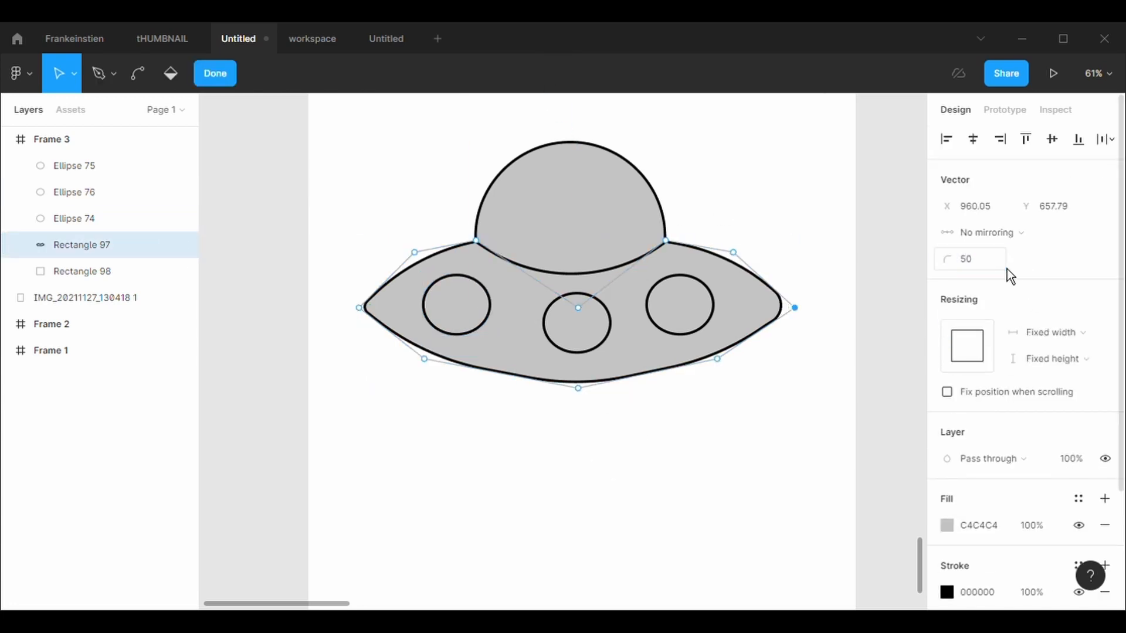
Set the corner radius of the saucer body's left tip vertex to 50, finish editing its points and deselect it.
{"action": "left_click", "coordinate": [359, 308]}
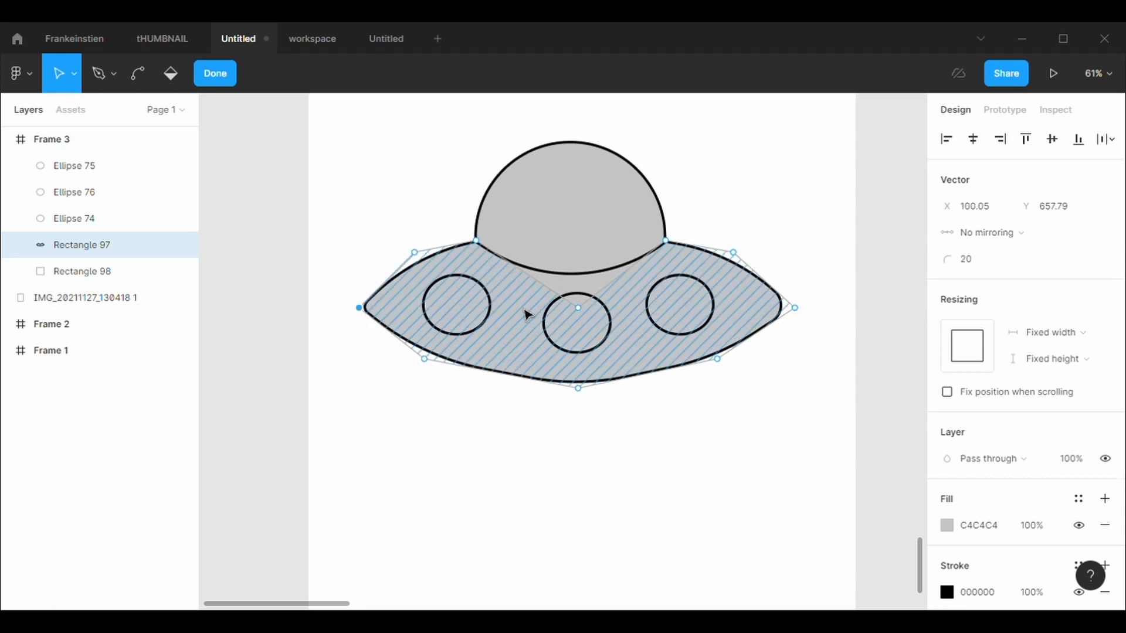
{"action": "left_click", "coordinate": [983, 268]}
{"action": "type", "text": "50"}
{"action": "key", "text": "Return"}
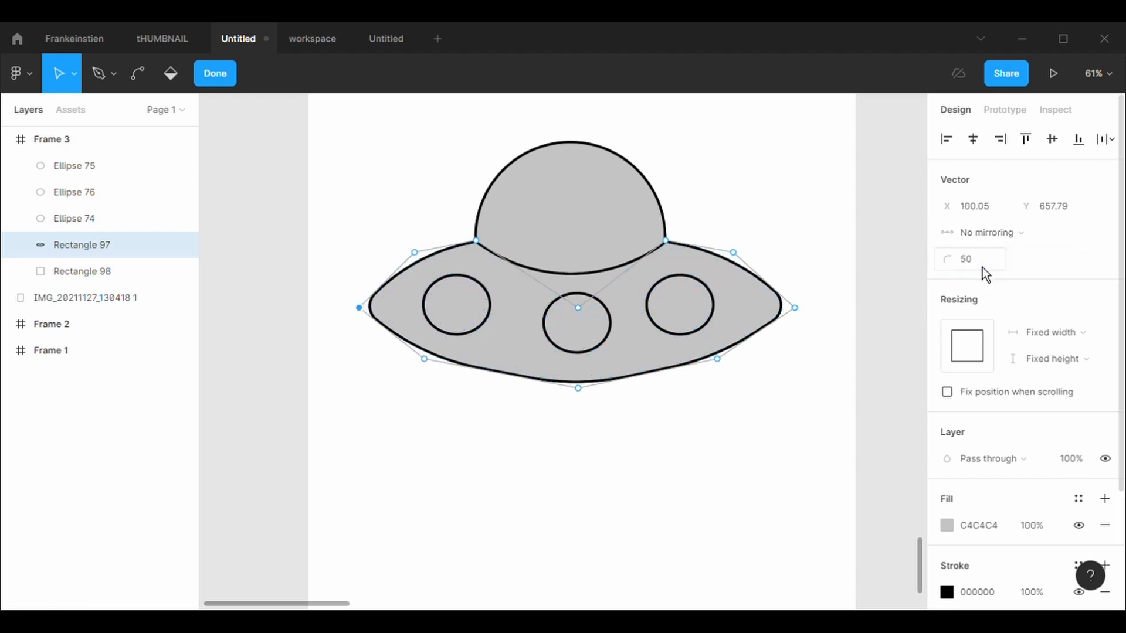
{"action": "scroll", "coordinate": [709, 426], "scroll_direction": "down", "scroll_amount": 3}
{"action": "double_click", "coordinate": [709, 426]}
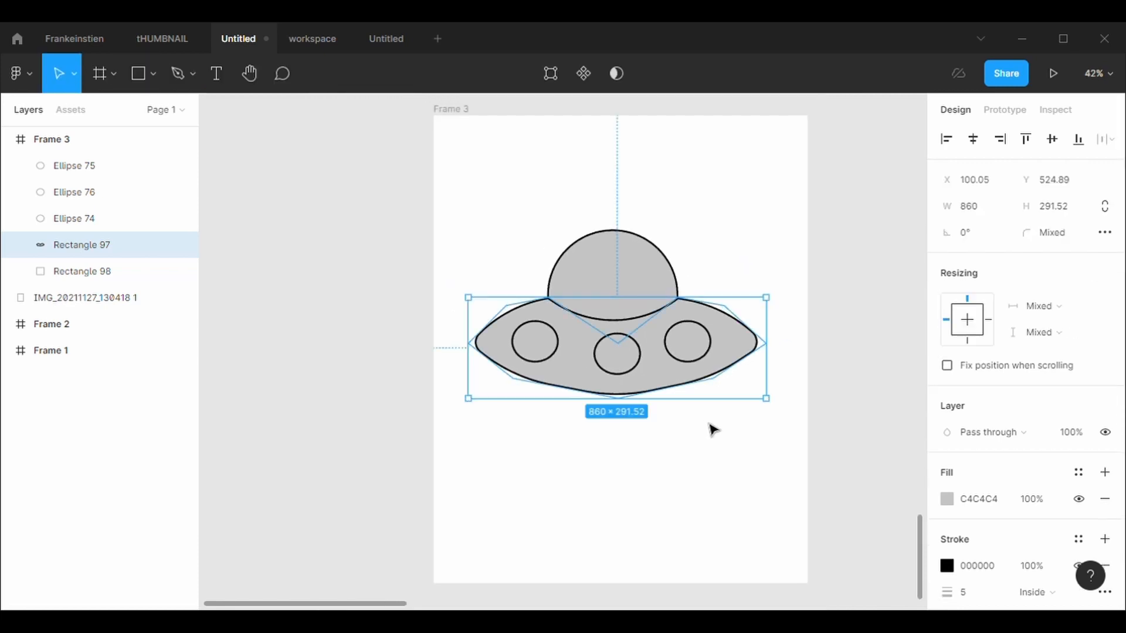
{"action": "left_click", "coordinate": [710, 426]}
{"action": "scroll", "coordinate": [710, 497], "scroll_direction": "up", "scroll_amount": 2}
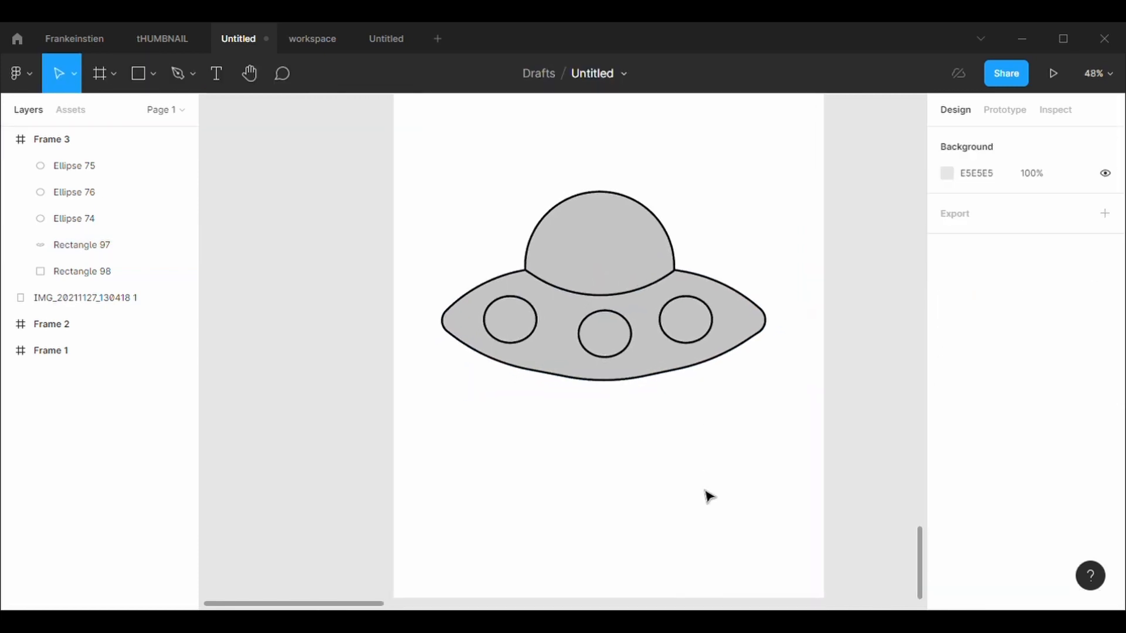
Draw a rectangle about 450 by 426 below the saucer, shift it left under the body and send it to the back.
{"action": "scroll", "coordinate": [710, 496], "scroll_direction": "down", "scroll_amount": 1}
{"action": "left_click", "coordinate": [148, 88]}
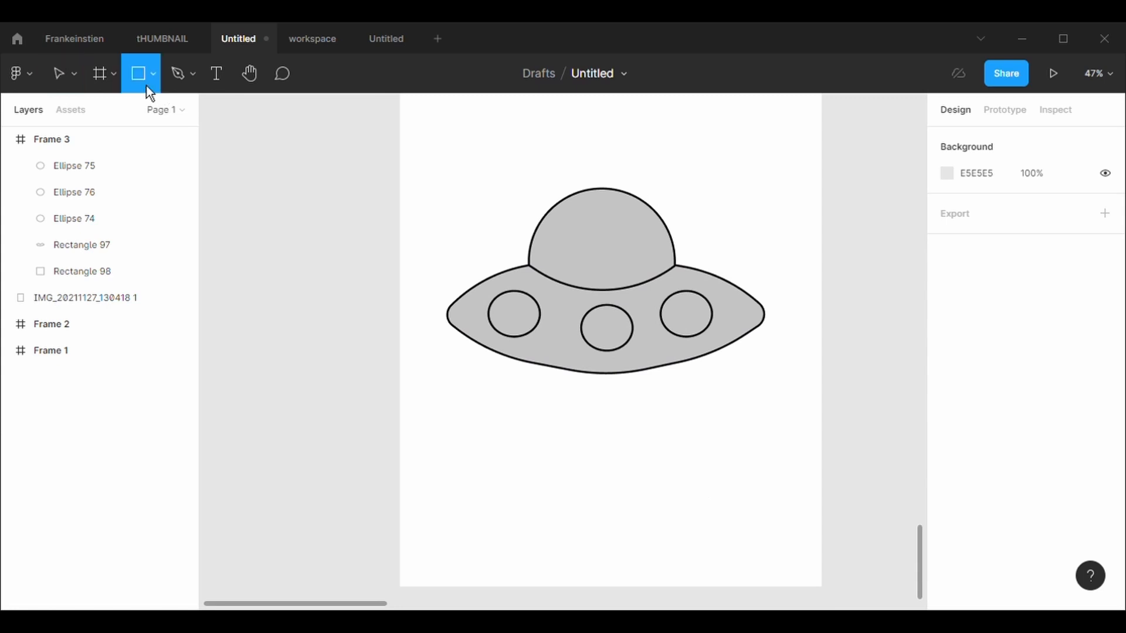
{"action": "left_click_drag", "start_coordinate": [543, 340], "coordinate": [726, 516]}
{"action": "left_click_drag", "start_coordinate": [658, 446], "coordinate": [636, 447]}
{"action": "right_click", "coordinate": [623, 447]}
{"action": "left_click", "coordinate": [668, 293]}
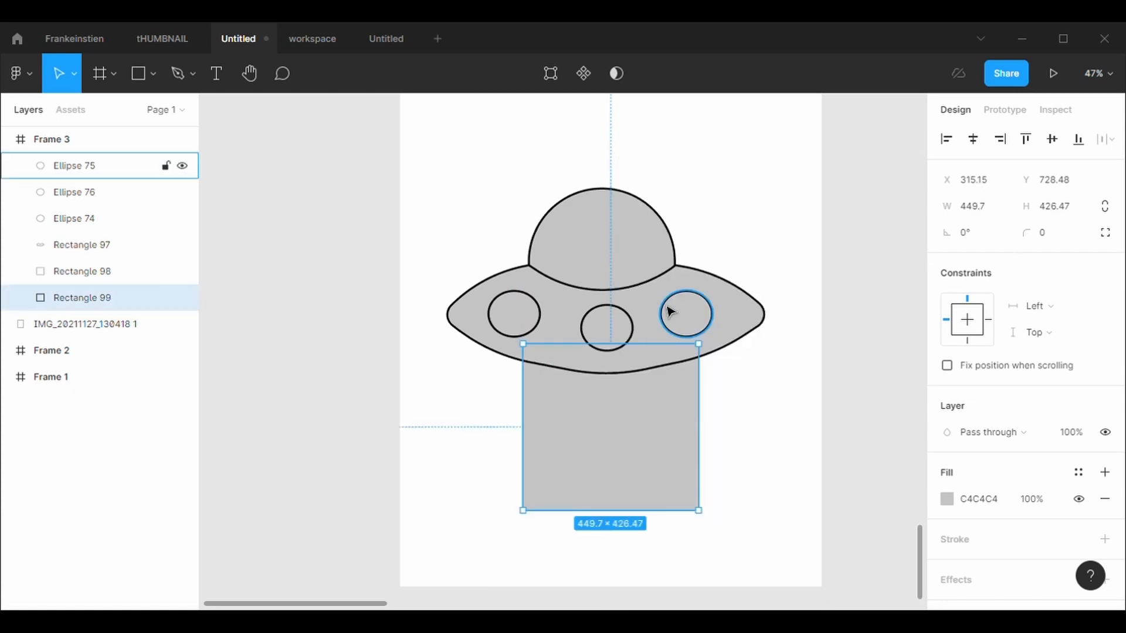
Give the rectangle below the saucer a black stroke of 5.
{"action": "scroll", "coordinate": [962, 497], "scroll_direction": "down", "scroll_amount": 2}
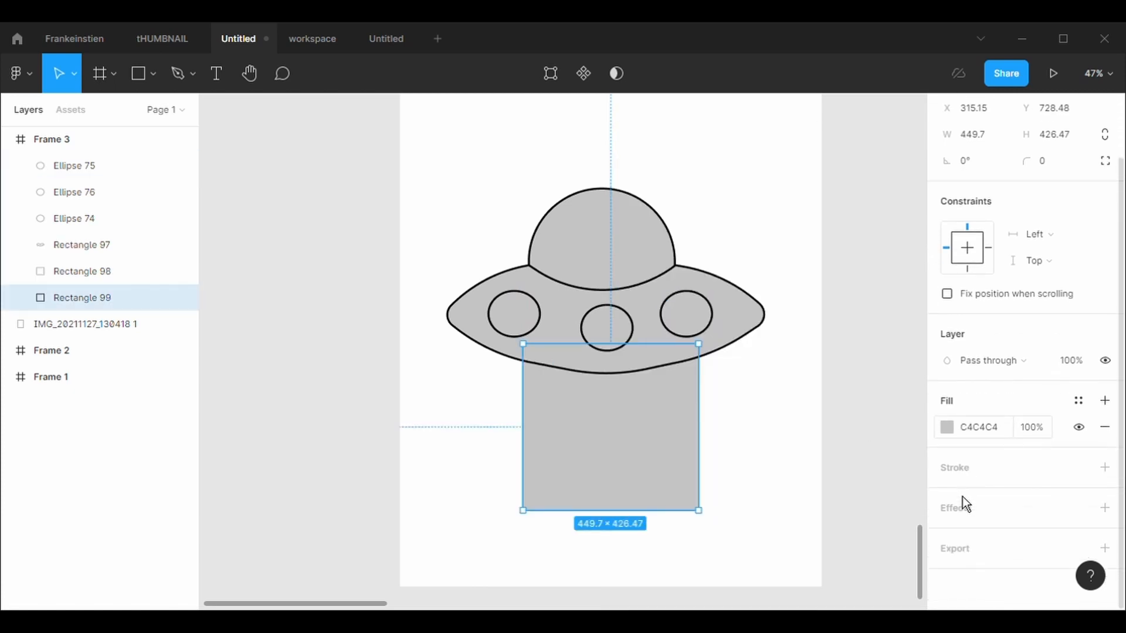
{"action": "left_click", "coordinate": [975, 483]}
{"action": "type", "text": "5"}
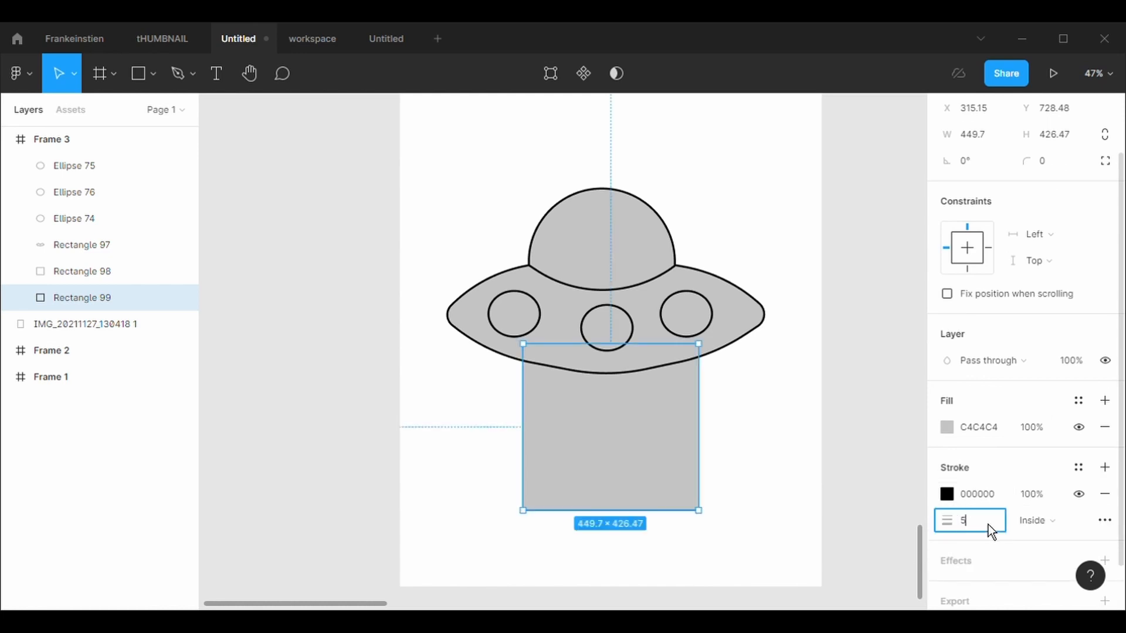
{"action": "key", "text": "Return"}
Edit the rectangle's points, moving the upper vertices inward and the lower ones outward and slightly up to form a flared light beam.
{"action": "left_click", "coordinate": [551, 79]}
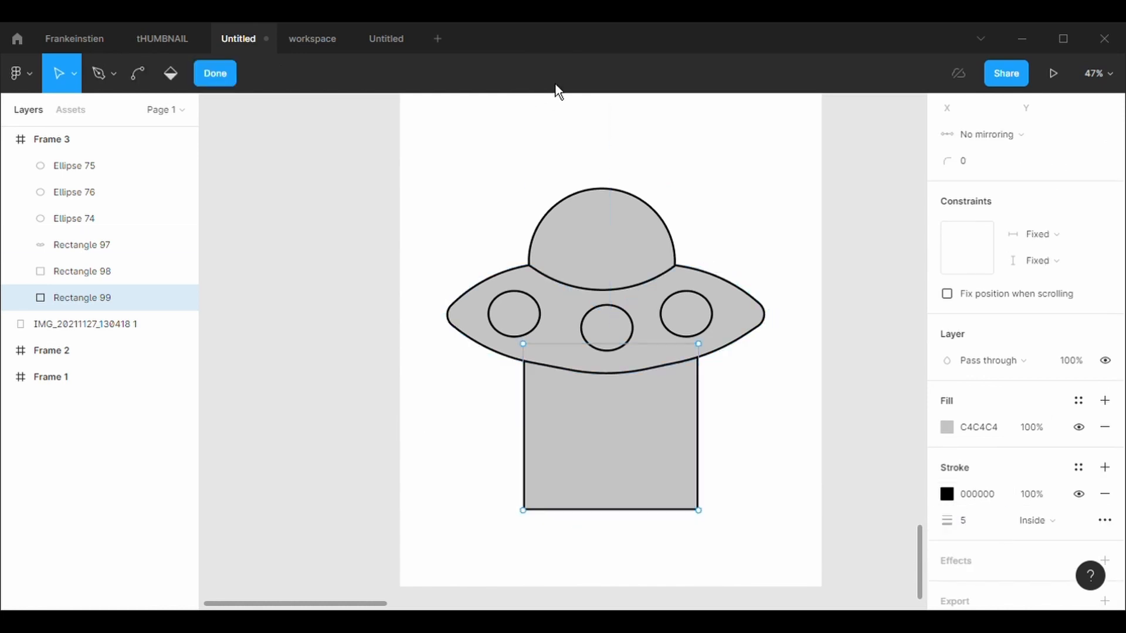
{"action": "left_click_drag", "start_coordinate": [698, 345], "coordinate": [664, 357]}
{"action": "left_click_drag", "start_coordinate": [526, 349], "coordinate": [549, 346]}
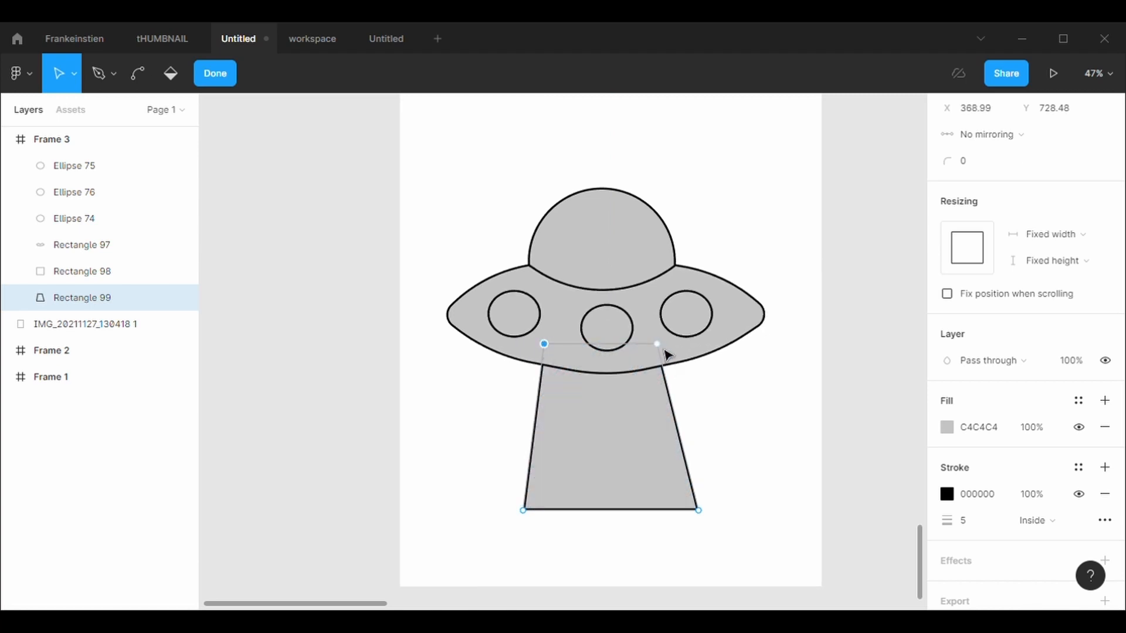
{"action": "left_click_drag", "start_coordinate": [666, 351], "coordinate": [676, 359]}
{"action": "left_click_drag", "start_coordinate": [711, 516], "coordinate": [765, 503]}
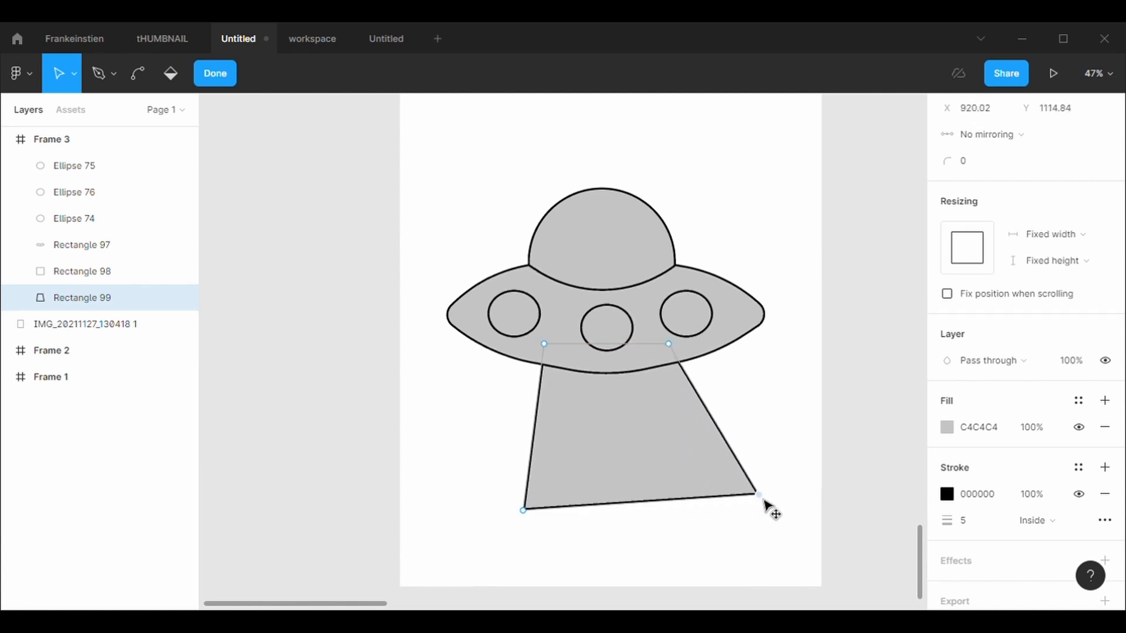
{"action": "left_click_drag", "start_coordinate": [528, 516], "coordinate": [488, 504]}
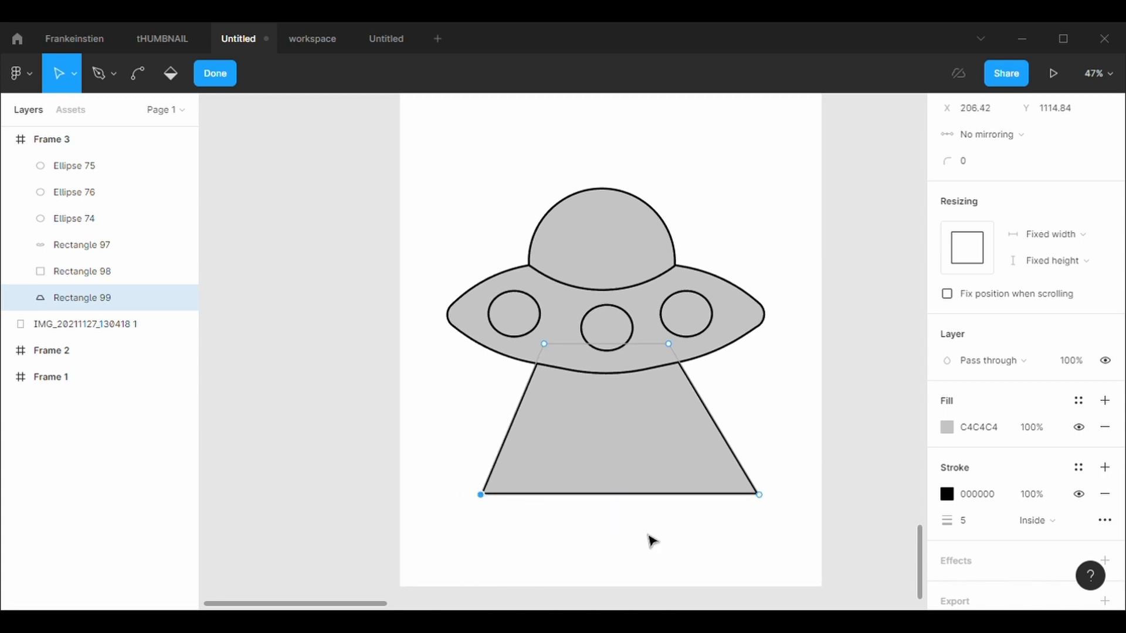
Bend the beam's bottom edge into a downward curve, nudge its lower-right vertex inward, and finish editing the shape.
{"action": "left_click", "coordinate": [138, 75]}
{"action": "left_click_drag", "start_coordinate": [651, 495], "coordinate": [620, 534]}
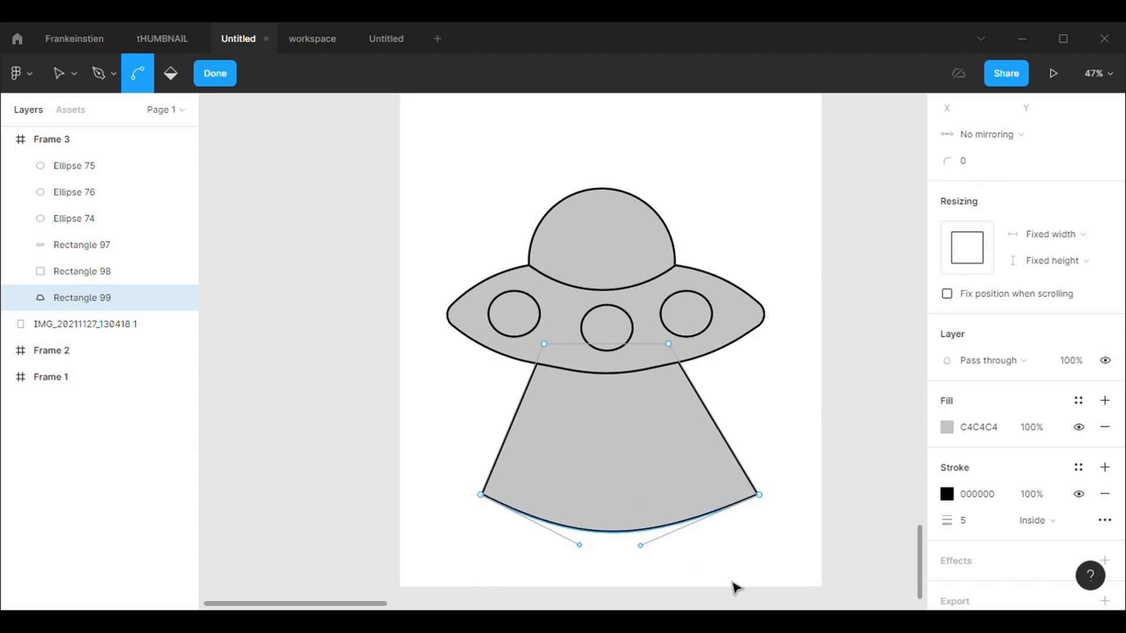
{"action": "key", "text": "Escape"}
{"action": "left_click", "coordinate": [551, 73]}
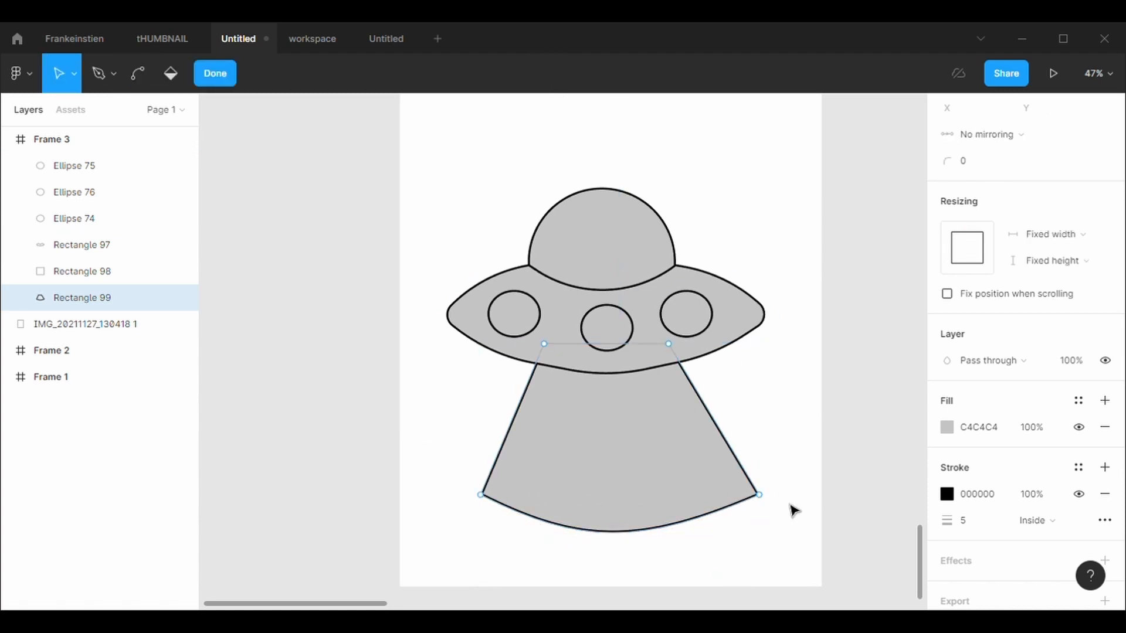
{"action": "left_click_drag", "start_coordinate": [765, 503], "coordinate": [755, 500]}
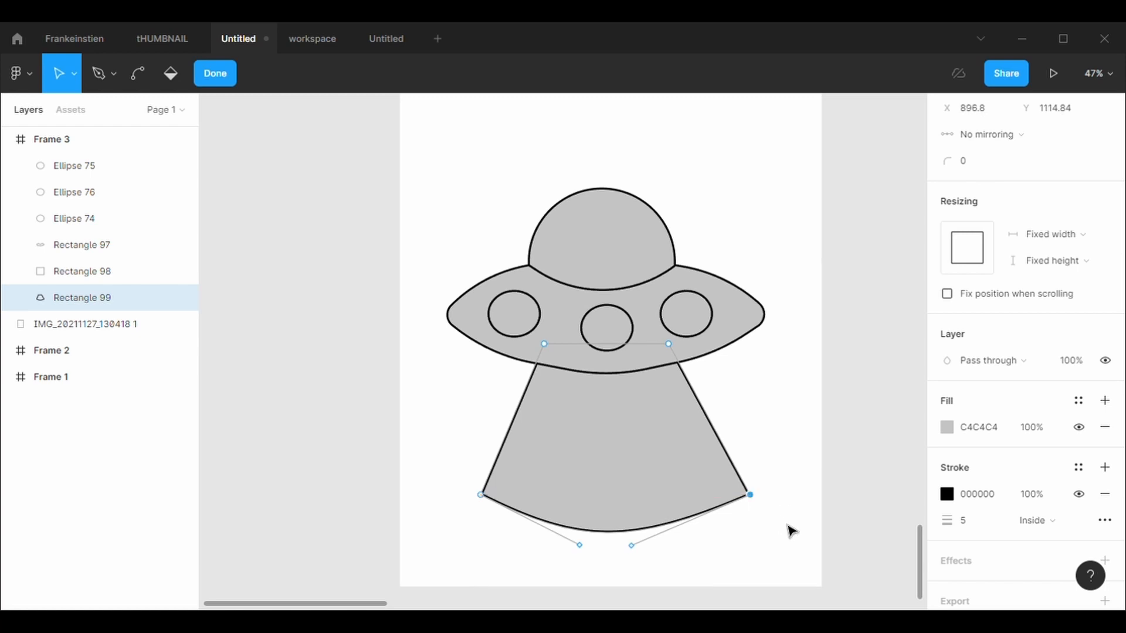
{"action": "key", "text": "Escape"}
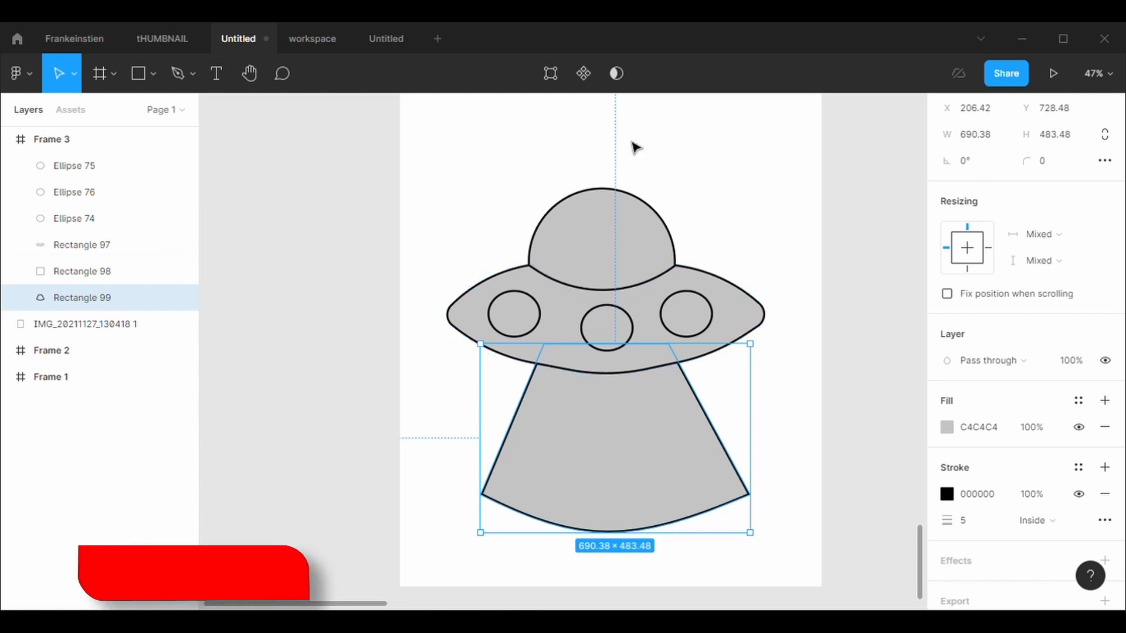
{"action": "left_click", "coordinate": [765, 242]}
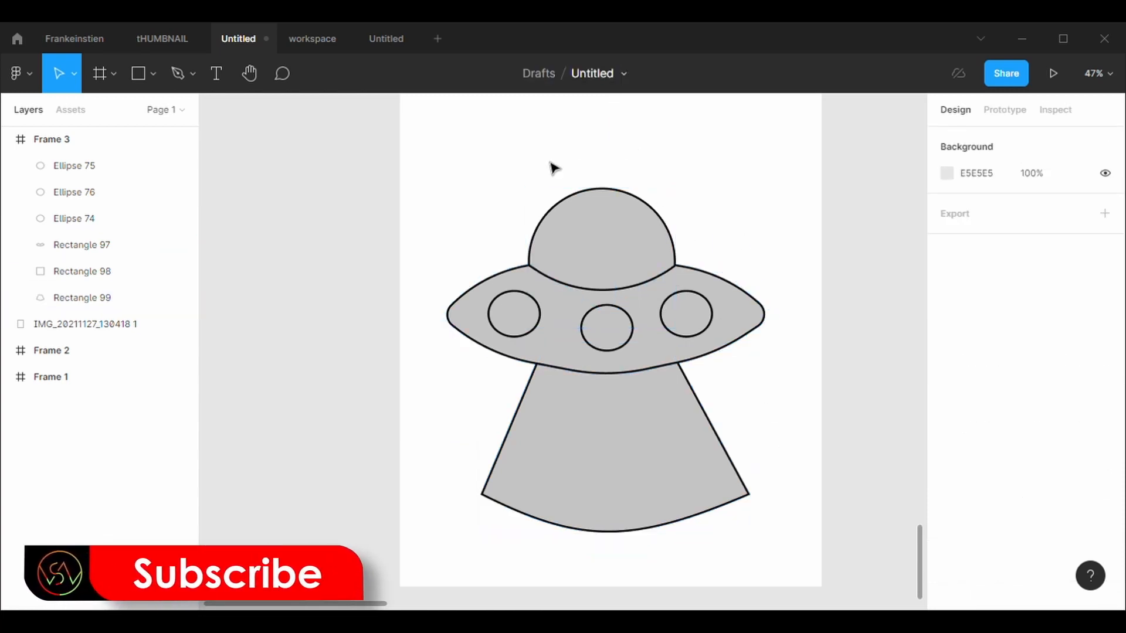
Draw a rectangle about 166 by 202 over the dome and give it a black stroke of 5.
{"action": "left_click", "coordinate": [139, 74]}
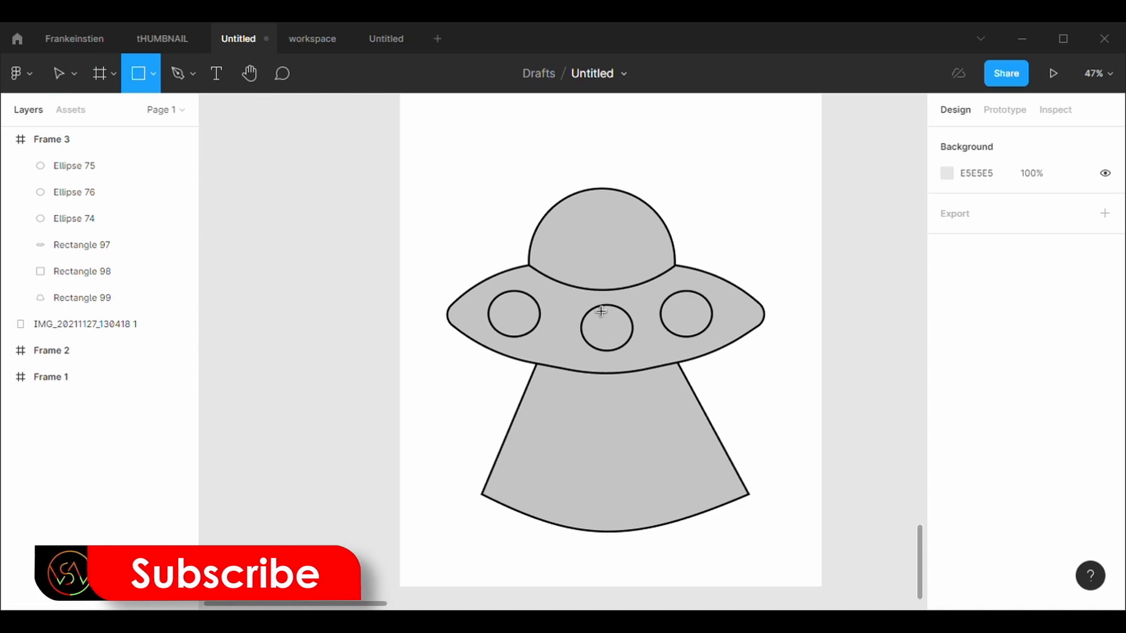
{"action": "mouse_move", "coordinate": [569, 225]}
{"action": "left_mouse_down"}
{"action": "mouse_move", "coordinate": [580, 284]}
{"action": "mouse_move", "coordinate": [634, 305]}
{"action": "left_mouse_up"}
{"action": "left_click", "coordinate": [998, 555]}
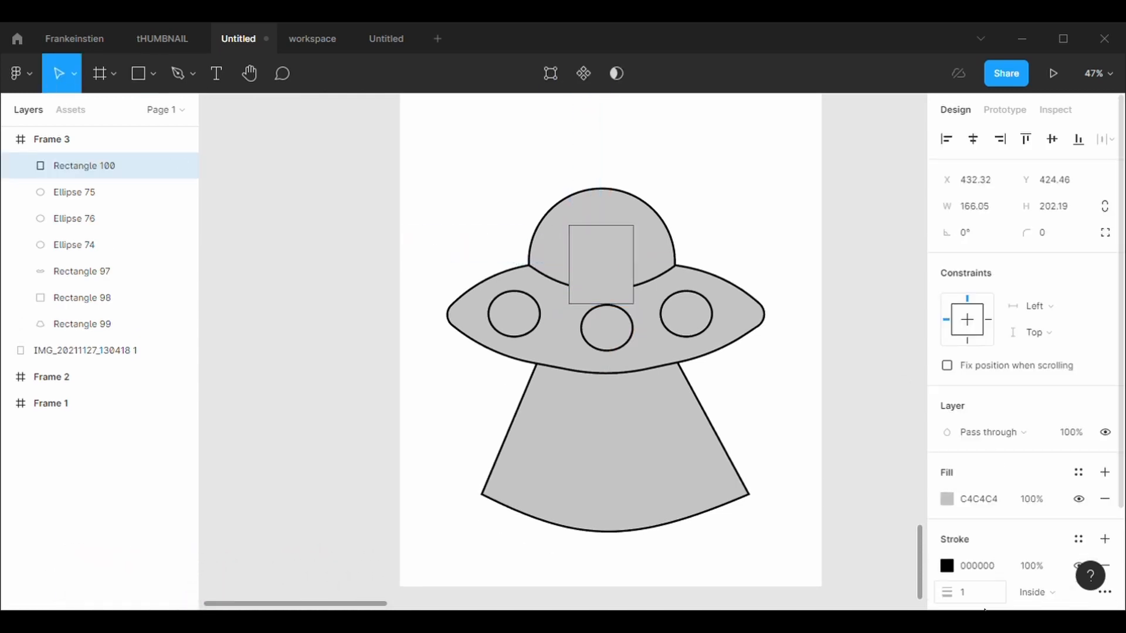
{"action": "left_click", "coordinate": [985, 592]}
{"action": "key", "text": "BackSpace"}
{"action": "type", "text": "5"}
{"action": "key", "text": "Return"}
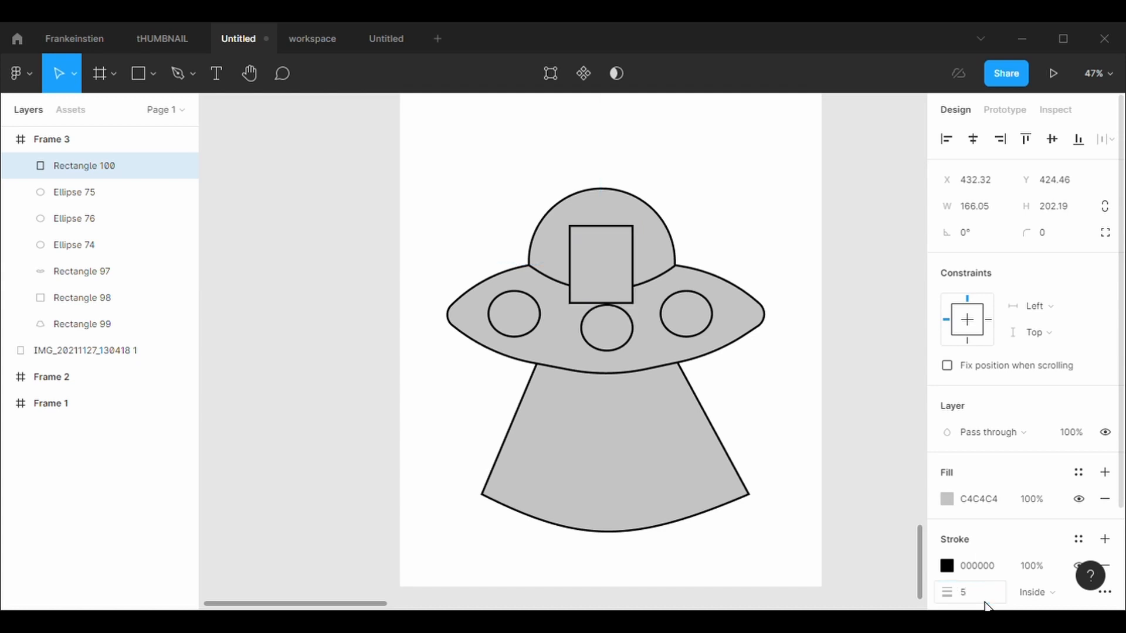
Move the new rectangle slightly down and right, send it to the back, and send the dome behind it.
{"action": "mouse_move", "coordinate": [583, 254]}
{"action": "left_mouse_down"}
{"action": "mouse_move", "coordinate": [615, 267]}
{"action": "mouse_move", "coordinate": [609, 272]}
{"action": "left_mouse_up"}
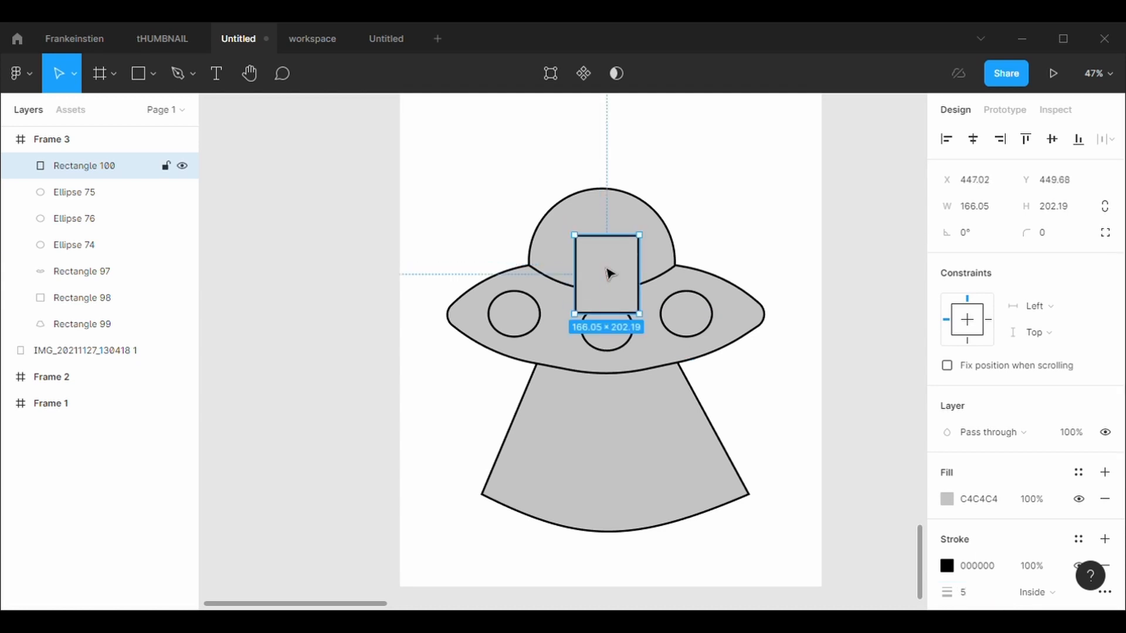
{"action": "right_click", "coordinate": [588, 272]}
{"action": "left_click", "coordinate": [615, 291]}
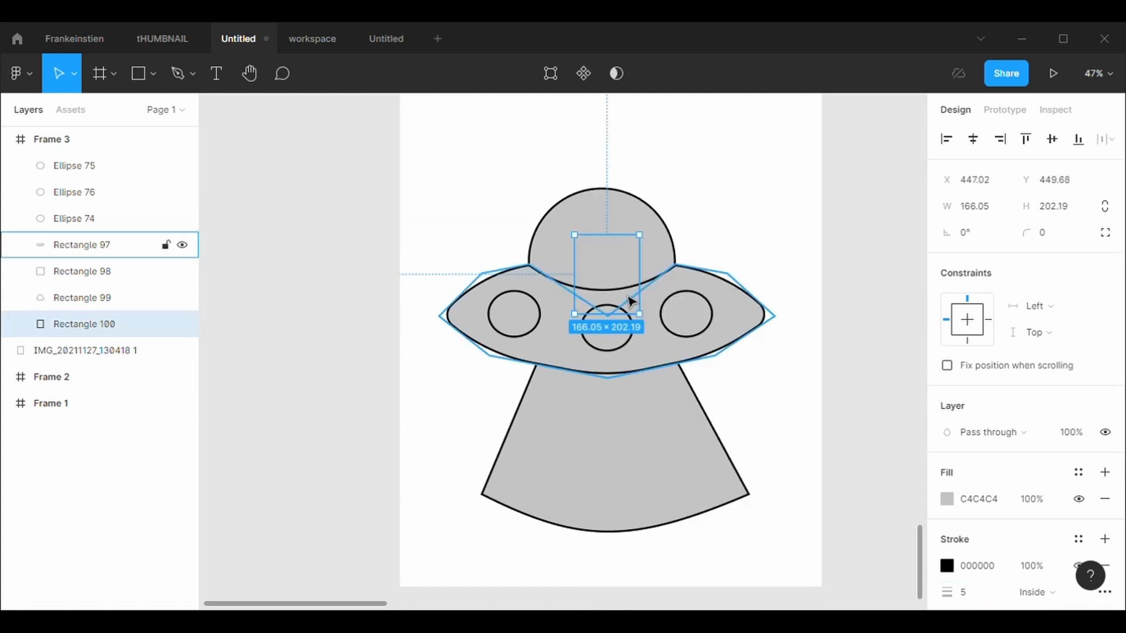
{"action": "right_click", "coordinate": [557, 211]}
{"action": "left_click", "coordinate": [638, 293]}
{"action": "left_click", "coordinate": [730, 203]}
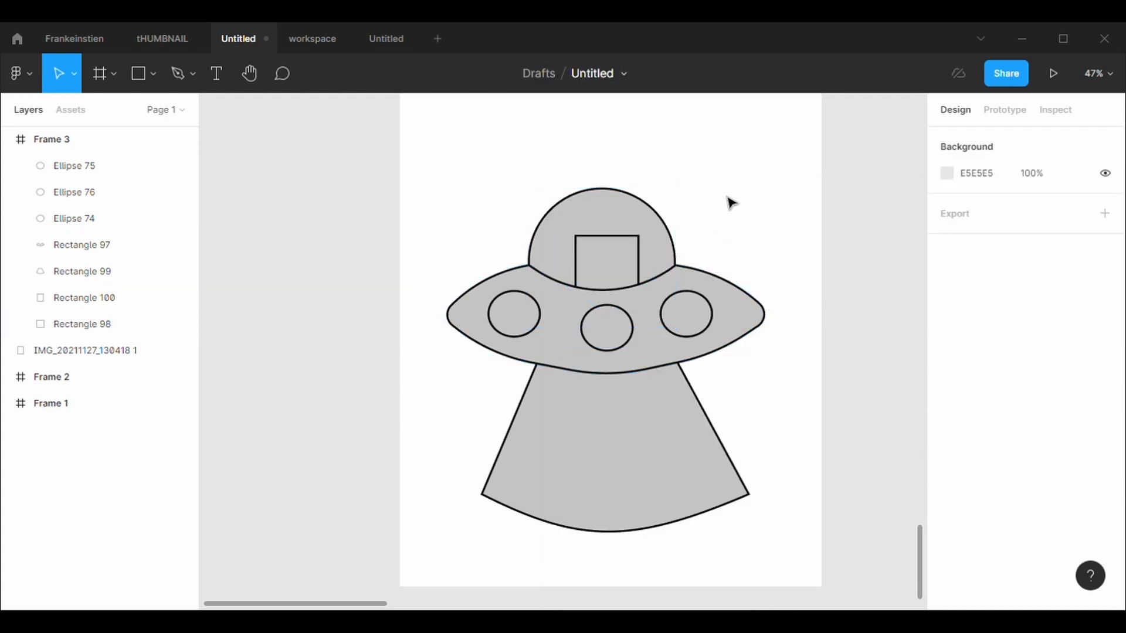
Move the small rectangle slightly left to centre it in the dome and round its upper-left vertex with a corner radius of 500.
{"action": "left_click_drag", "start_coordinate": [616, 251], "coordinate": [610, 251]}
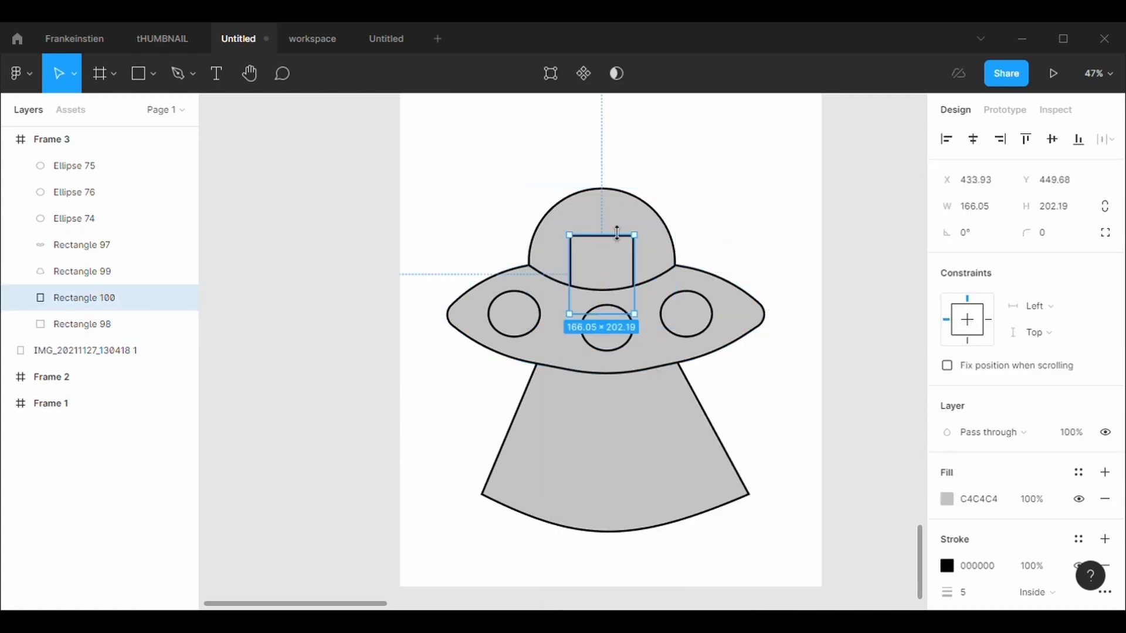
{"action": "left_click", "coordinate": [551, 75]}
{"action": "left_click", "coordinate": [569, 235]}
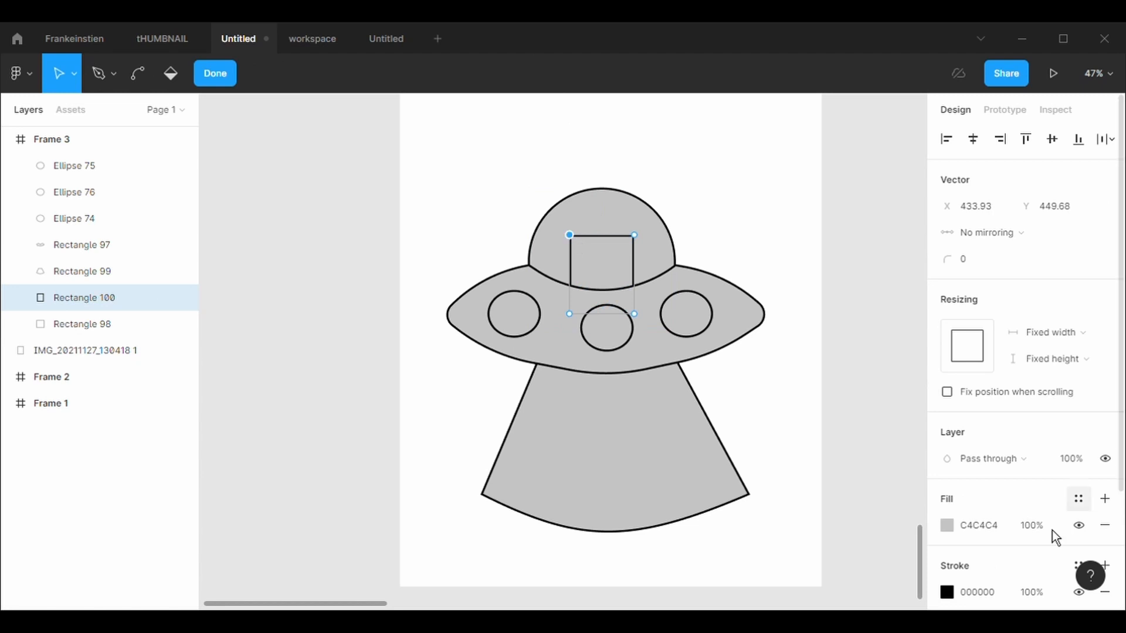
{"action": "left_click", "coordinate": [990, 270]}
{"action": "type", "text": "50"}
{"action": "key", "text": "Return"}
{"action": "left_click", "coordinate": [991, 271]}
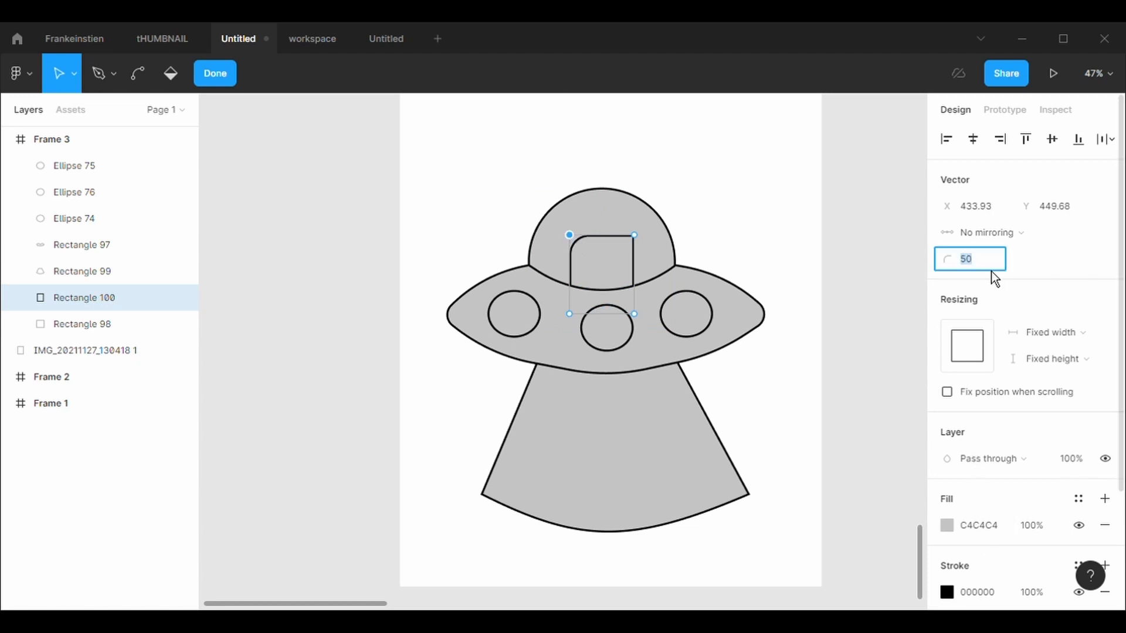
{"action": "type", "text": "0"}
{"action": "key", "text": "Return"}
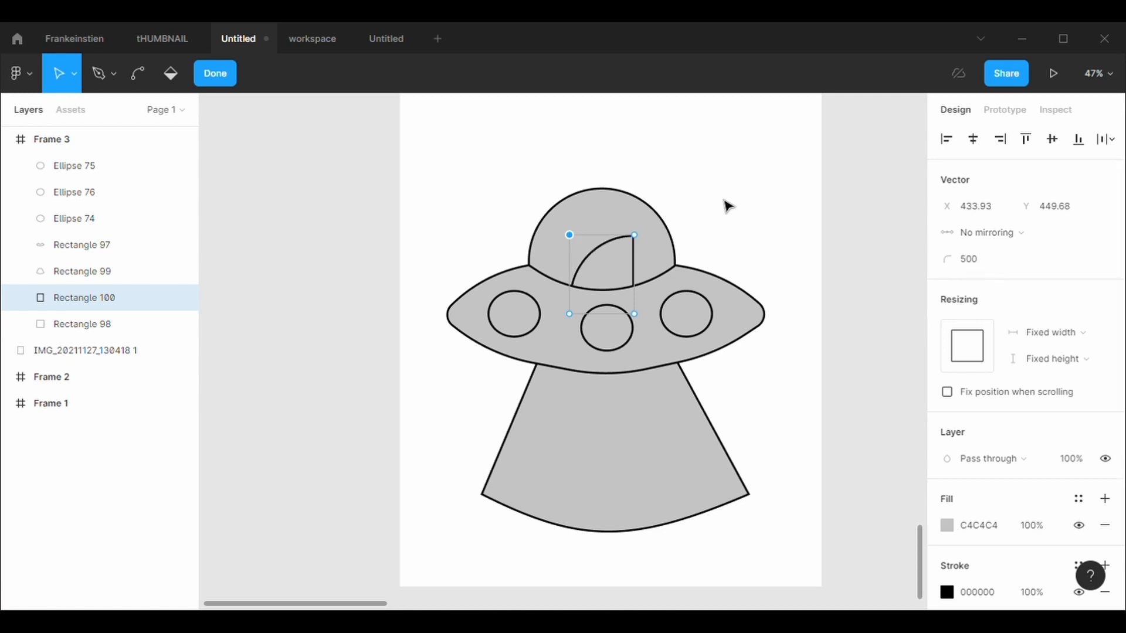
Round the rectangle's upper-right vertex with a corner radius of 500 to complete the head's rounded top.
{"action": "left_click", "coordinate": [635, 235]}
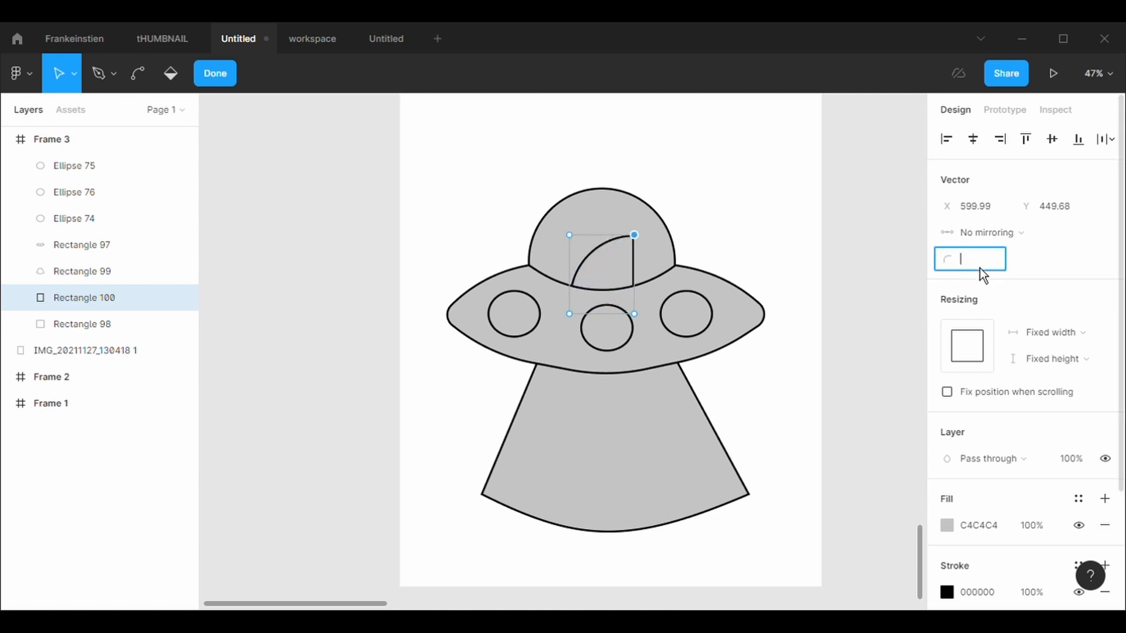
{"action": "left_click", "coordinate": [980, 268]}
{"action": "type", "text": "500"}
{"action": "key", "text": "Return"}
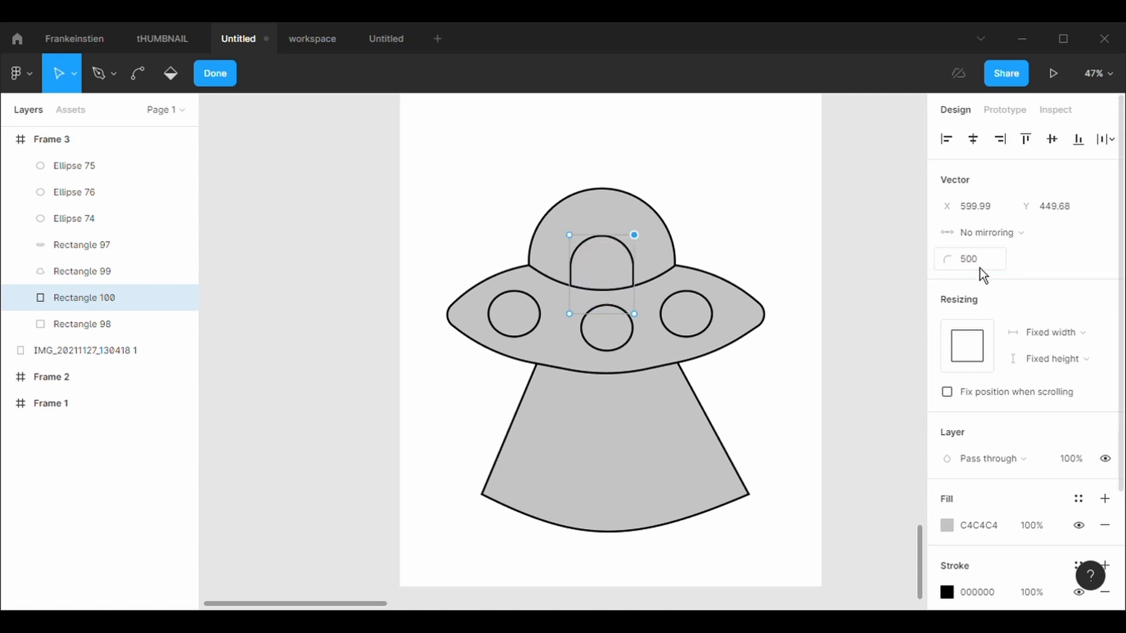
Taper the head shape toward its base, enlarge it to about 191 by 232, and re-centre it in the dome.
{"action": "left_click_drag", "start_coordinate": [571, 317], "coordinate": [661, 333]}
{"action": "key", "text": "Escape"}
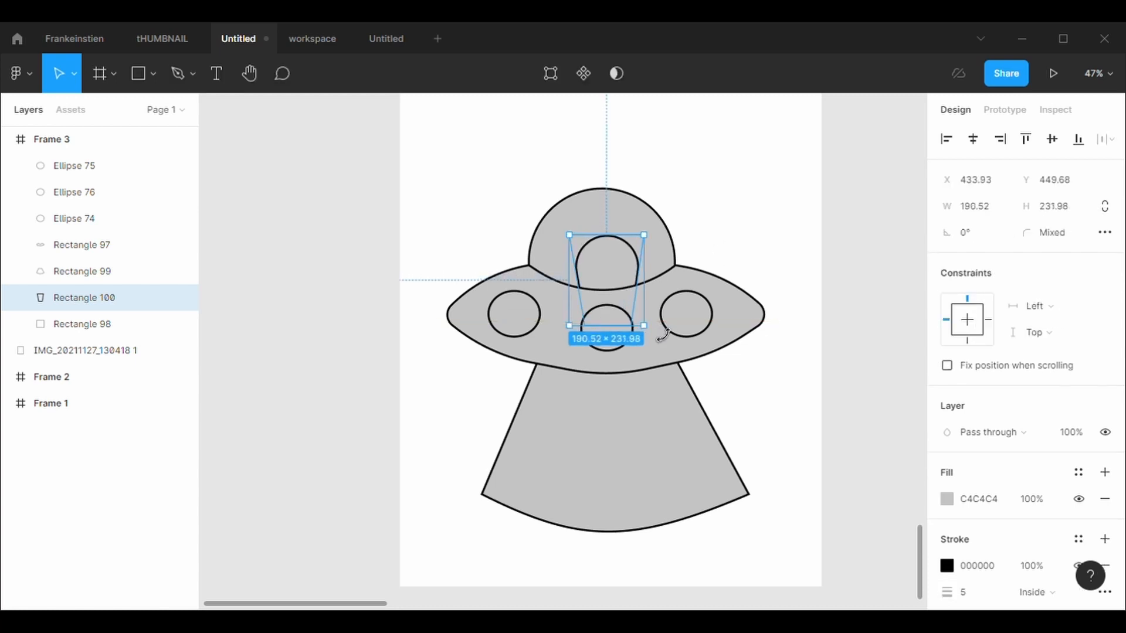
{"action": "left_click_drag", "start_coordinate": [608, 259], "coordinate": [607, 254]}
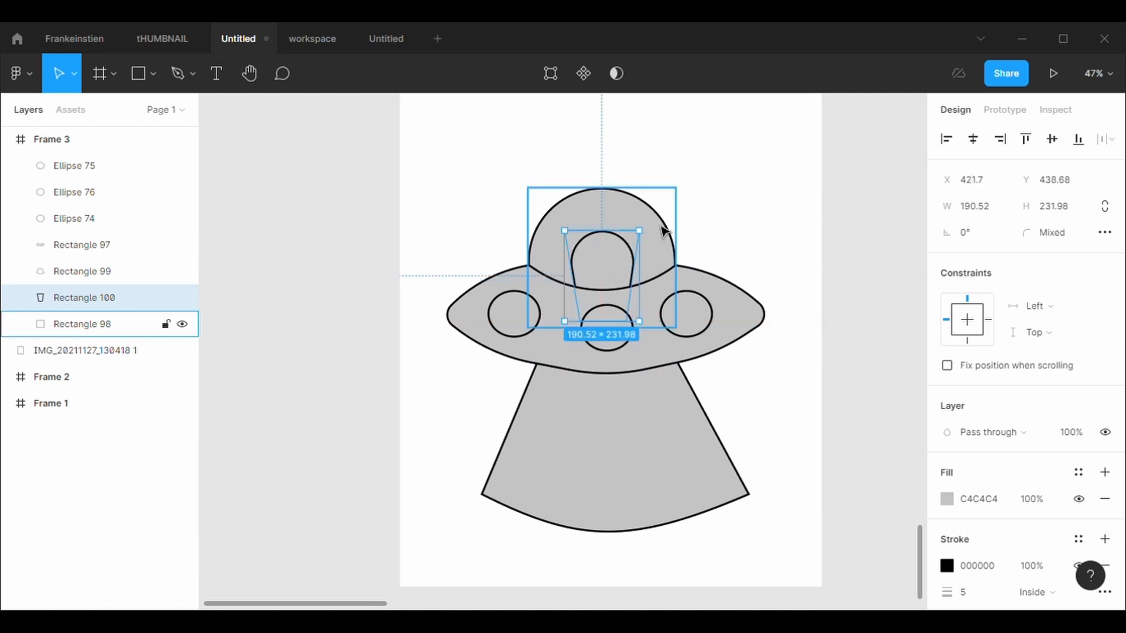
{"action": "left_click", "coordinate": [762, 149]}
Draw a rectangle about 44 by 34 in the left half of the head and give it a black stroke of 5.
{"action": "scroll", "coordinate": [761, 149], "scroll_direction": "up", "scroll_amount": 1}
{"action": "left_click", "coordinate": [154, 85]}
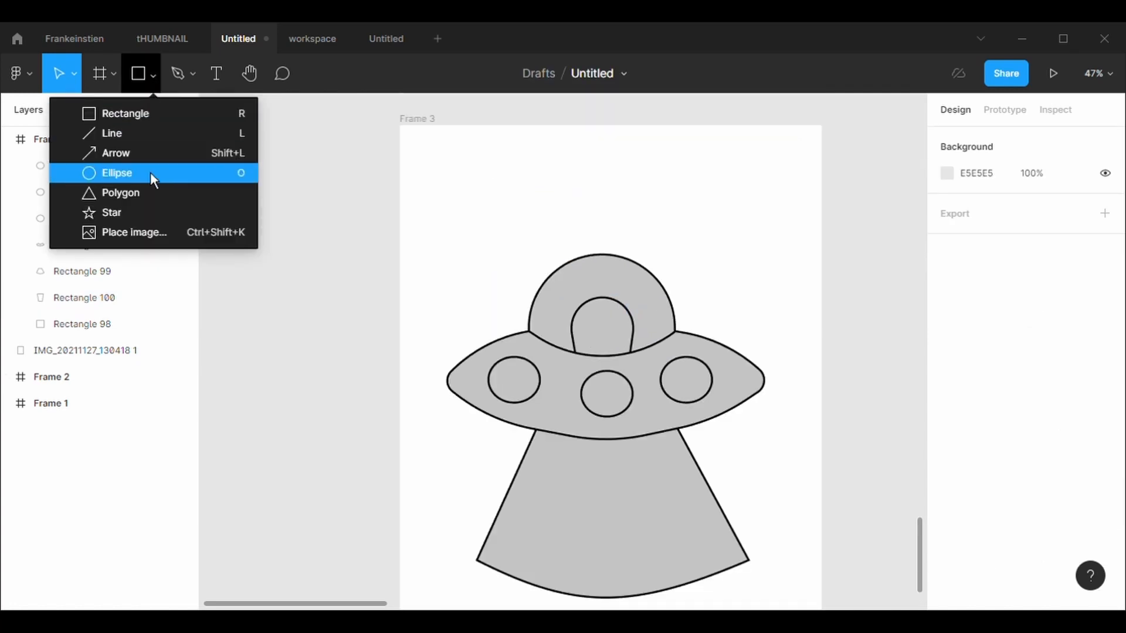
{"action": "left_click", "coordinate": [137, 118]}
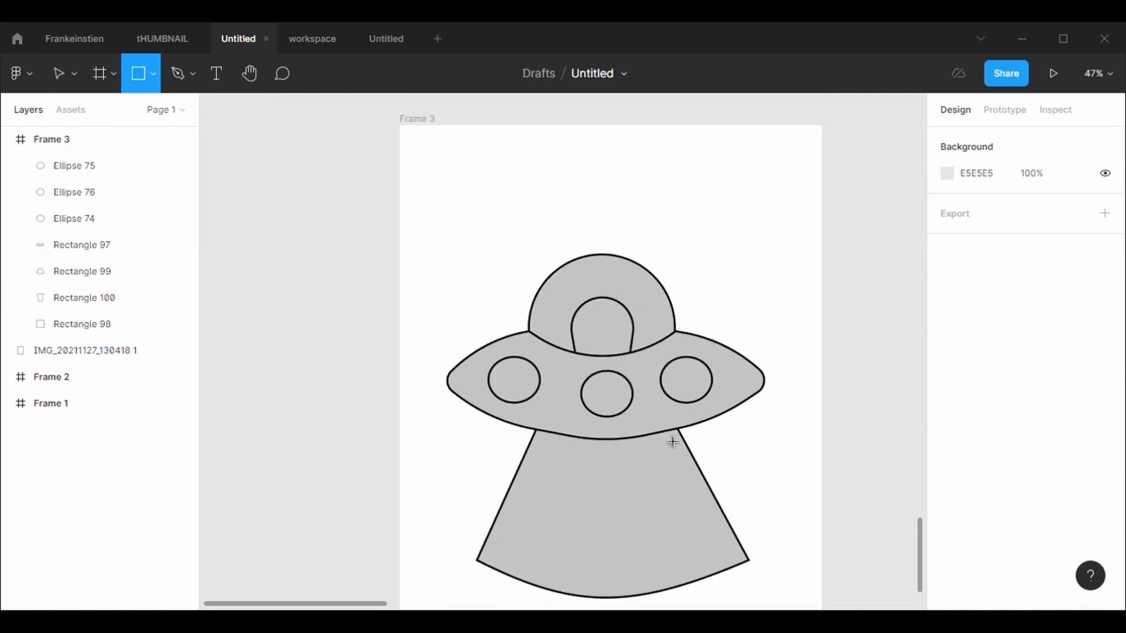
{"action": "scroll", "coordinate": [601, 337], "scroll_direction": "up", "scroll_amount": 10}
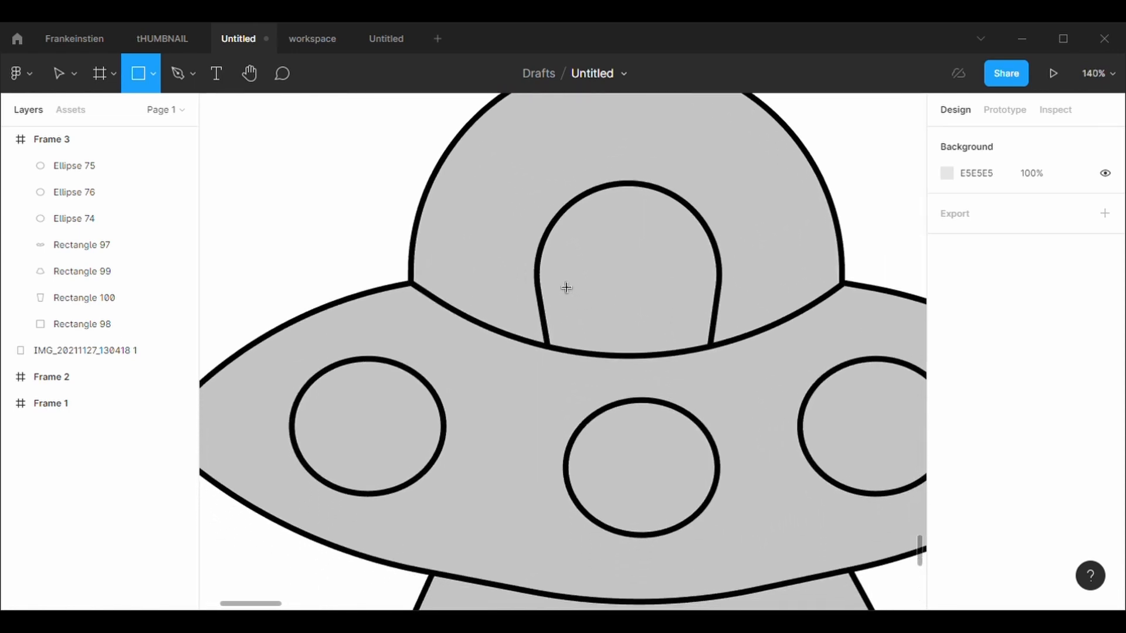
{"action": "left_click_drag", "start_coordinate": [554, 274], "coordinate": [605, 315]}
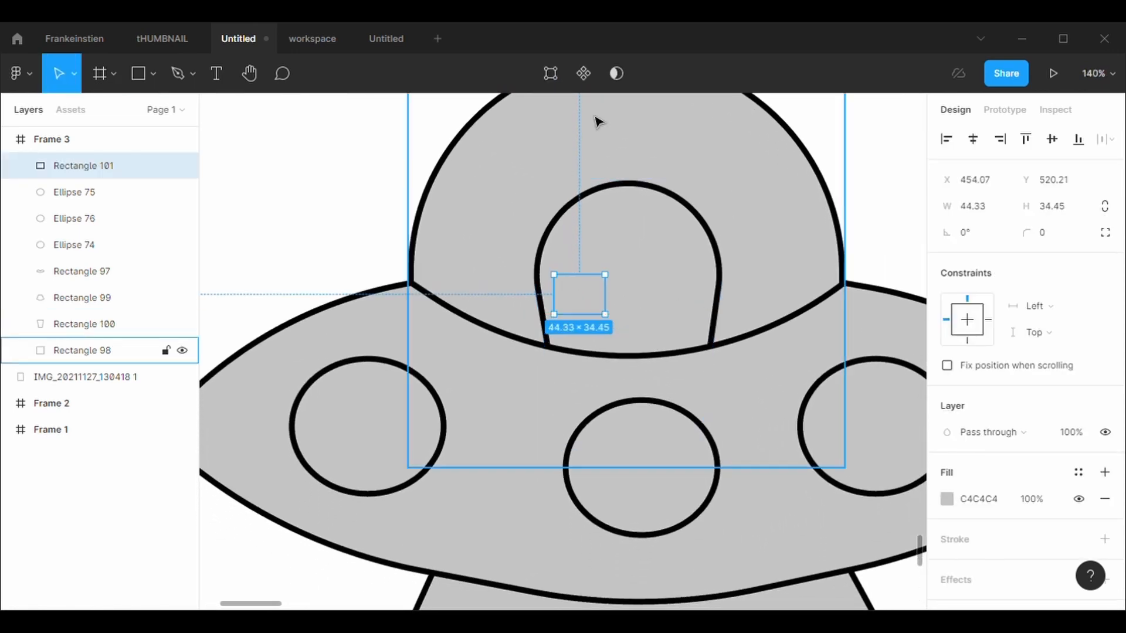
{"action": "key", "text": "Return"}
{"action": "left_click", "coordinate": [1104, 565]}
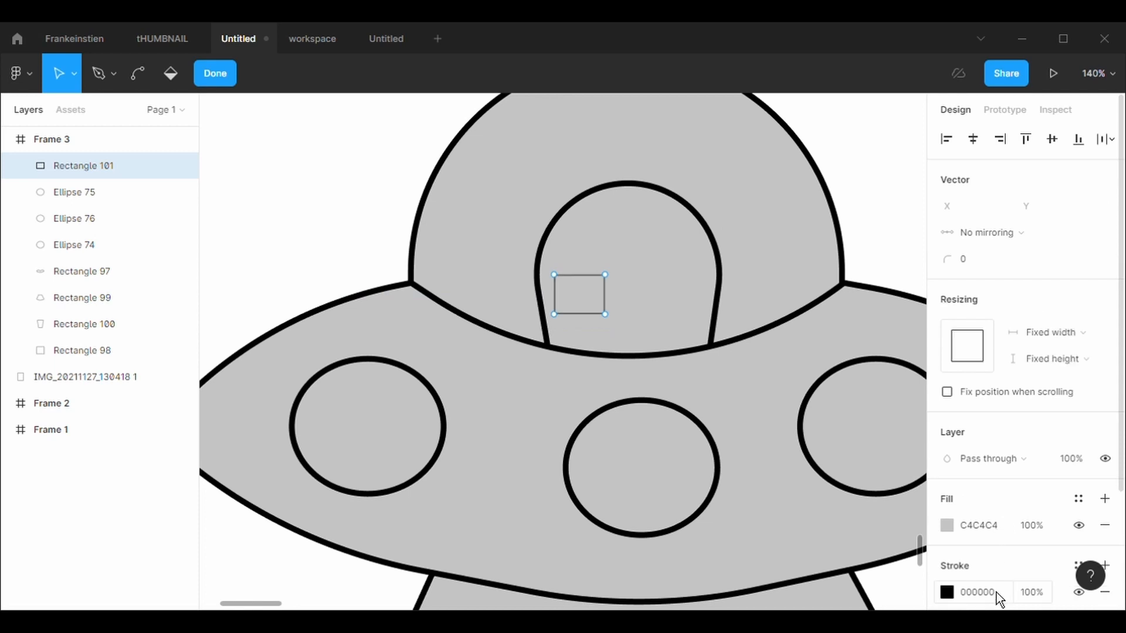
{"action": "scroll", "coordinate": [996, 589], "scroll_direction": "down", "scroll_amount": 2}
{"action": "left_click", "coordinate": [990, 527]}
{"action": "type", "text": "5"}
{"action": "key", "text": "Return"}
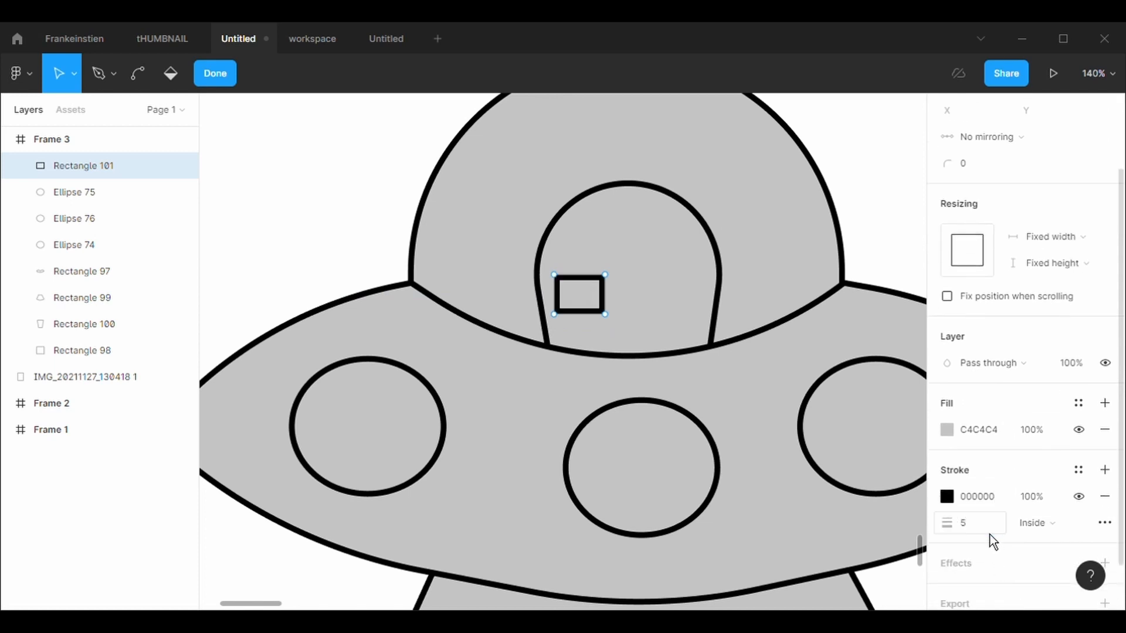
Round the small rectangle's upper-right and lower-left vertices to 500 to form a slanted eye, and enlarge it to about 52 by 41.
{"action": "left_click", "coordinate": [605, 275]}
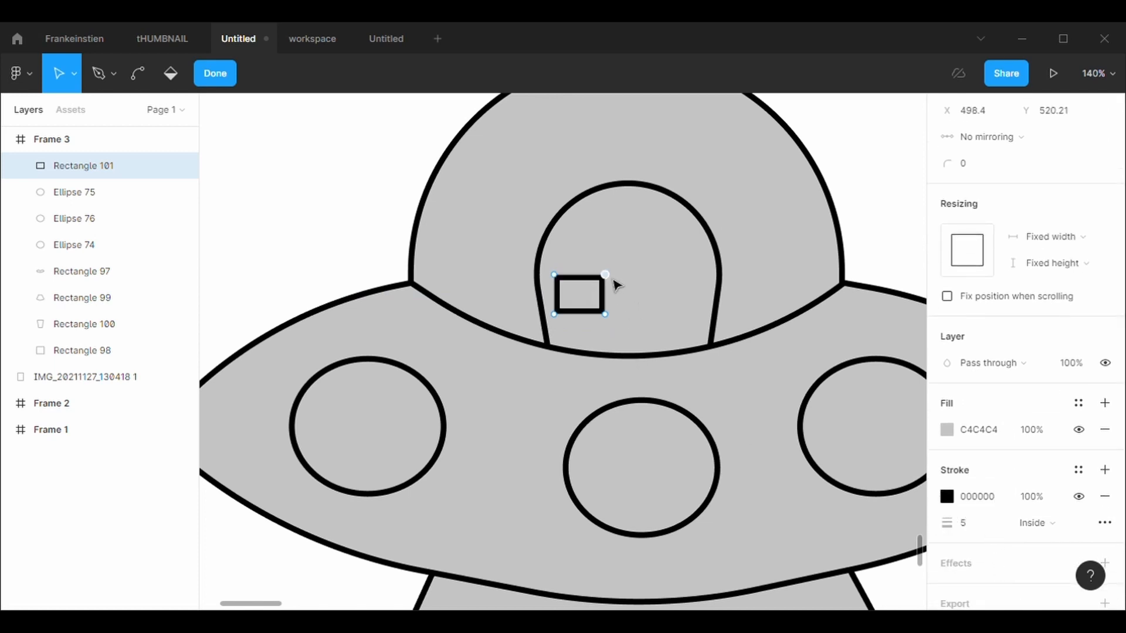
{"action": "left_click", "coordinate": [990, 174]}
{"action": "type", "text": "500"}
{"action": "key", "text": "Return"}
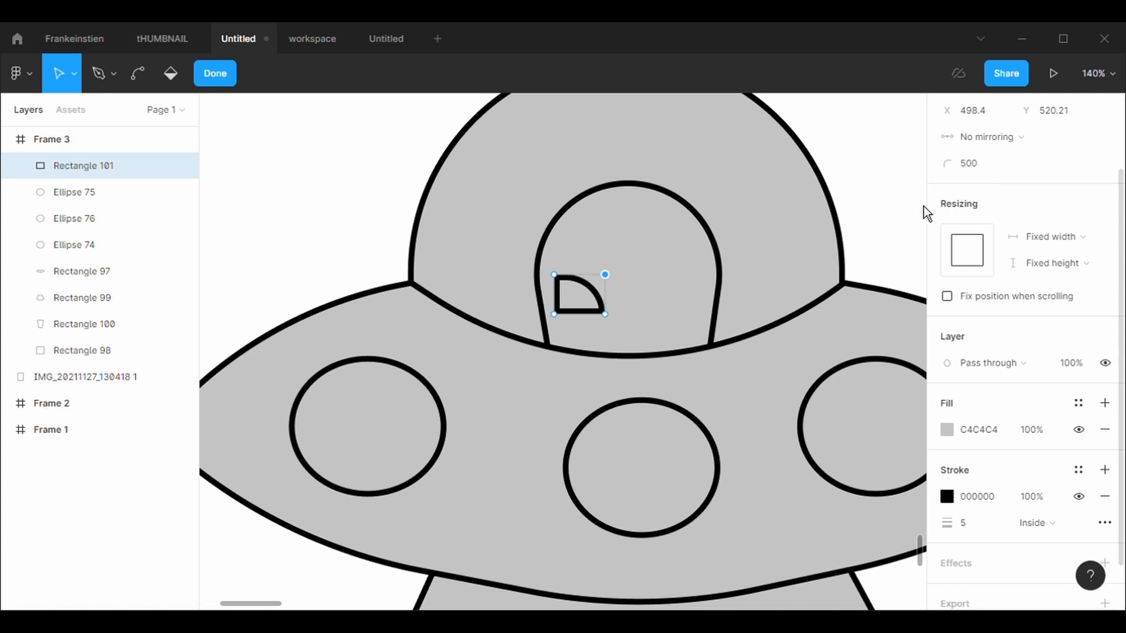
{"action": "left_click", "coordinate": [554, 315]}
{"action": "type", "text": "50"}
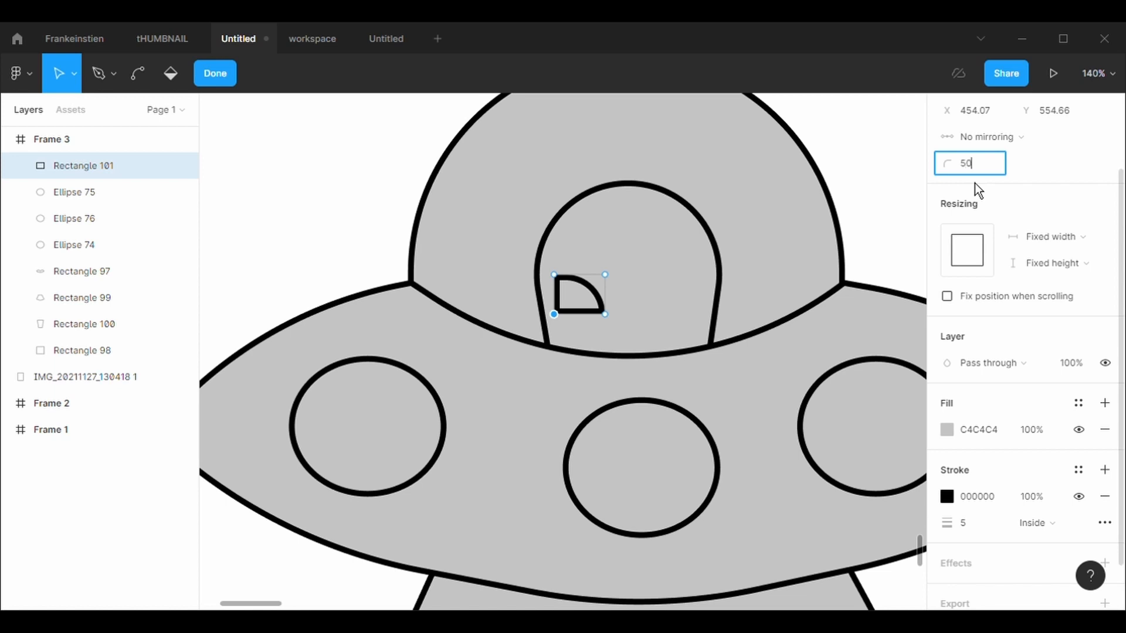
{"action": "type", "text": "0"}
{"action": "key", "text": "Return"}
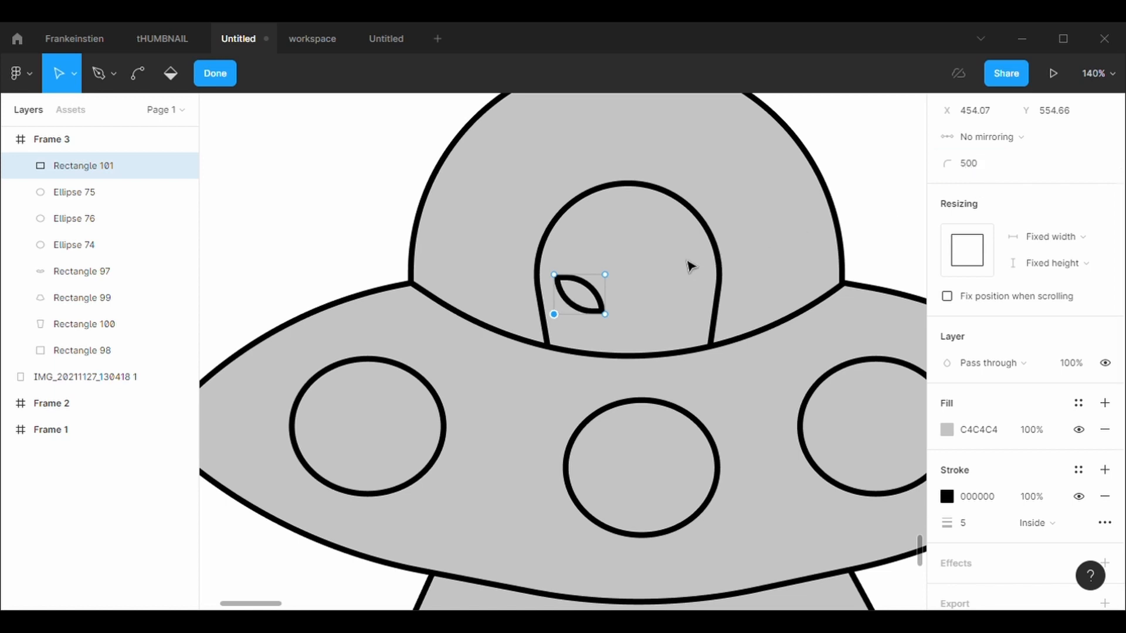
{"action": "key", "text": "Escape"}
{"action": "key", "text": "Escape"}
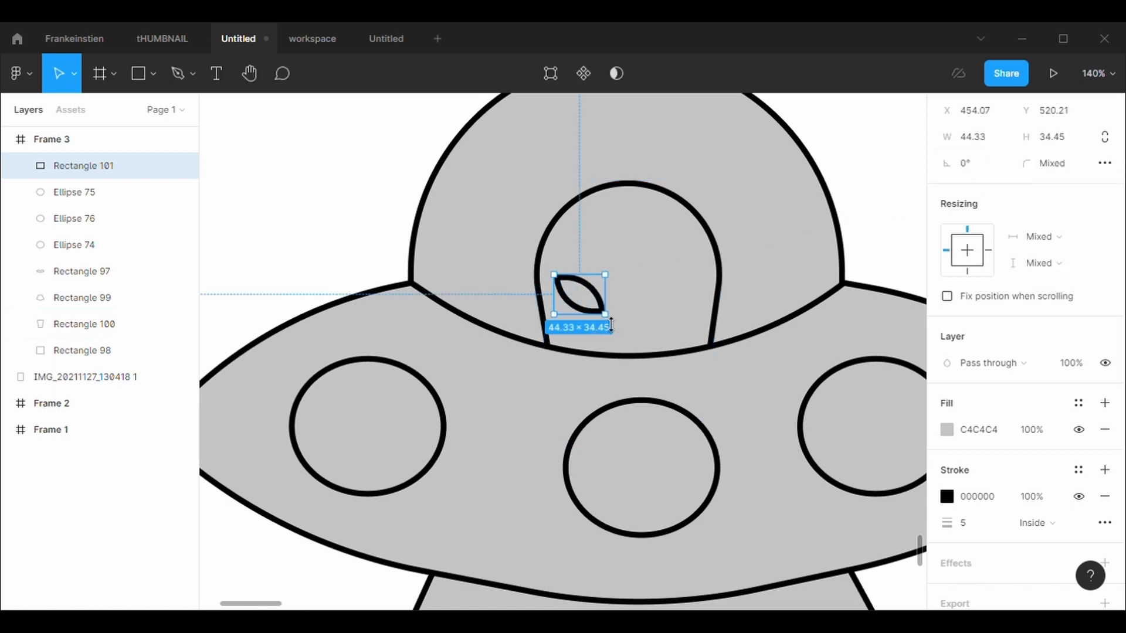
{"action": "left_click_drag", "start_coordinate": [619, 331], "coordinate": [601, 309]}
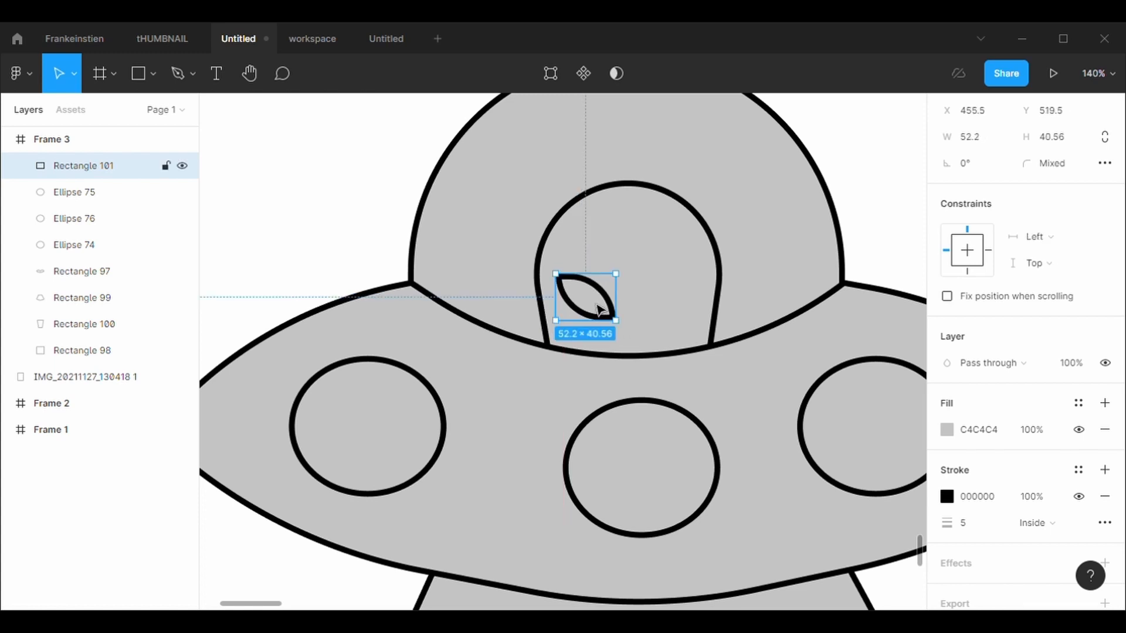
Paste a copy of the eye, shift it to the right side of the head, and flip it horizontally as the second eye.
{"action": "key", "text": "ctrl+v"}
{"action": "key", "text": "shift+Right"}
{"action": "key", "text": "shift+Right"}
{"action": "key", "text": "shift+Right"}
{"action": "key", "text": "shift+Right"}
{"action": "key", "text": "shift+Right"}
{"action": "key", "text": "shift+Right"}
{"action": "key", "text": "shift+Right"}
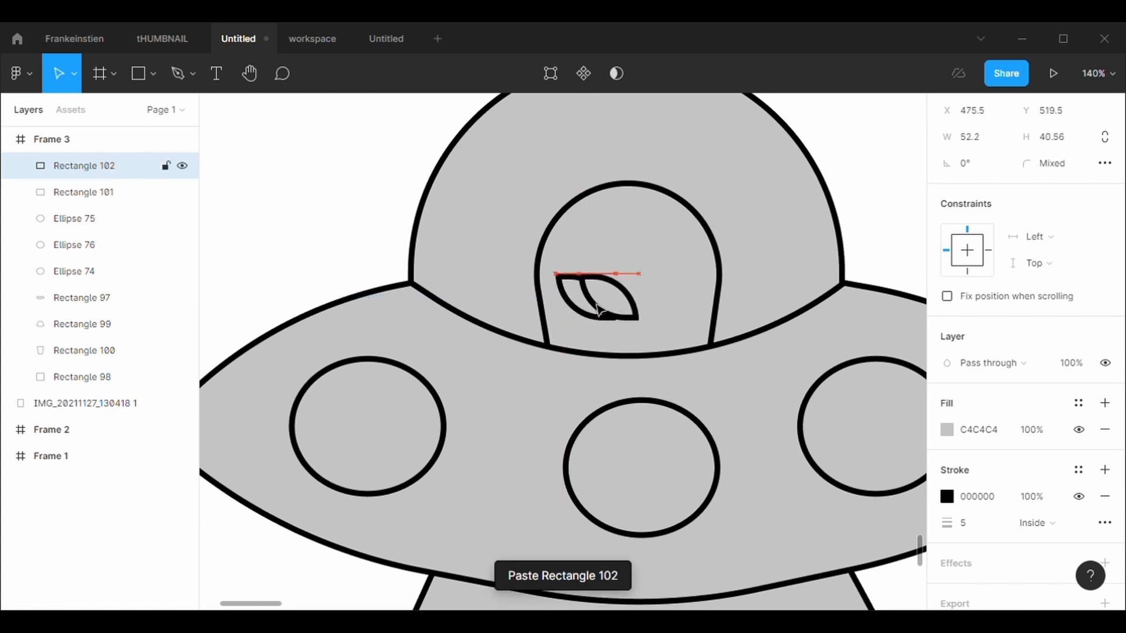
{"action": "key", "text": "shift+h"}
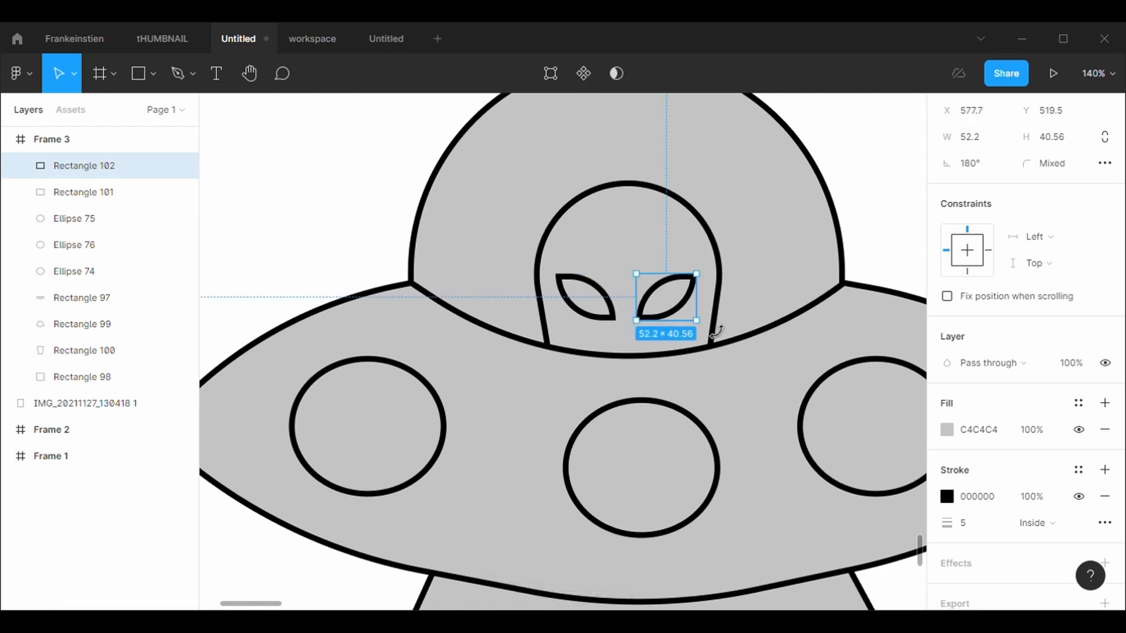
{"action": "key", "text": "shift+Right"}
{"action": "key", "text": "shift+Left"}
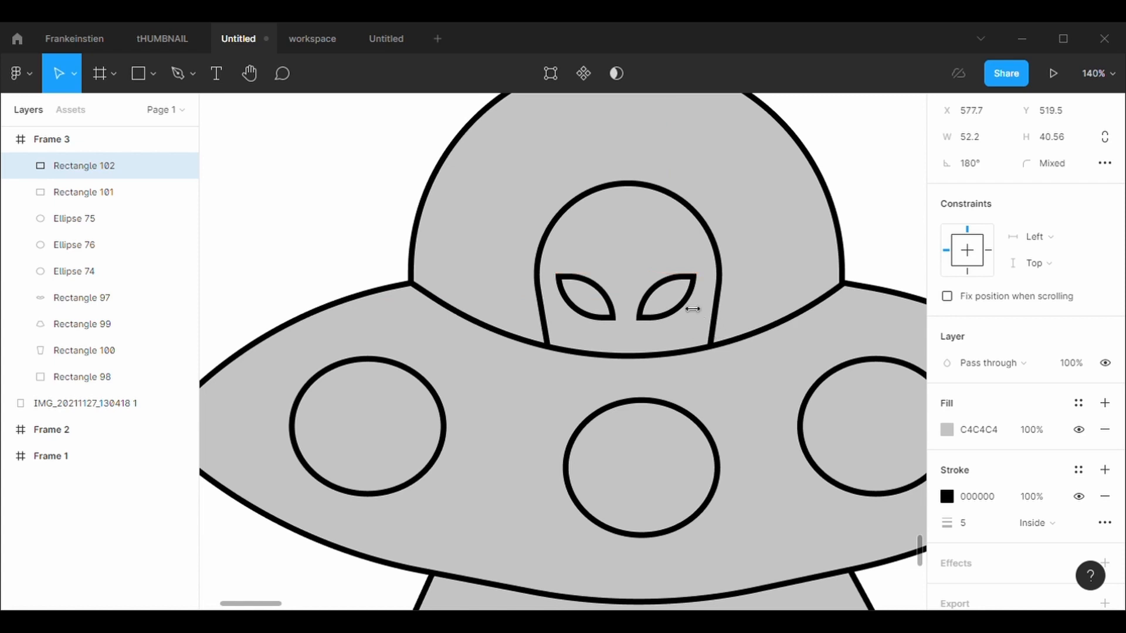
Draw a straight Pen line across the light beam from its lower-left corner to its lower-right corner.
{"action": "scroll", "coordinate": [855, 284], "scroll_direction": "down", "scroll_amount": 5}
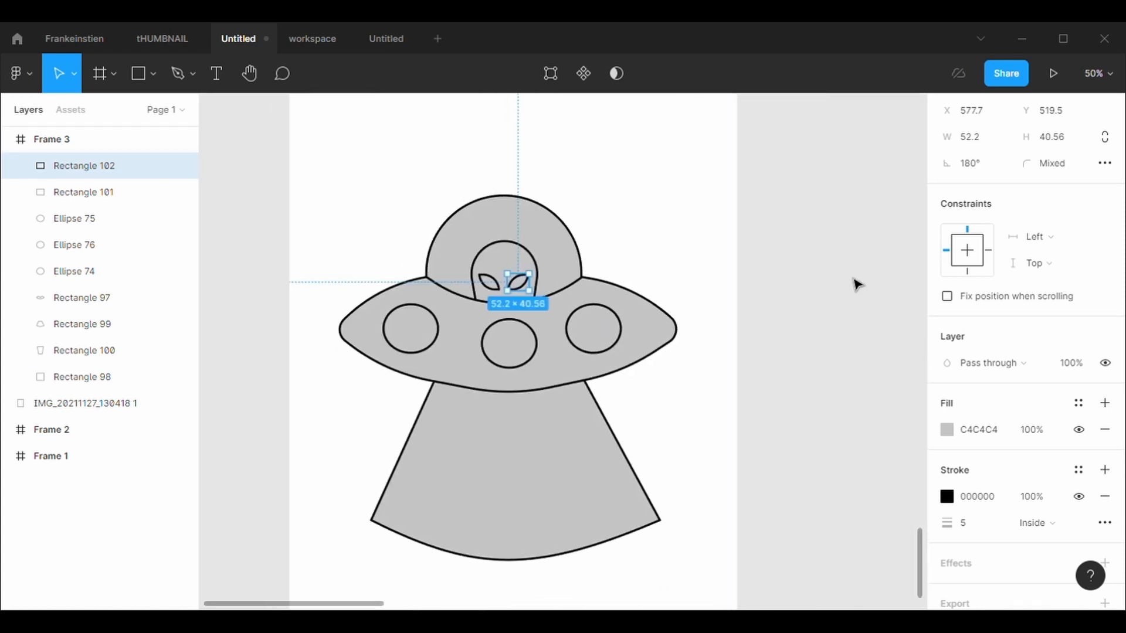
{"action": "scroll", "coordinate": [855, 284], "scroll_direction": "left", "scroll_amount": 1}
{"action": "scroll", "coordinate": [695, 269], "scroll_direction": "down", "scroll_amount": 1}
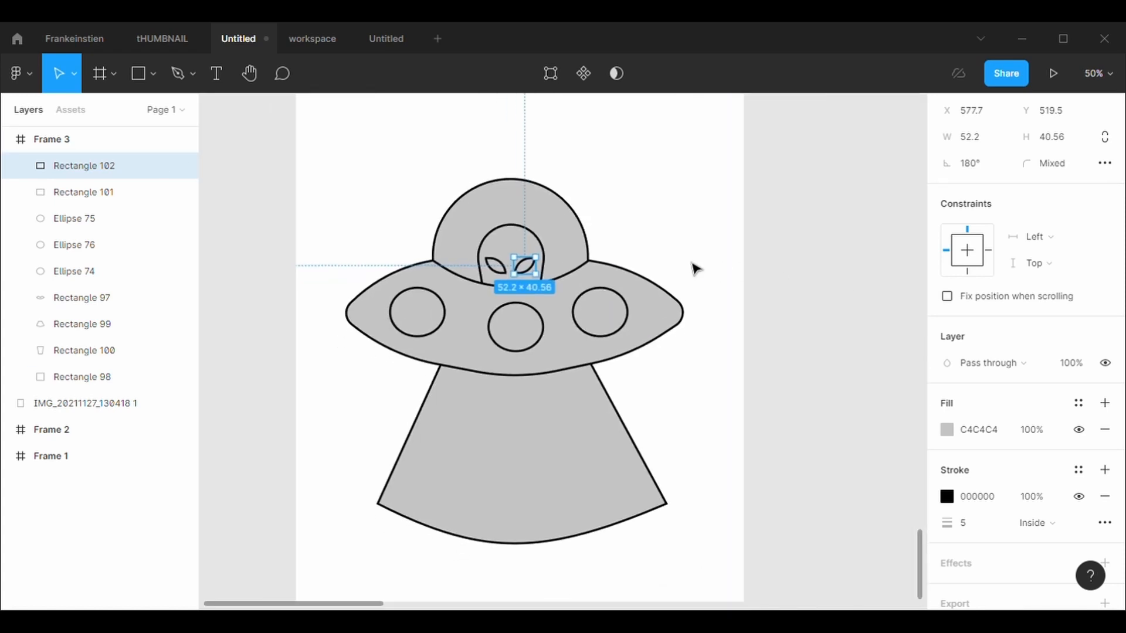
{"action": "scroll", "coordinate": [695, 269], "scroll_direction": "left", "scroll_amount": 1}
{"action": "scroll", "coordinate": [695, 269], "scroll_direction": "down", "scroll_amount": 2}
{"action": "left_click", "coordinate": [184, 88]}
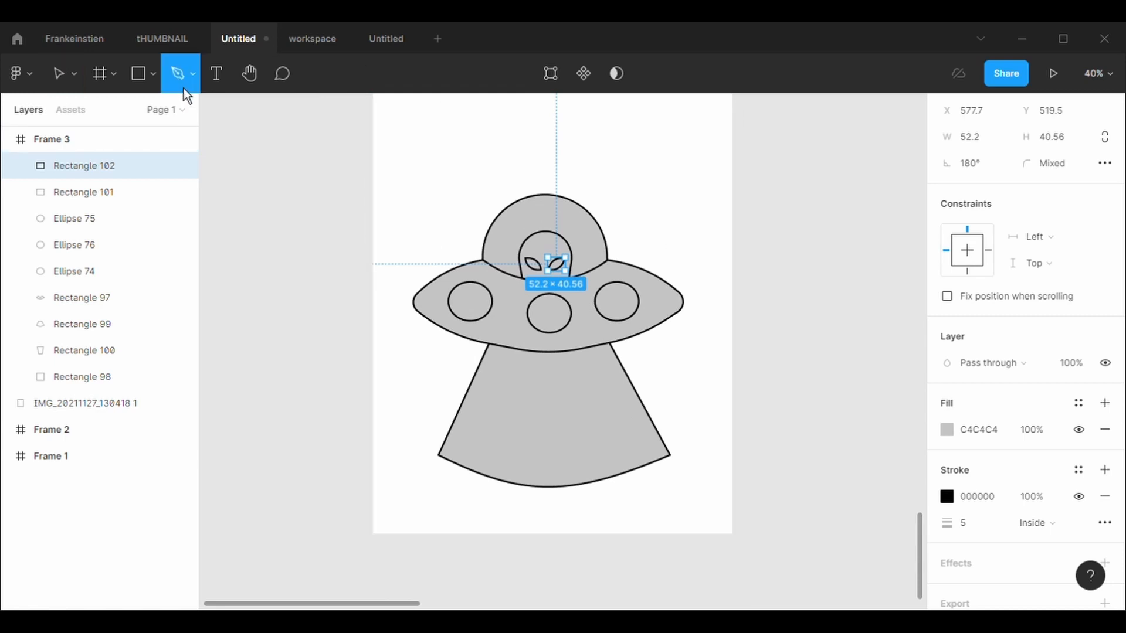
{"action": "scroll", "coordinate": [450, 465], "scroll_direction": "up", "scroll_amount": 3}
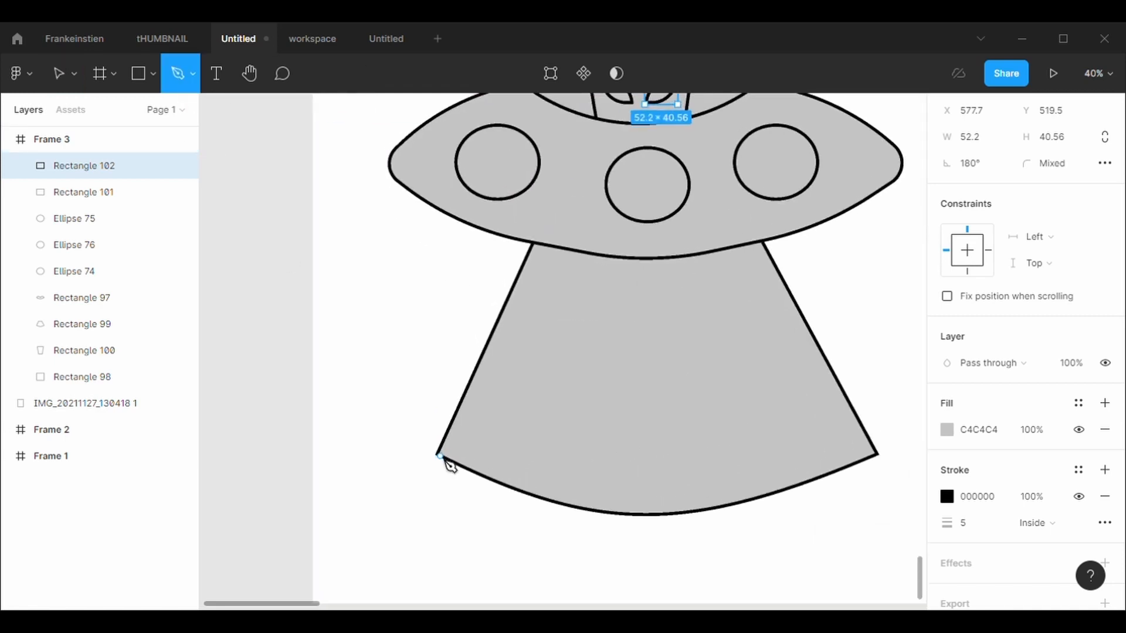
{"action": "scroll", "coordinate": [450, 465], "scroll_direction": "up", "scroll_amount": 2}
{"action": "scroll", "coordinate": [450, 465], "scroll_direction": "right", "scroll_amount": 3}
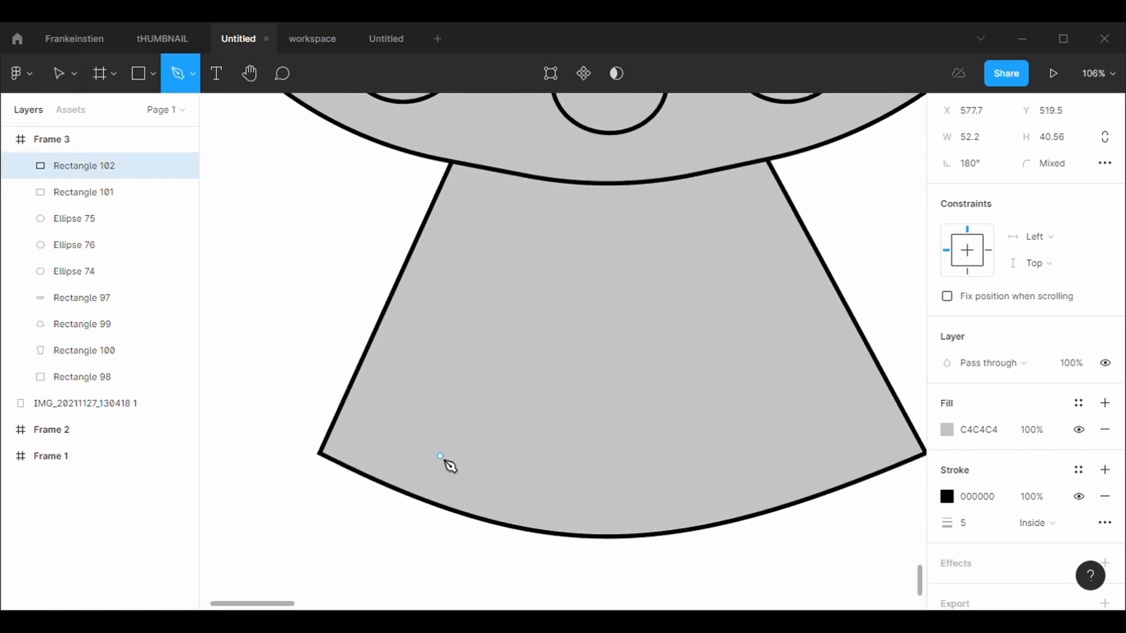
{"action": "left_click", "coordinate": [297, 455]}
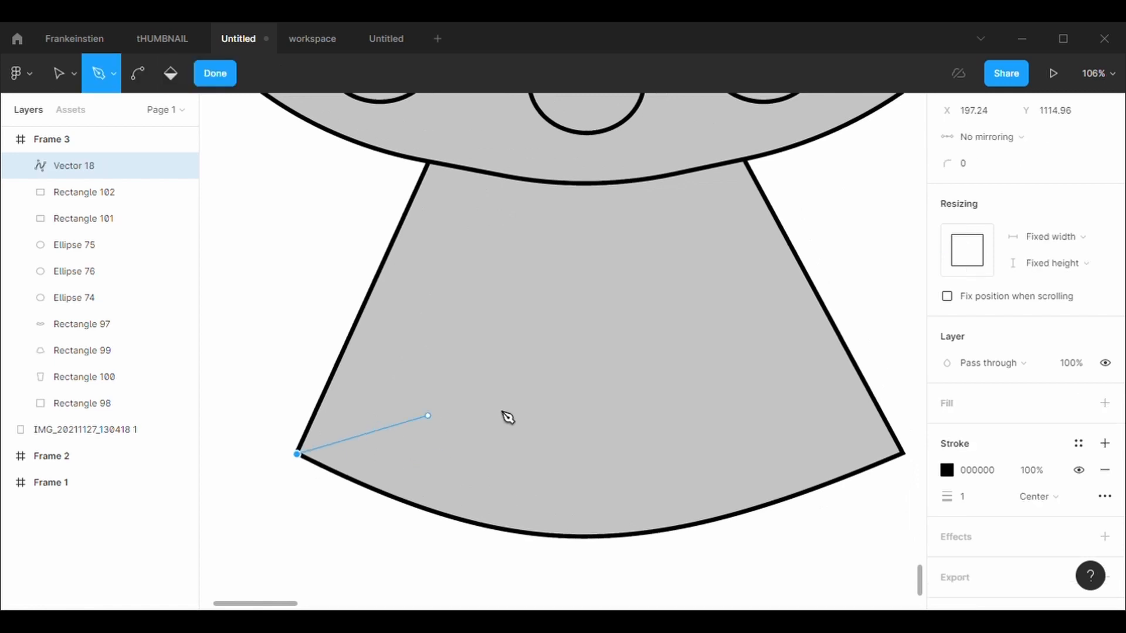
{"action": "left_click", "coordinate": [903, 455]}
Set the line's stroke to 5, end the path, and bend the line upward into an arc.
{"action": "key", "text": "BackSpace"}
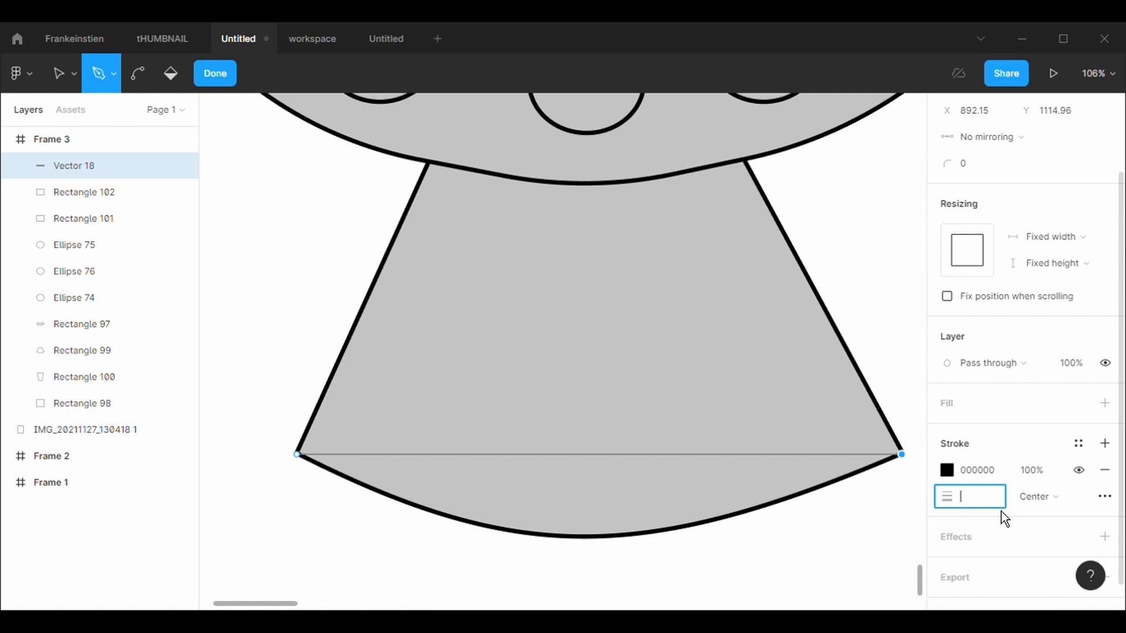
{"action": "type", "text": "5"}
{"action": "key", "text": "Return"}
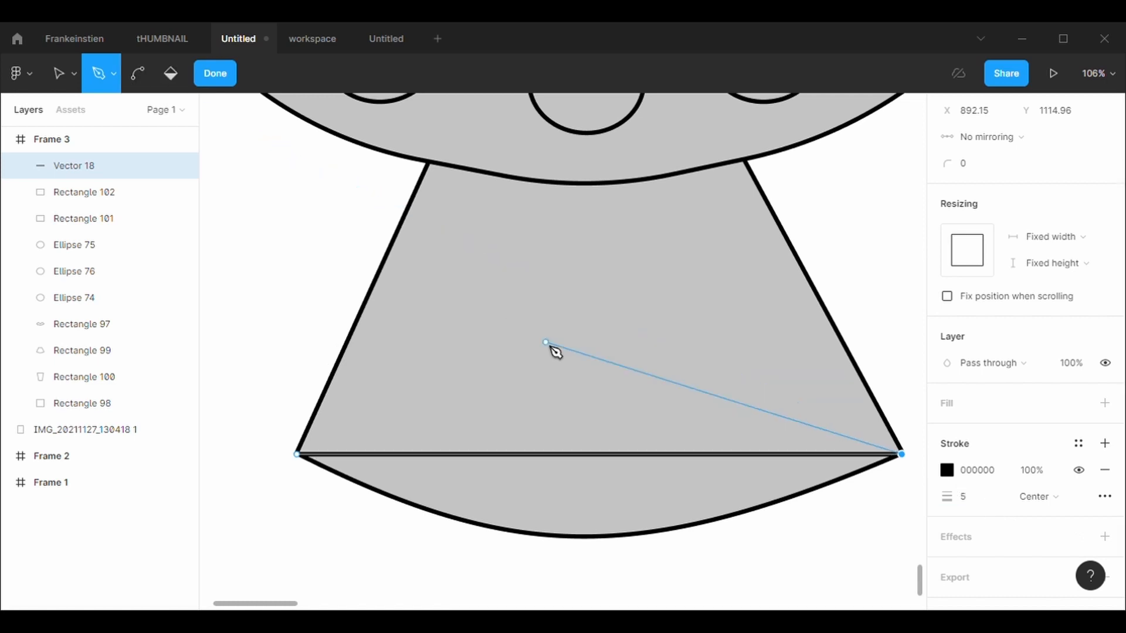
{"action": "key", "text": "Escape"}
{"action": "left_click", "coordinate": [140, 88]}
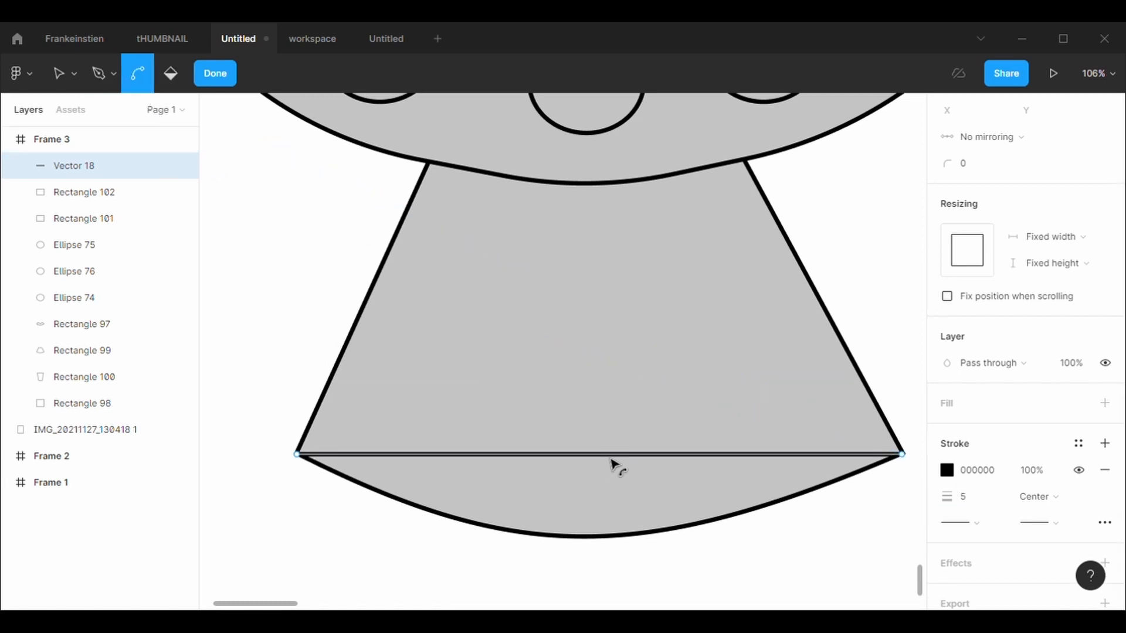
{"action": "left_click_drag", "start_coordinate": [615, 455], "coordinate": [599, 389]}
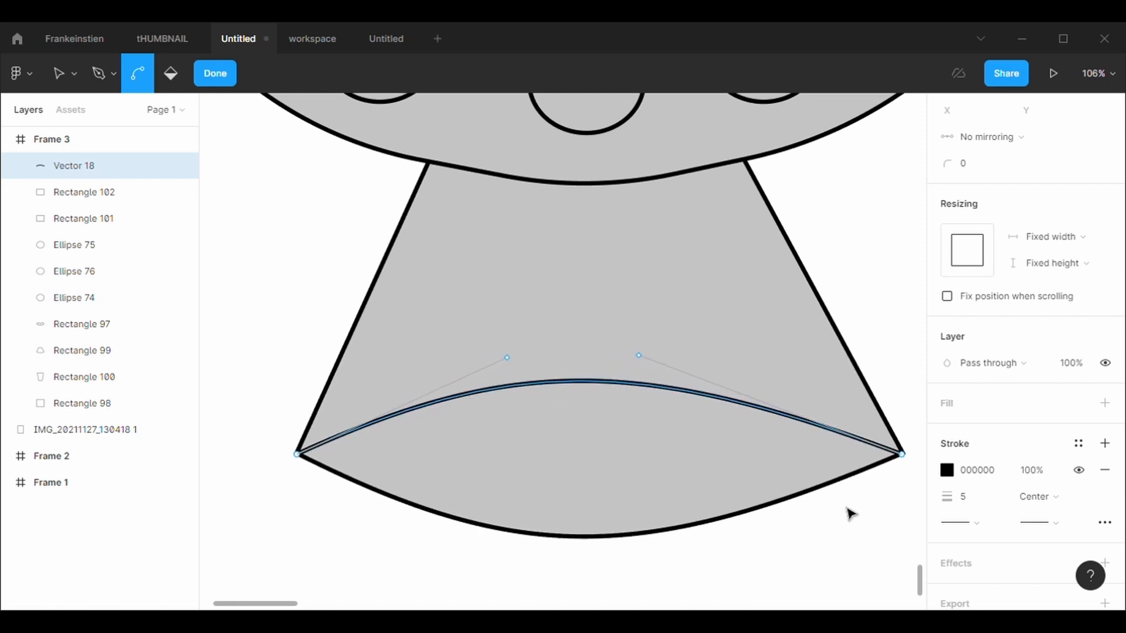
Change the curved line's stroke style to Dash with a dash length of 10, and finish editing the path.
{"action": "left_click", "coordinate": [987, 526]}
{"action": "left_click", "coordinate": [866, 561]}
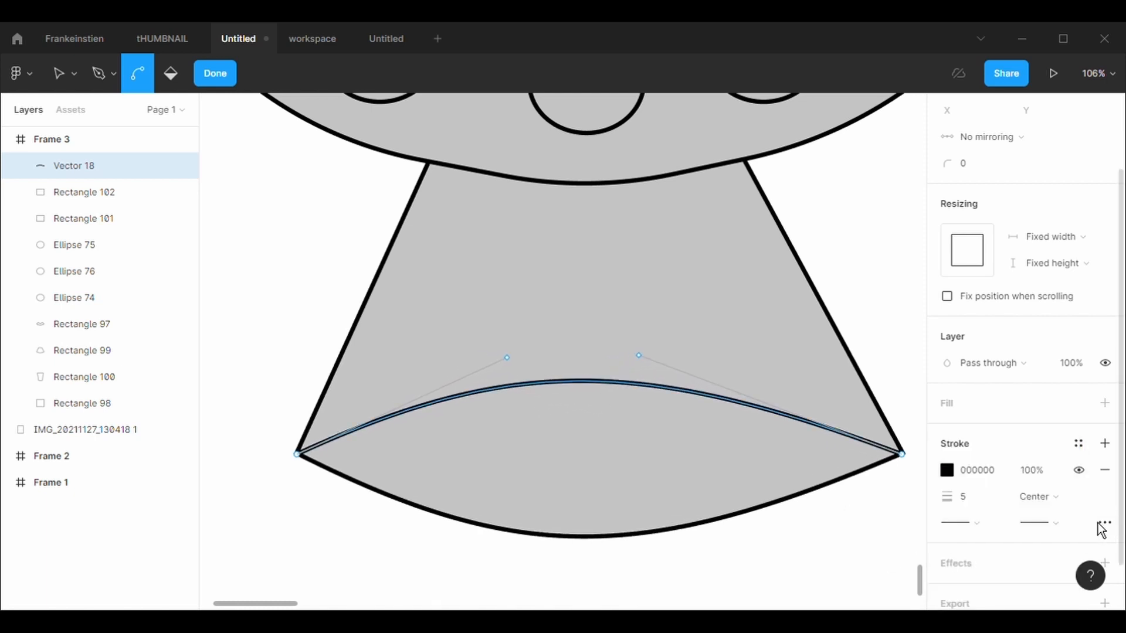
{"action": "left_click", "coordinate": [1089, 453]}
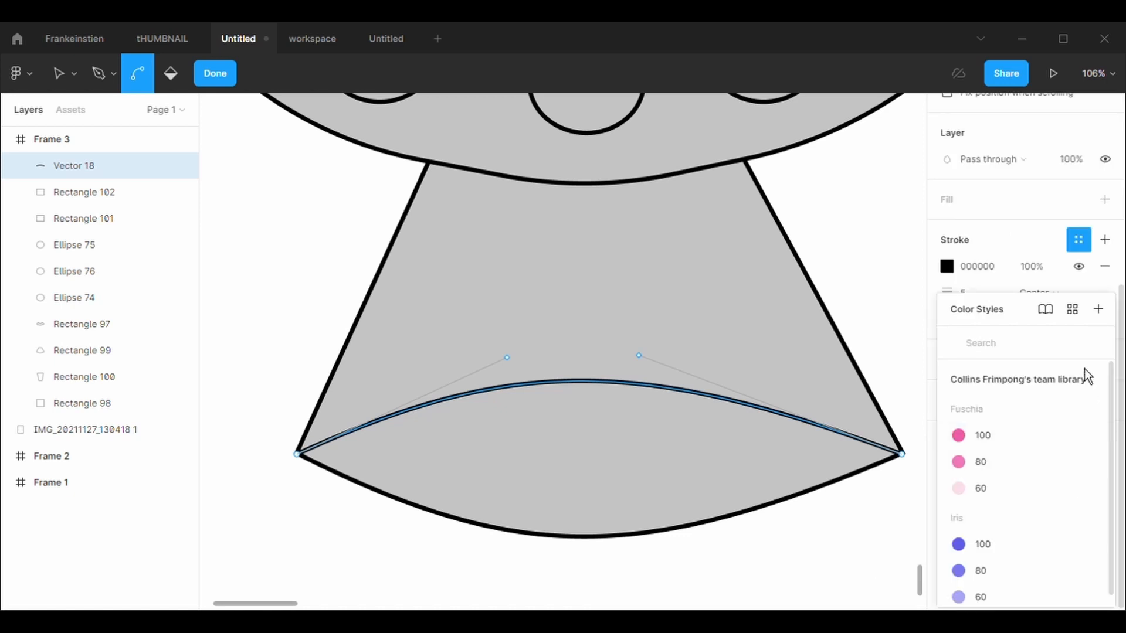
{"action": "left_click", "coordinate": [1037, 248]}
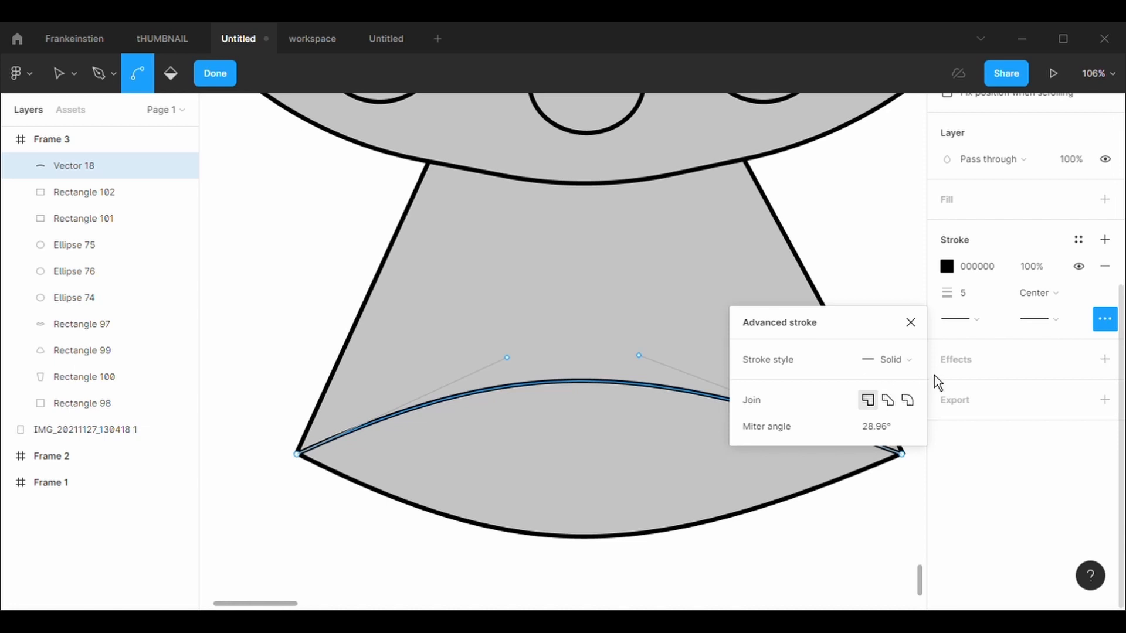
{"action": "left_click", "coordinate": [903, 360]}
{"action": "left_click", "coordinate": [917, 384]}
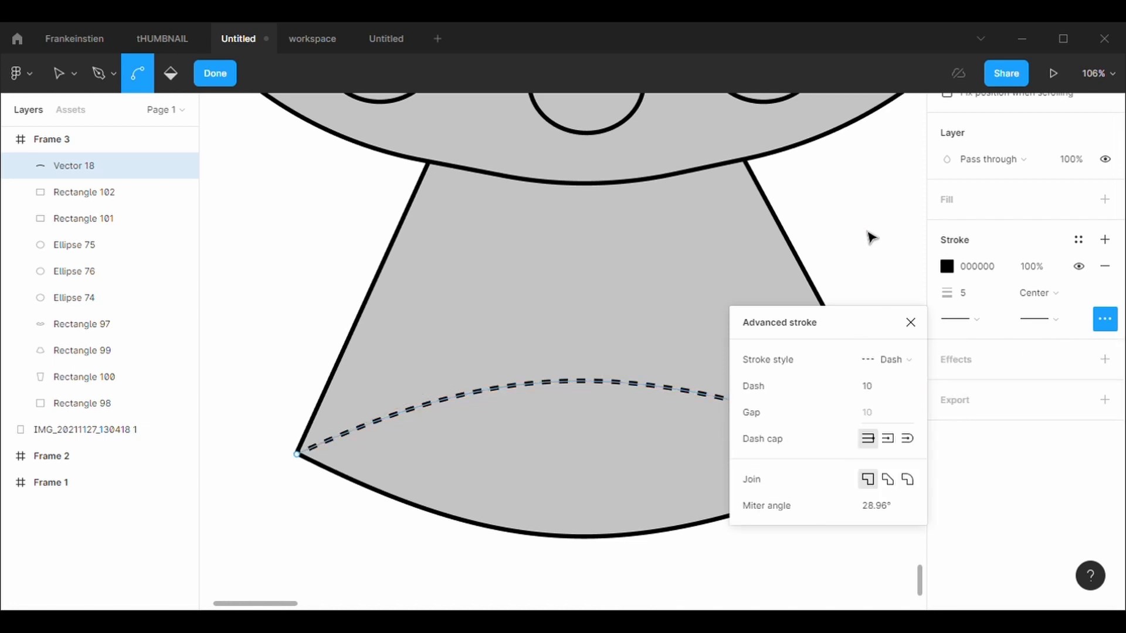
{"action": "key", "text": "Escape"}
{"action": "key", "text": "Escape"}
{"action": "scroll", "coordinate": [868, 237], "scroll_direction": "down", "scroll_amount": 5}
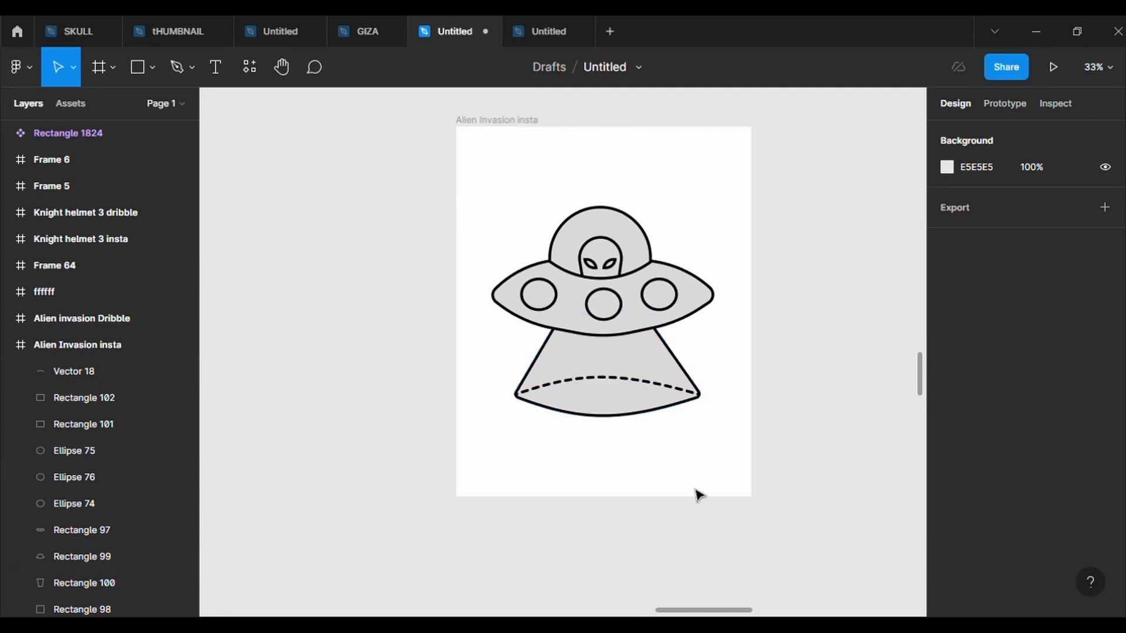
Set the layer opacity of the light beam and its dashed arc to 60%.
{"action": "left_click_drag", "start_coordinate": [702, 466], "coordinate": [530, 377]}
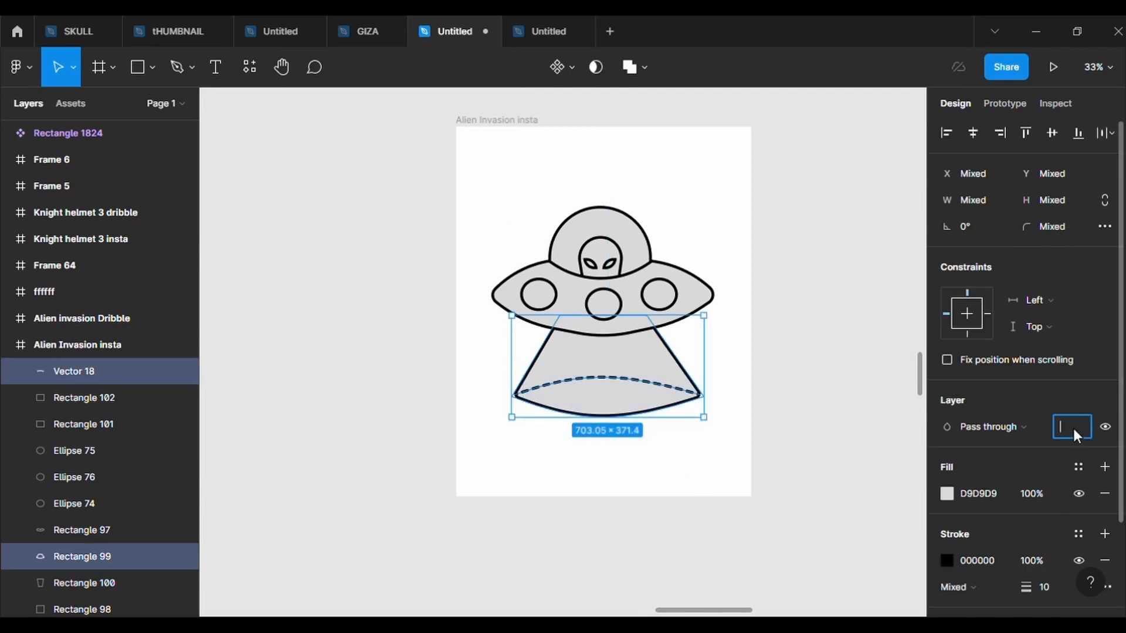
{"action": "type", "text": "60"}
{"action": "key", "text": "Return"}
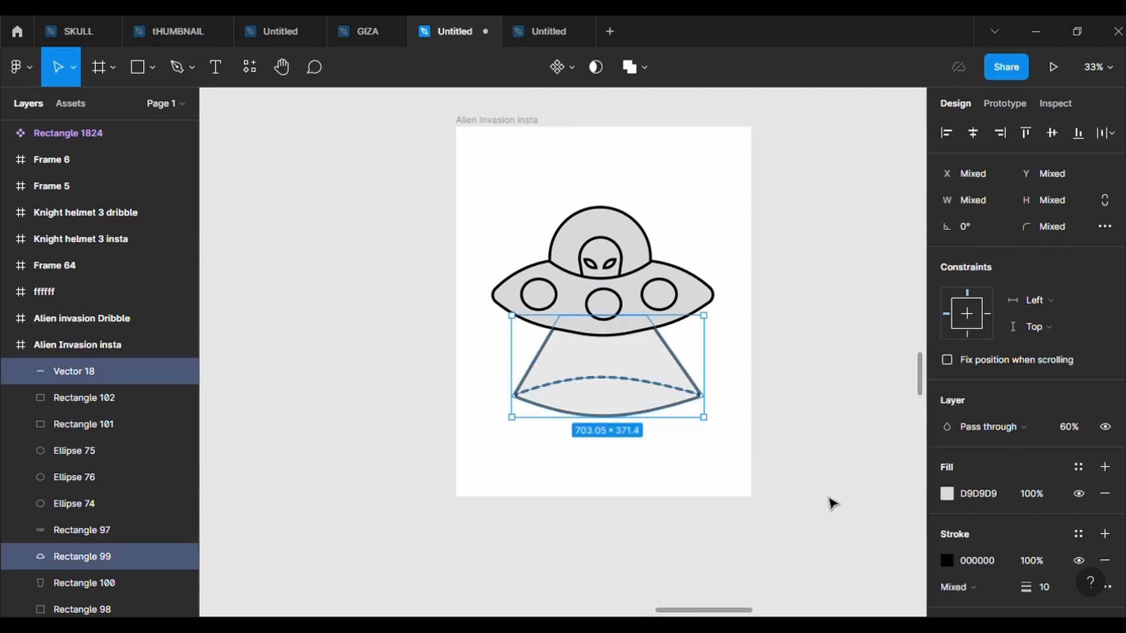
{"action": "left_click", "coordinate": [665, 472]}
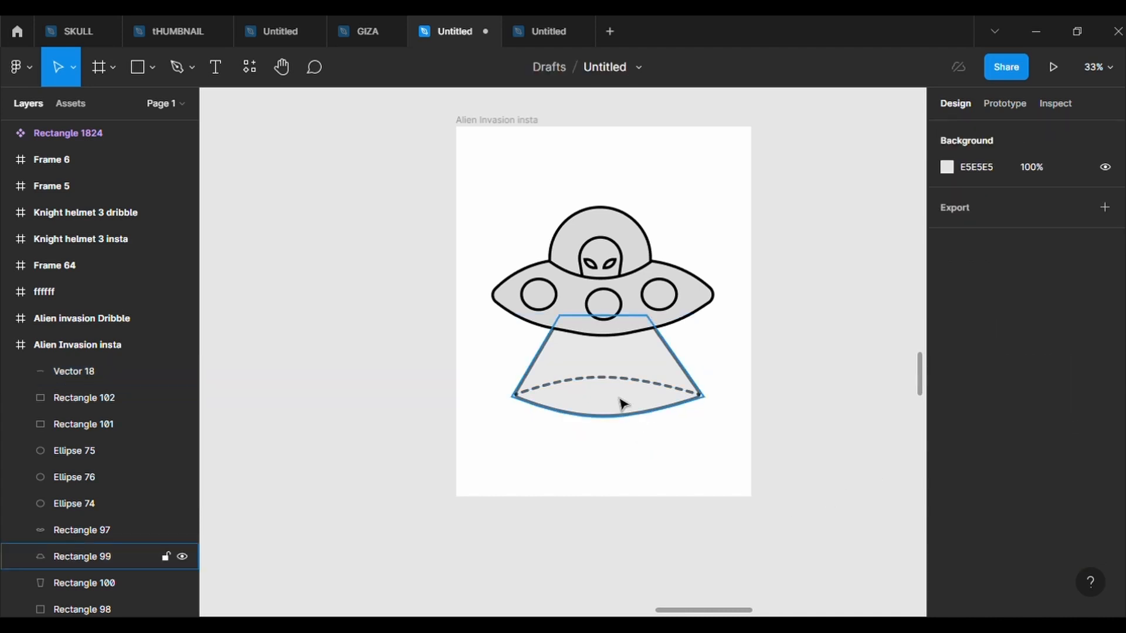
Draw a wide ellipse about 1340 by 818 across the lower half of the Alien Invasion insta frame.
{"action": "left_click", "coordinate": [147, 75]}
{"action": "left_click", "coordinate": [139, 167]}
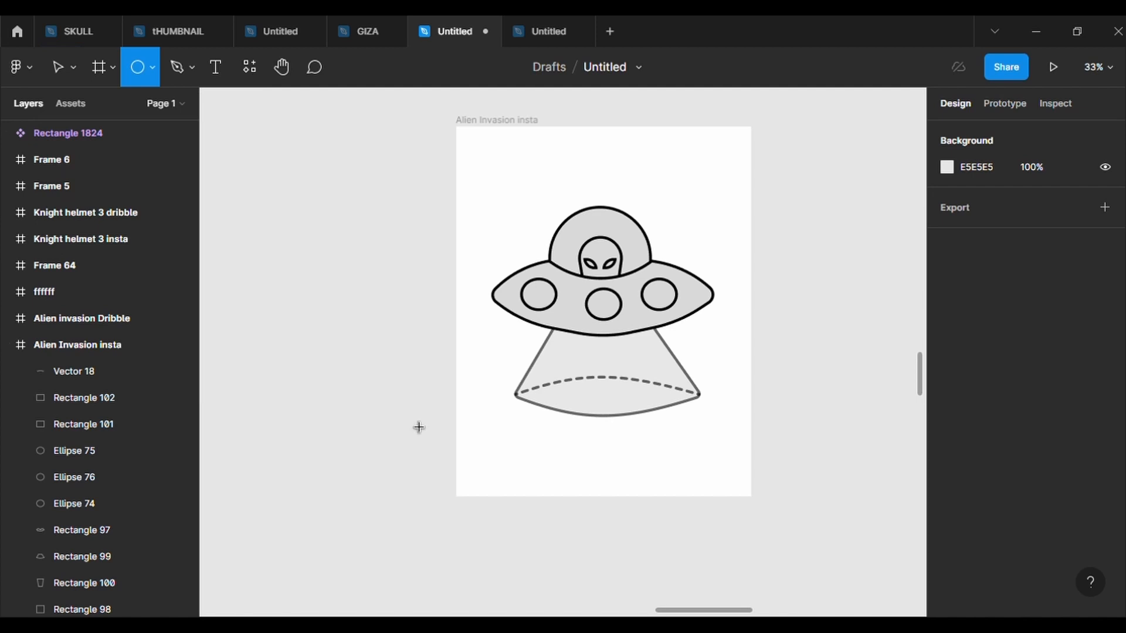
{"action": "mouse_move", "coordinate": [419, 363]}
{"action": "left_mouse_down"}
{"action": "mouse_move", "coordinate": [635, 533]}
{"action": "mouse_move", "coordinate": [806, 592]}
{"action": "mouse_move", "coordinate": [785, 587]}
{"action": "left_mouse_up"}
{"action": "left_click", "coordinate": [704, 582]}
{"action": "left_click_drag", "start_coordinate": [696, 545], "coordinate": [672, 496]}
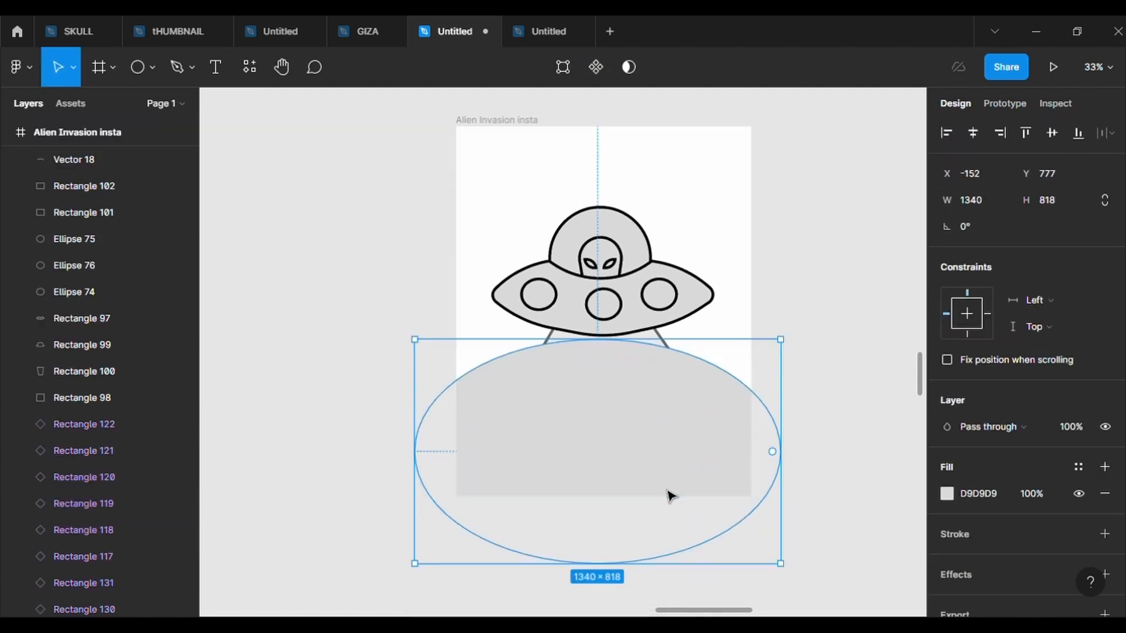
Send the wide ellipse to the back and shift it down to about Y 844 as the ground.
{"action": "right_click", "coordinate": [671, 497]}
{"action": "left_click", "coordinate": [754, 280]}
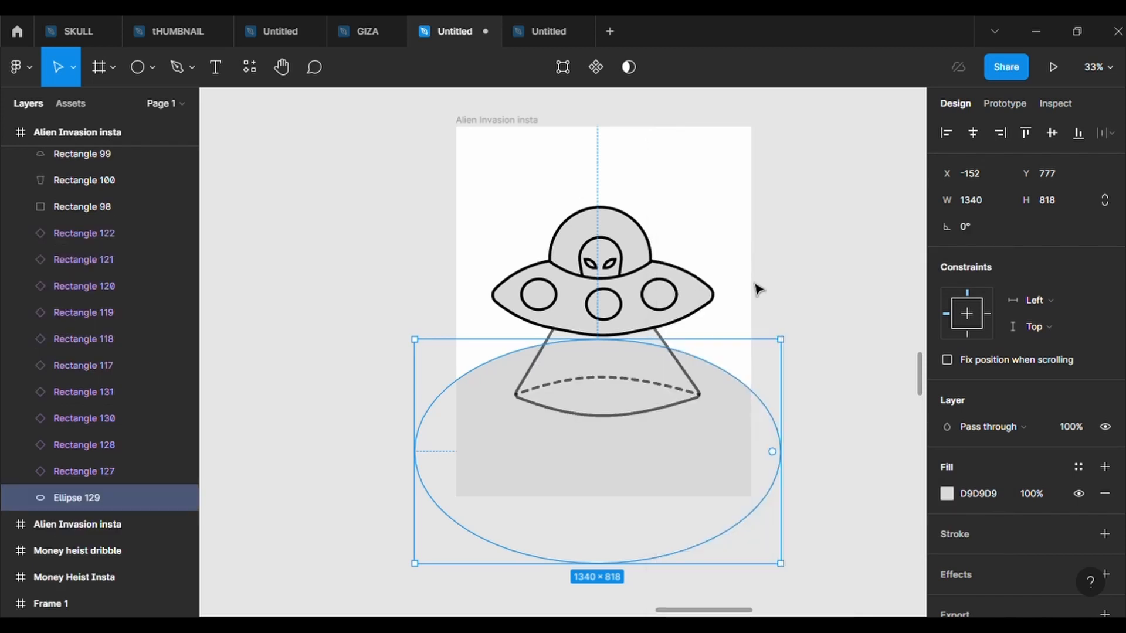
{"action": "mouse_move", "coordinate": [643, 445]}
{"action": "left_mouse_down"}
{"action": "mouse_move", "coordinate": [643, 477]}
{"action": "mouse_move", "coordinate": [647, 465]}
{"action": "left_mouse_up"}
{"action": "left_click", "coordinate": [816, 440]}
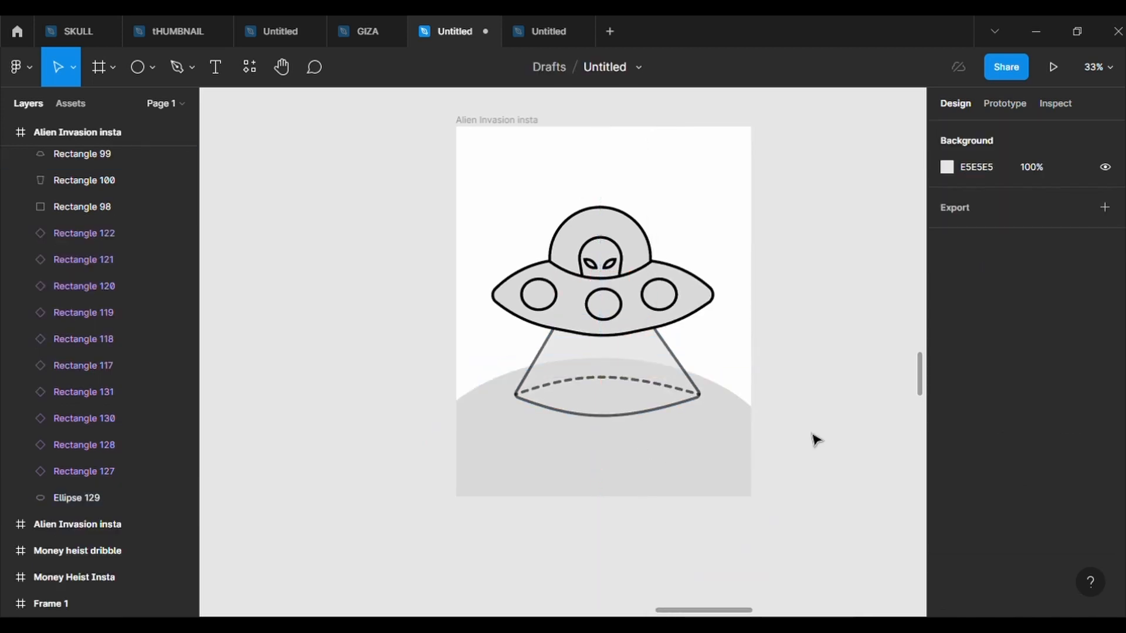
Add a black stroke of width 5 to the ground ellipse.
{"action": "left_click", "coordinate": [746, 447]}
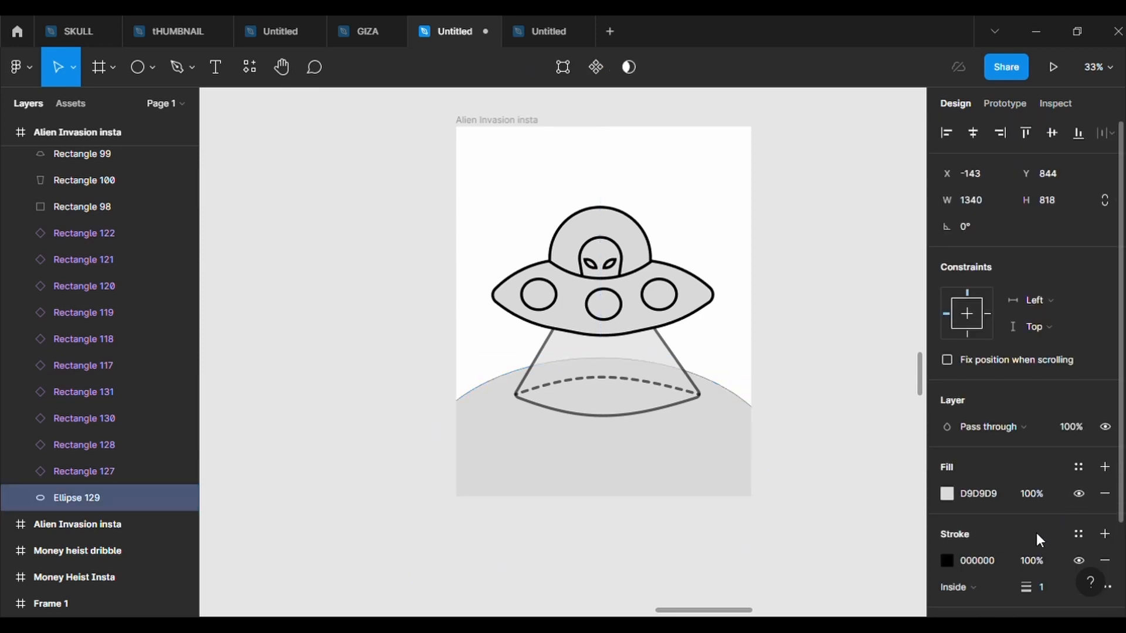
{"action": "left_click", "coordinate": [1047, 584]}
{"action": "type", "text": "6"}
{"action": "key", "text": "Return"}
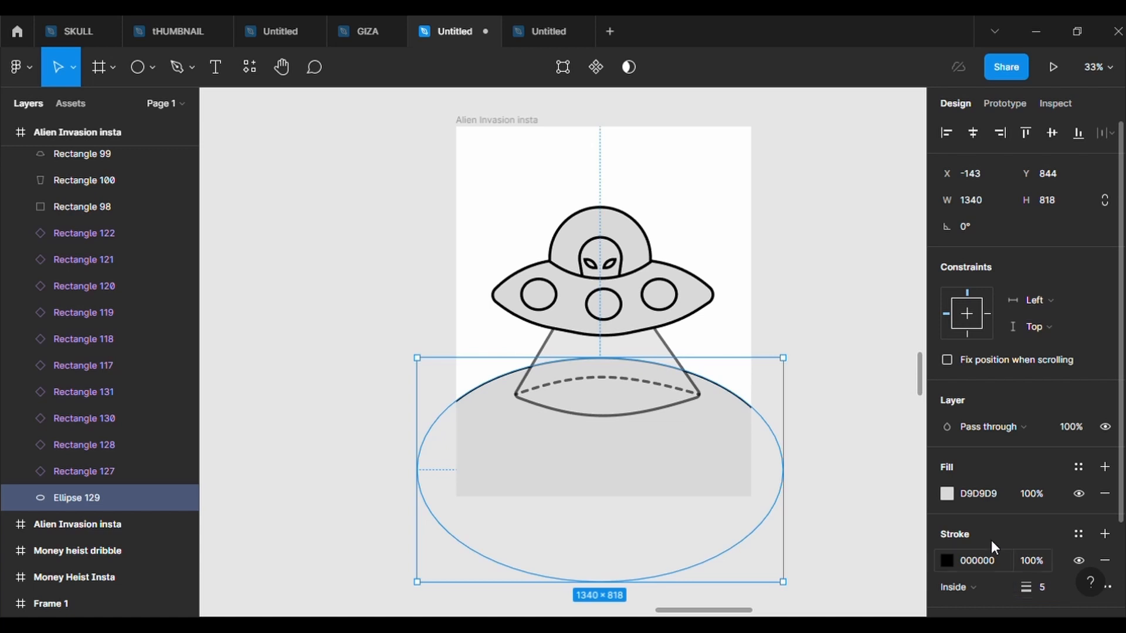
{"action": "left_click", "coordinate": [877, 495]}
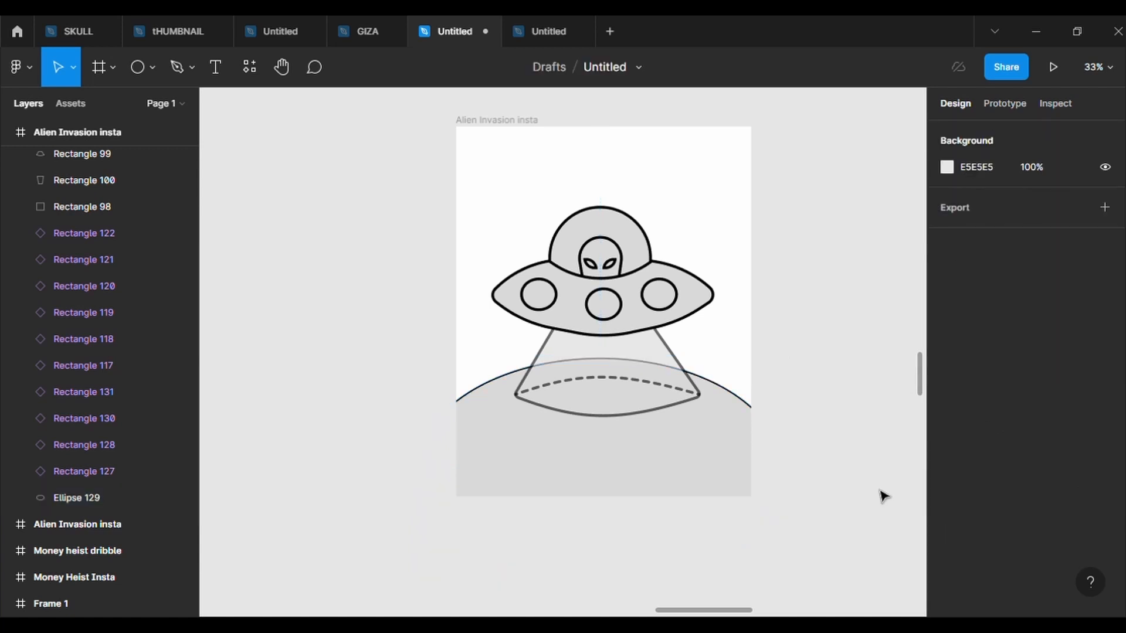
Draw an ellipse over the frame's upper-right corner, enlarge it to about 469 by 432, and position it partly past the frame's edge.
{"action": "left_click", "coordinate": [153, 69]}
{"action": "left_click", "coordinate": [146, 167]}
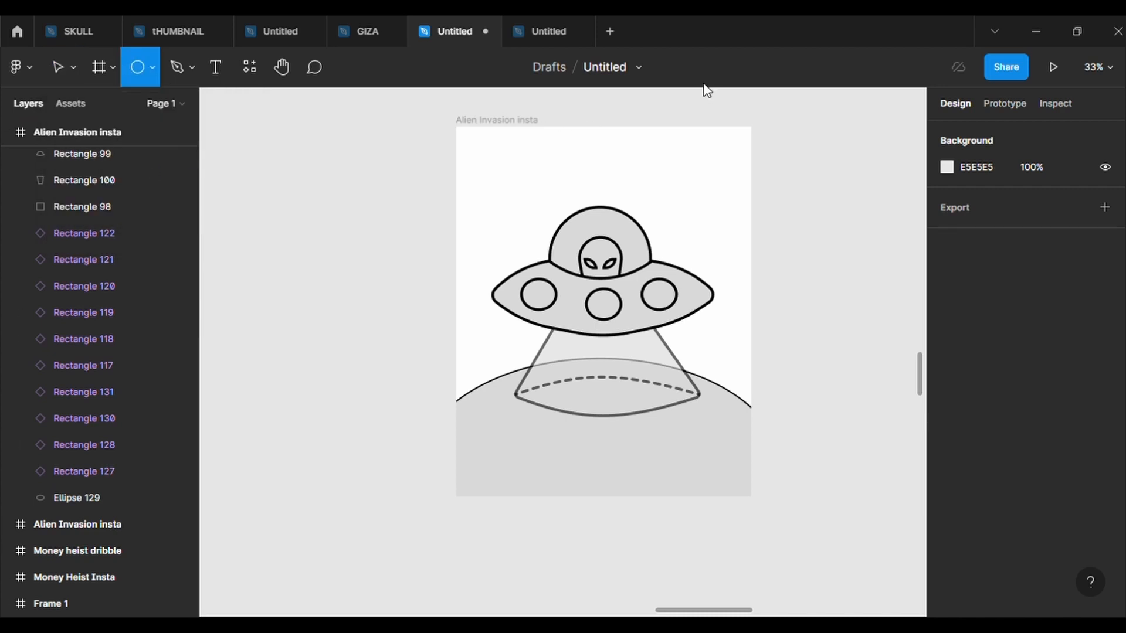
{"action": "left_click_drag", "start_coordinate": [668, 111], "coordinate": [774, 208]}
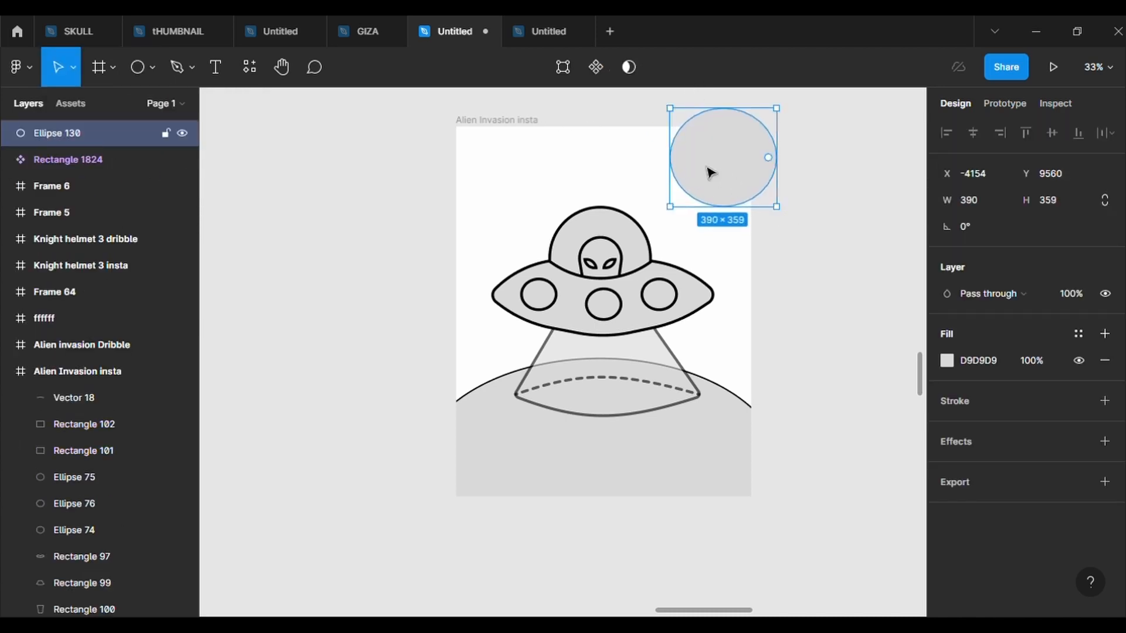
{"action": "left_click_drag", "start_coordinate": [699, 185], "coordinate": [682, 195]}
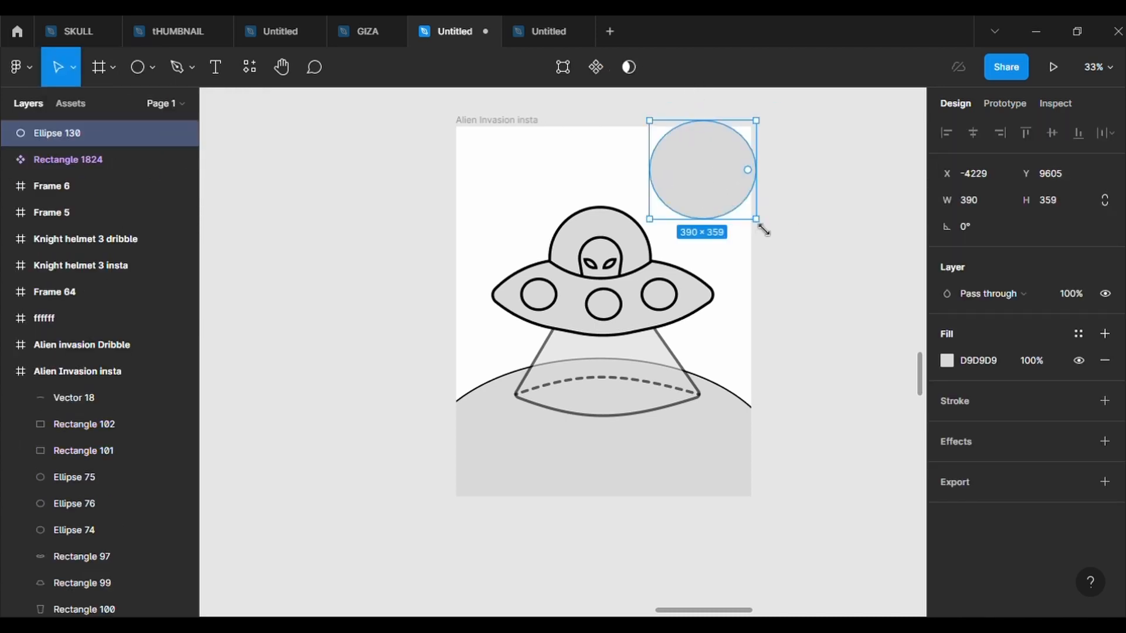
{"action": "left_click_drag", "start_coordinate": [765, 231], "coordinate": [786, 251]}
{"action": "left_click_drag", "start_coordinate": [727, 212], "coordinate": [725, 192]}
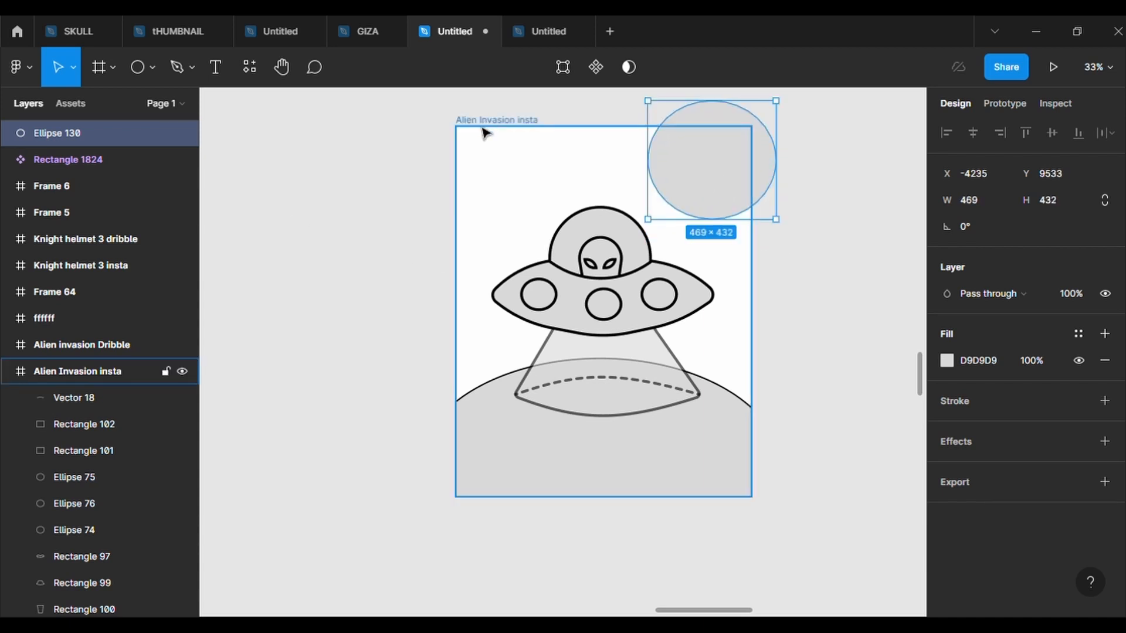
Move the corner ellipse into the Alien Invasion insta frame and widen it to about 506.
{"action": "left_click_drag", "start_coordinate": [105, 132], "coordinate": [113, 382]}
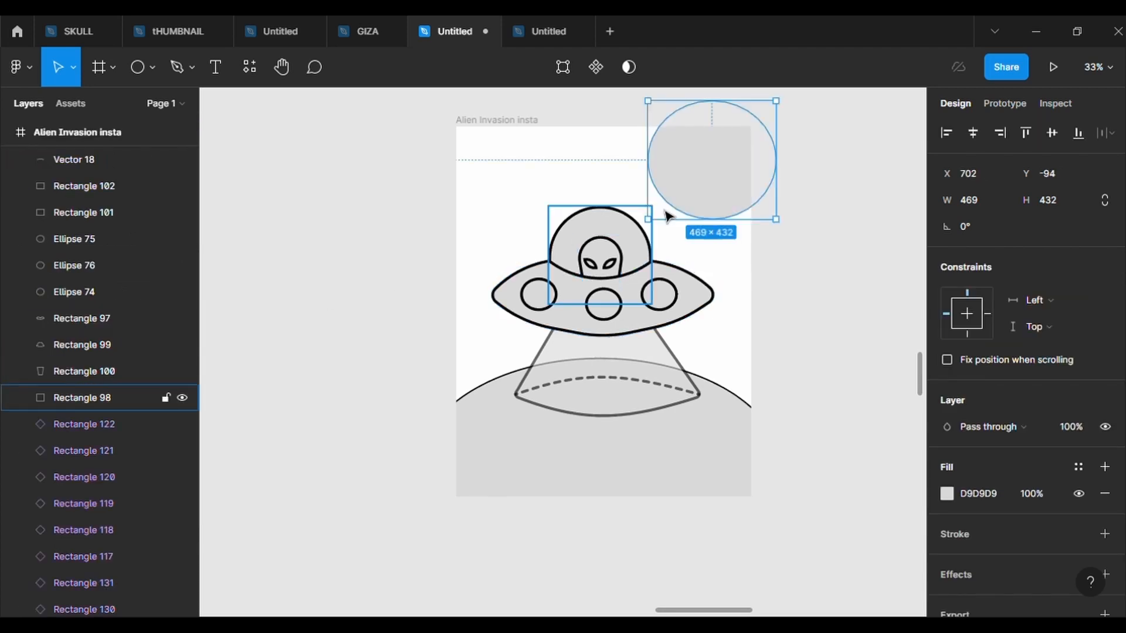
{"action": "left_click_drag", "start_coordinate": [652, 164], "coordinate": [646, 161]}
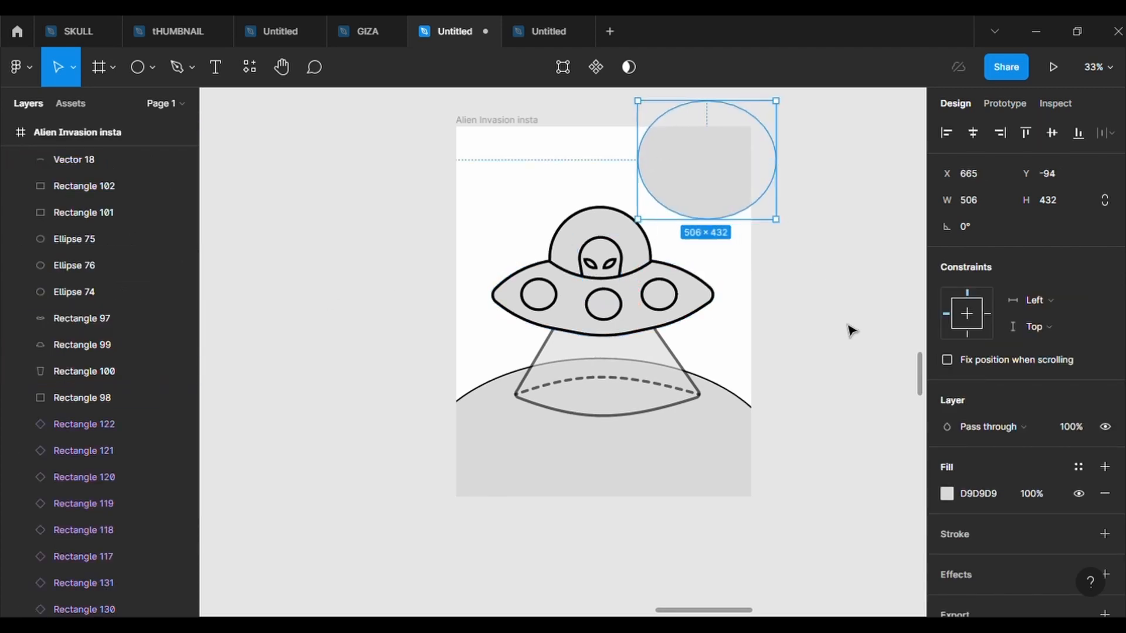
{"action": "key", "text": "Escape"}
Draw a new frame about 531 by 763 beside the saucer artboard.
{"action": "key", "text": "r"}
{"action": "left_click", "coordinate": [112, 68]}
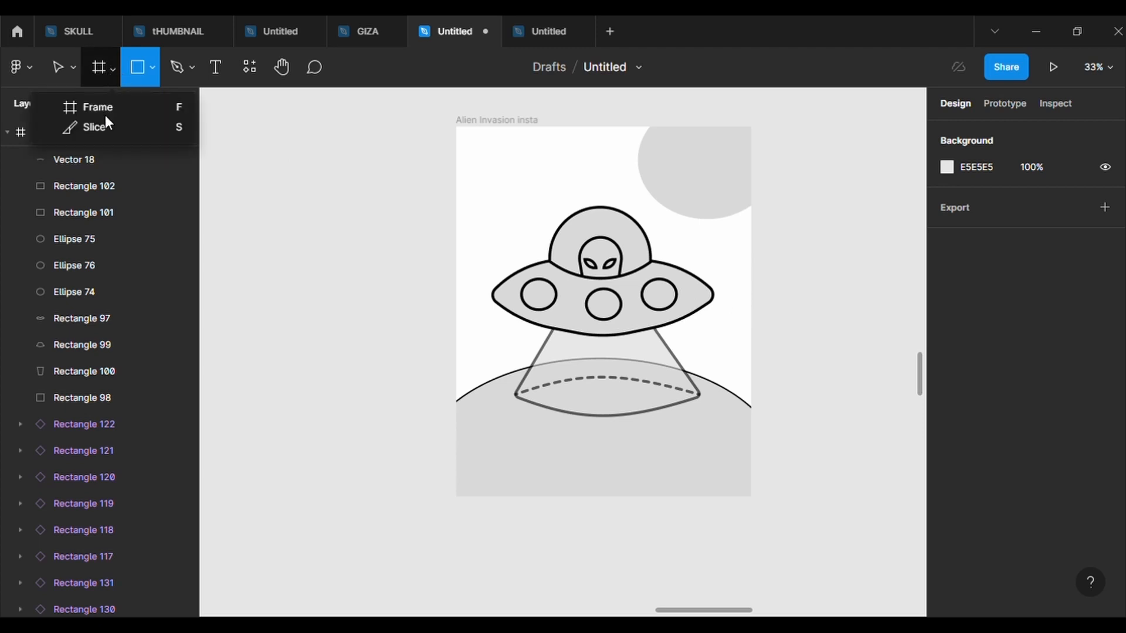
{"action": "left_click", "coordinate": [104, 109]}
{"action": "left_click_drag", "start_coordinate": [275, 230], "coordinate": [430, 450]}
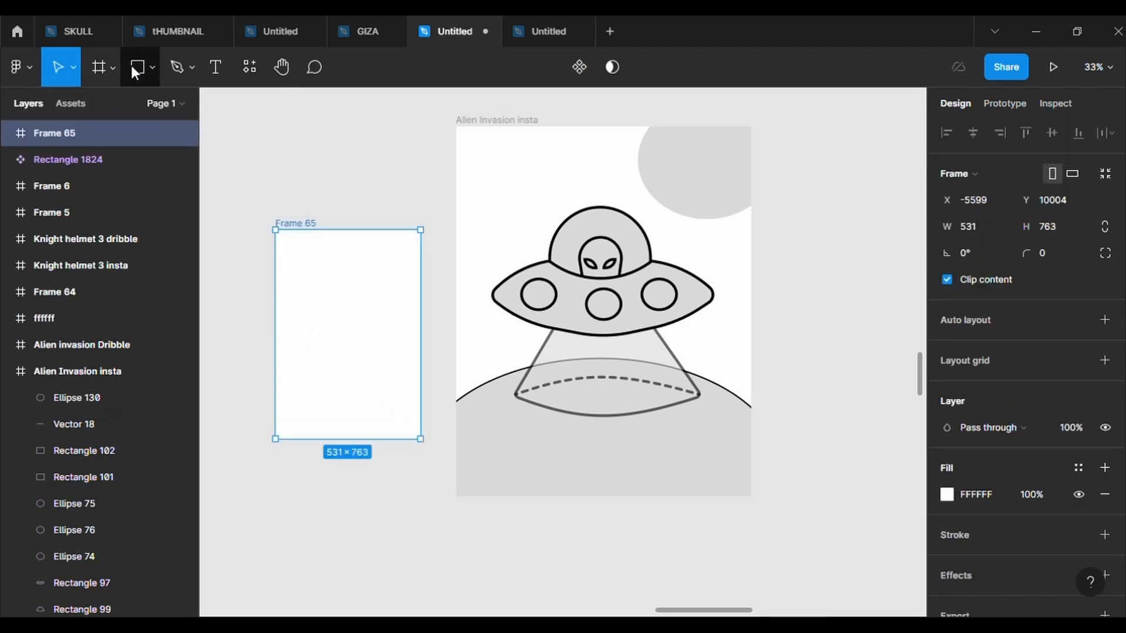
Draw a tall rectangle about 269 by 579 in the new frame, reaching its lower edge, as a building.
{"action": "left_click", "coordinate": [152, 69]}
{"action": "left_click", "coordinate": [143, 112]}
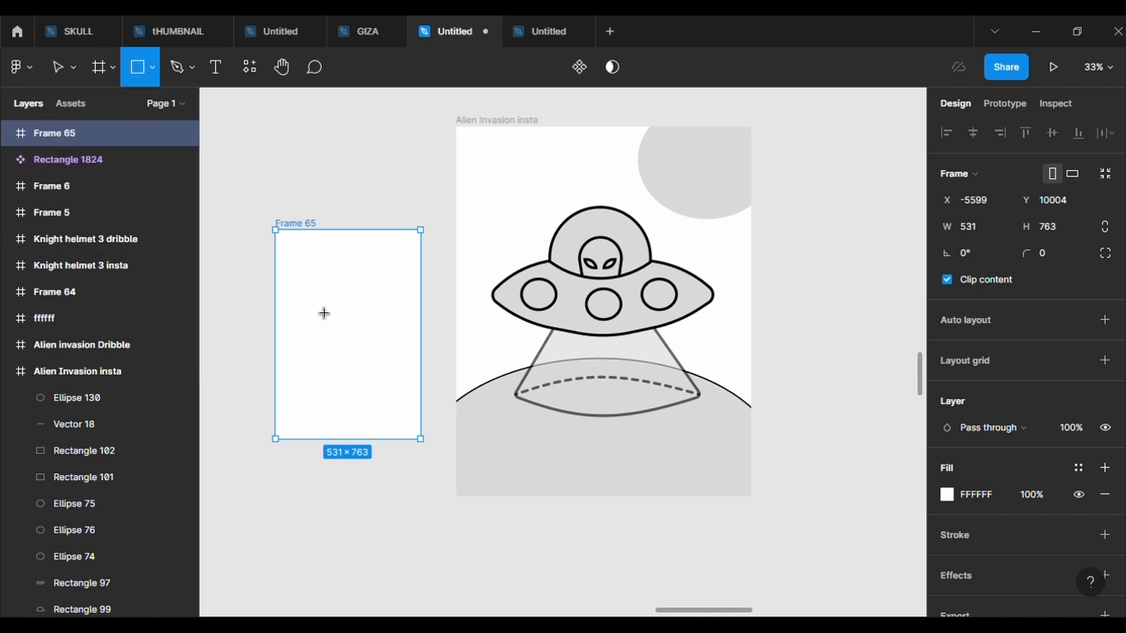
{"action": "left_click_drag", "start_coordinate": [306, 280], "coordinate": [382, 449]}
{"action": "left_click", "coordinate": [392, 512]}
Draw a window rectangle about 82 by 109 in the building's upper-left corner and fill it with white FFFFFF.
{"action": "left_click", "coordinate": [149, 67]}
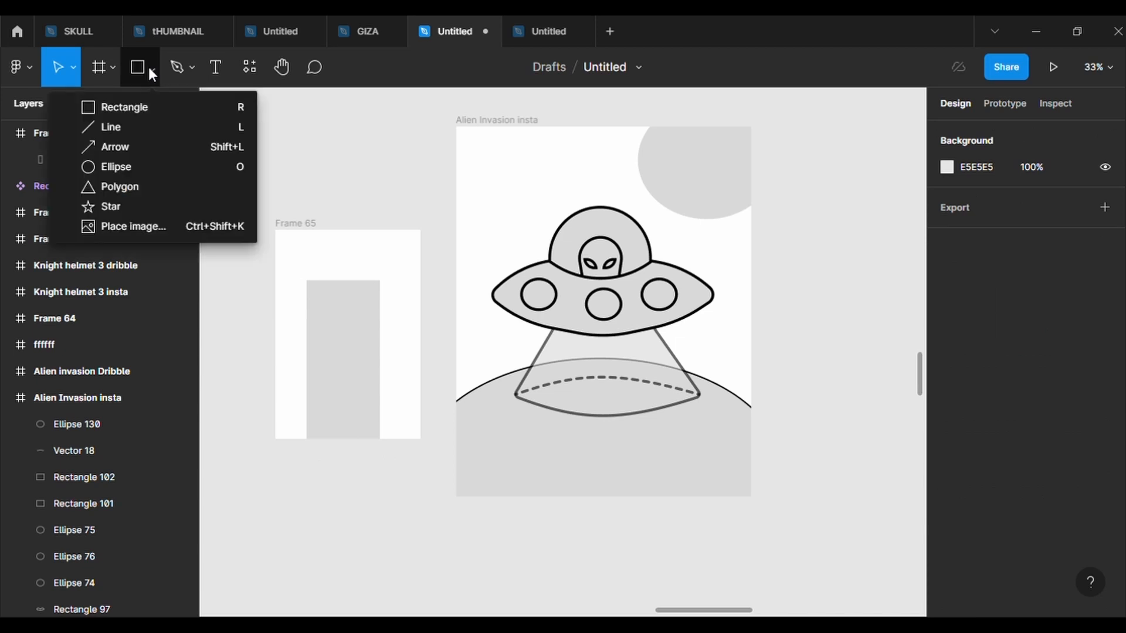
{"action": "left_click", "coordinate": [124, 107]}
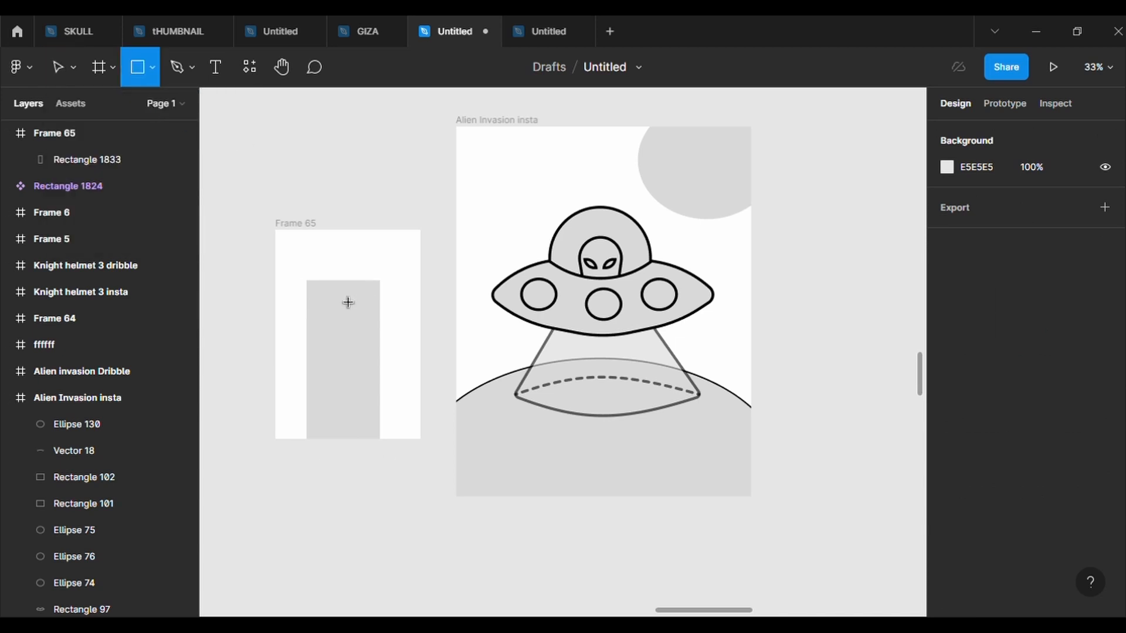
{"action": "left_click_drag", "start_coordinate": [315, 296], "coordinate": [340, 333]}
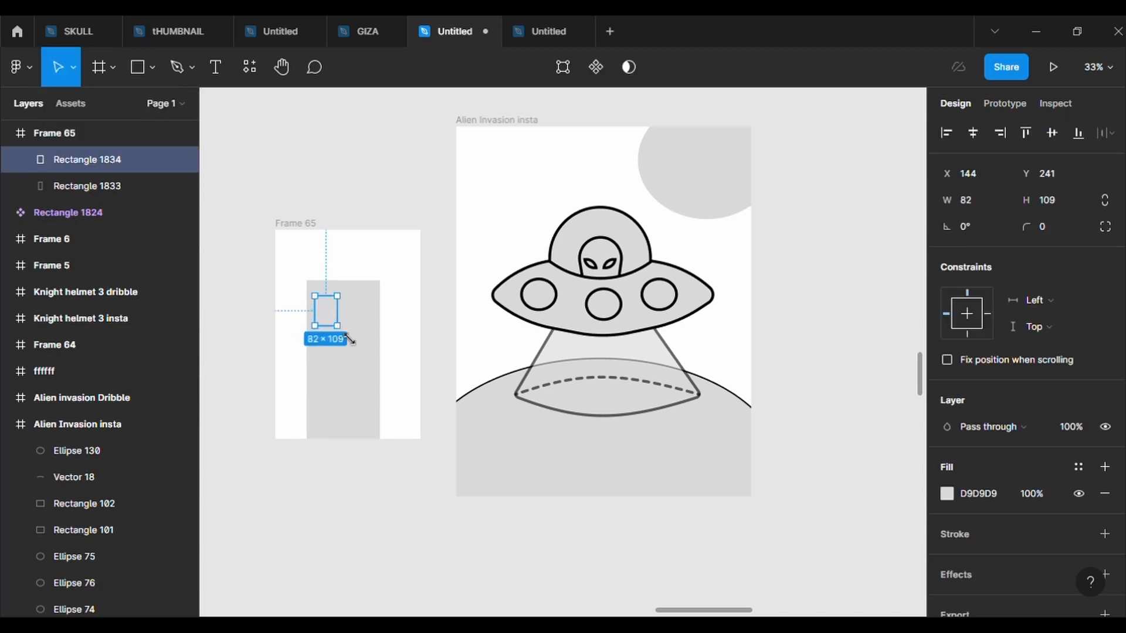
{"action": "left_click", "coordinate": [947, 494]}
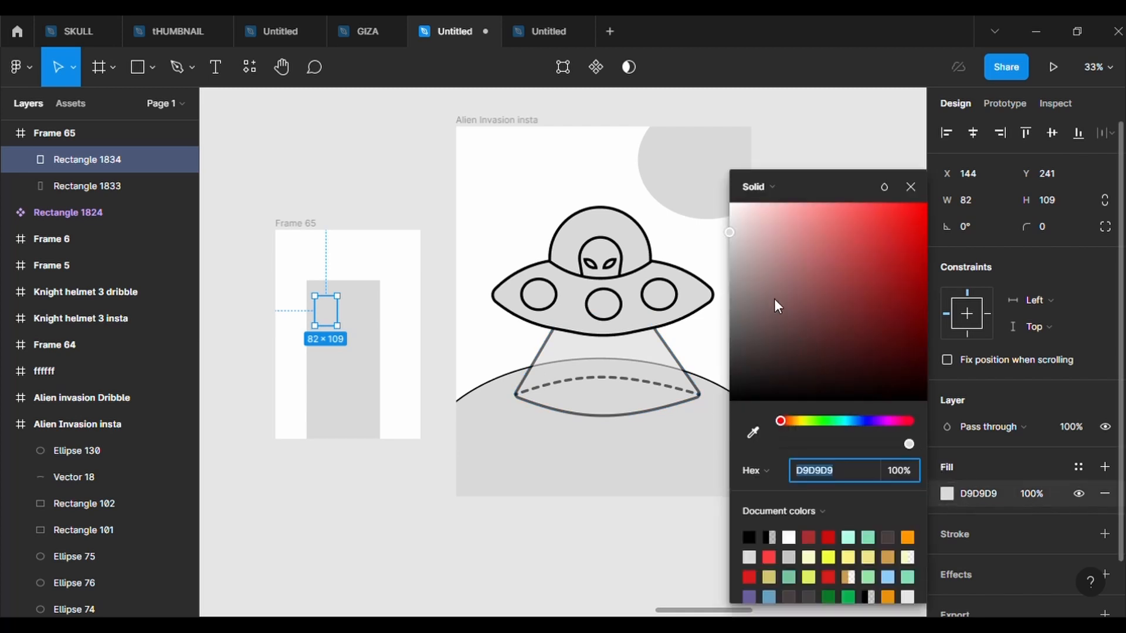
{"action": "left_click_drag", "start_coordinate": [774, 302], "coordinate": [734, 196]}
Fill the tall building rectangle with black 000000.
{"action": "left_click", "coordinate": [364, 293]}
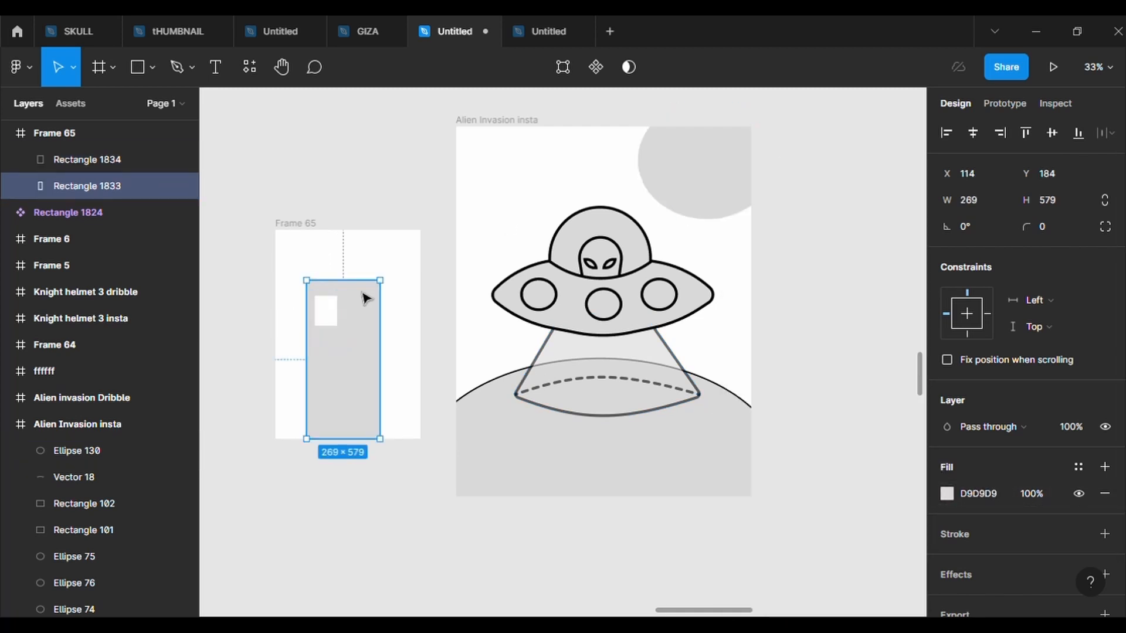
{"action": "left_click", "coordinate": [946, 494]}
{"action": "left_click_drag", "start_coordinate": [808, 404], "coordinate": [732, 407]}
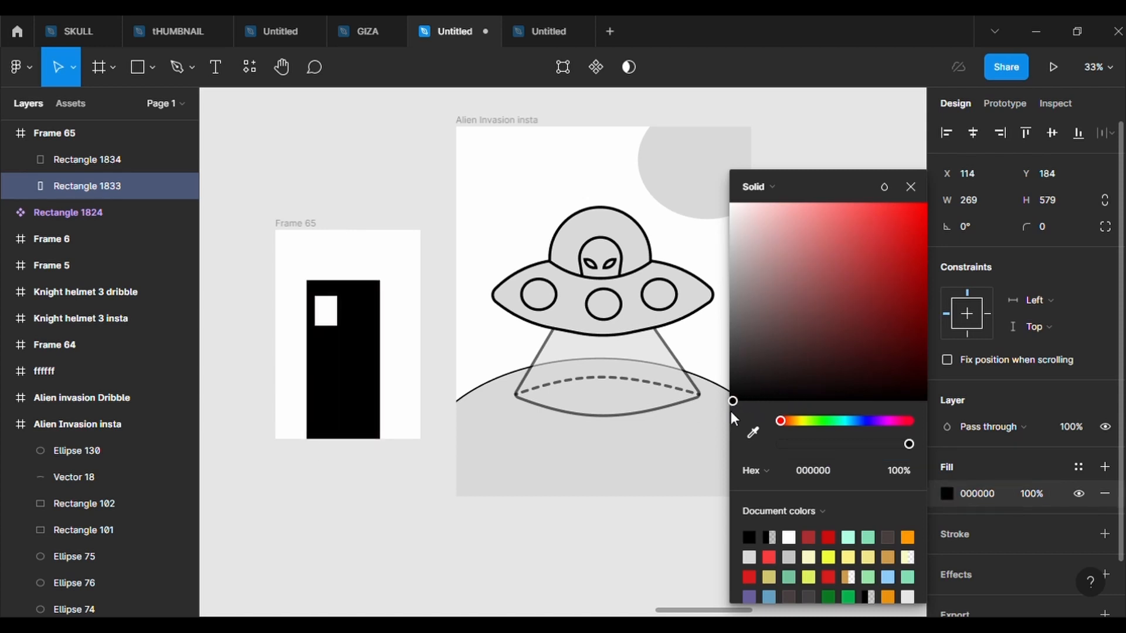
Turn the white window into a component and place a pasted copy level with it at X 273, near the building's right edge.
{"action": "left_click_drag", "start_coordinate": [331, 323], "coordinate": [328, 319]}
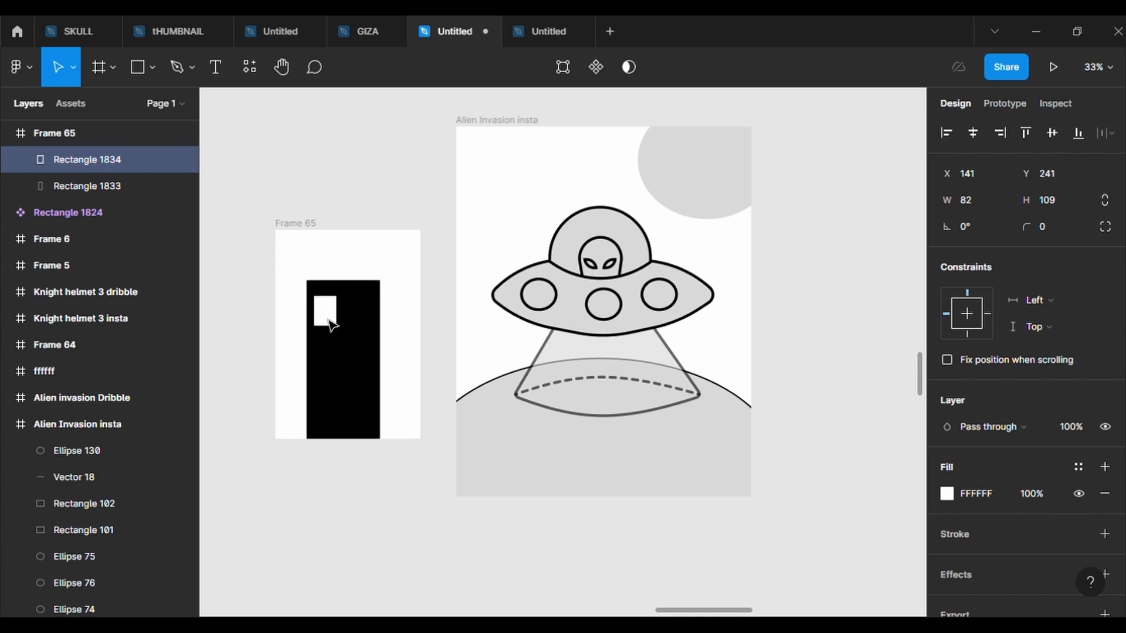
{"action": "left_click", "coordinate": [592, 75]}
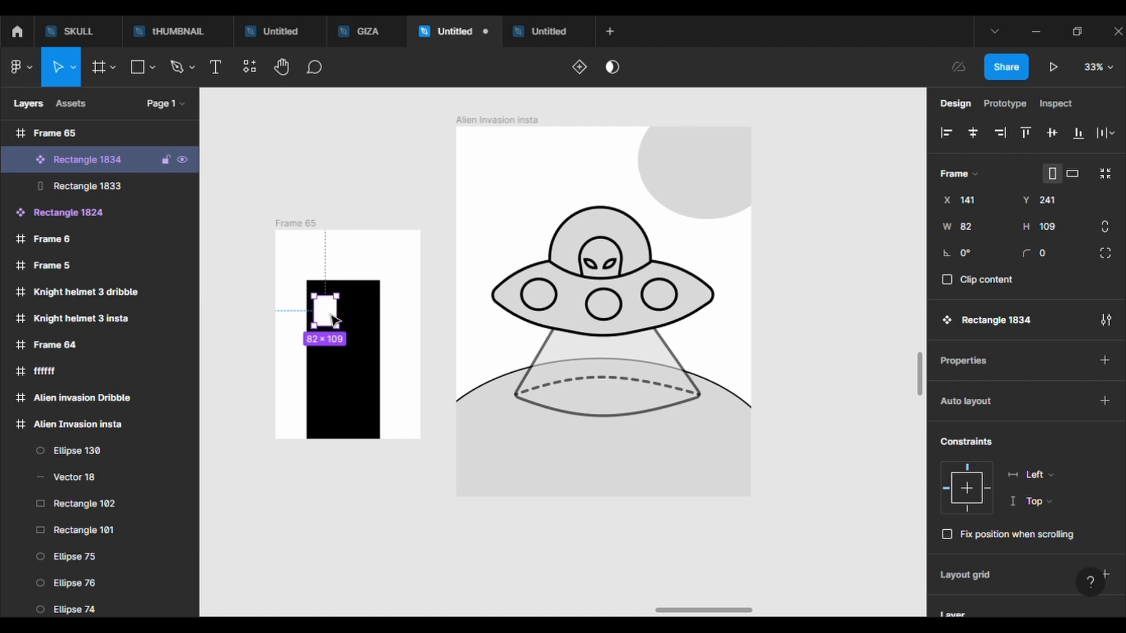
{"action": "key", "text": "ctrl+v"}
{"action": "left_click_drag", "start_coordinate": [333, 319], "coordinate": [372, 321]}
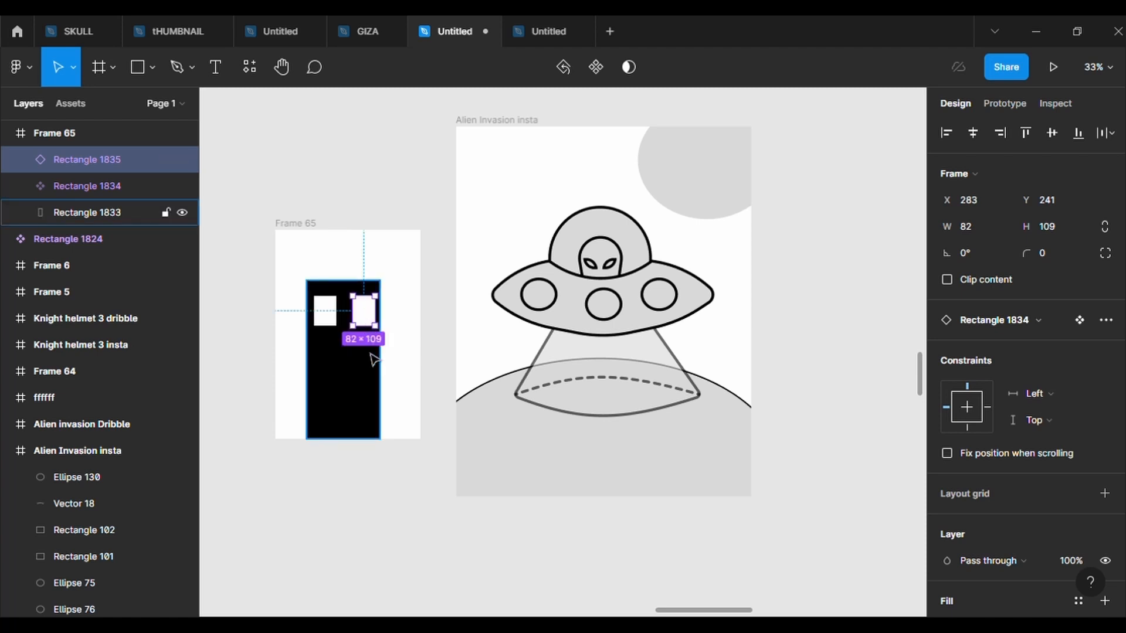
{"action": "left_click", "coordinate": [373, 359]}
{"action": "left_click", "coordinate": [370, 315]}
{"action": "left_click_drag", "start_coordinate": [369, 316], "coordinate": [370, 317]}
{"action": "left_click", "coordinate": [364, 505]}
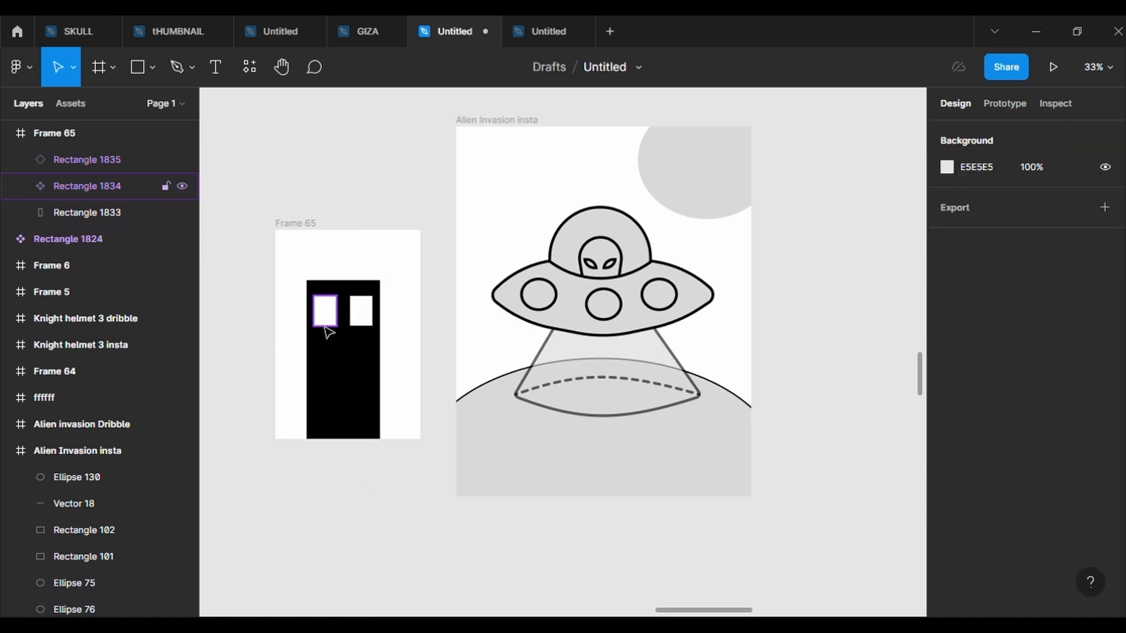
{"action": "left_click", "coordinate": [360, 319]}
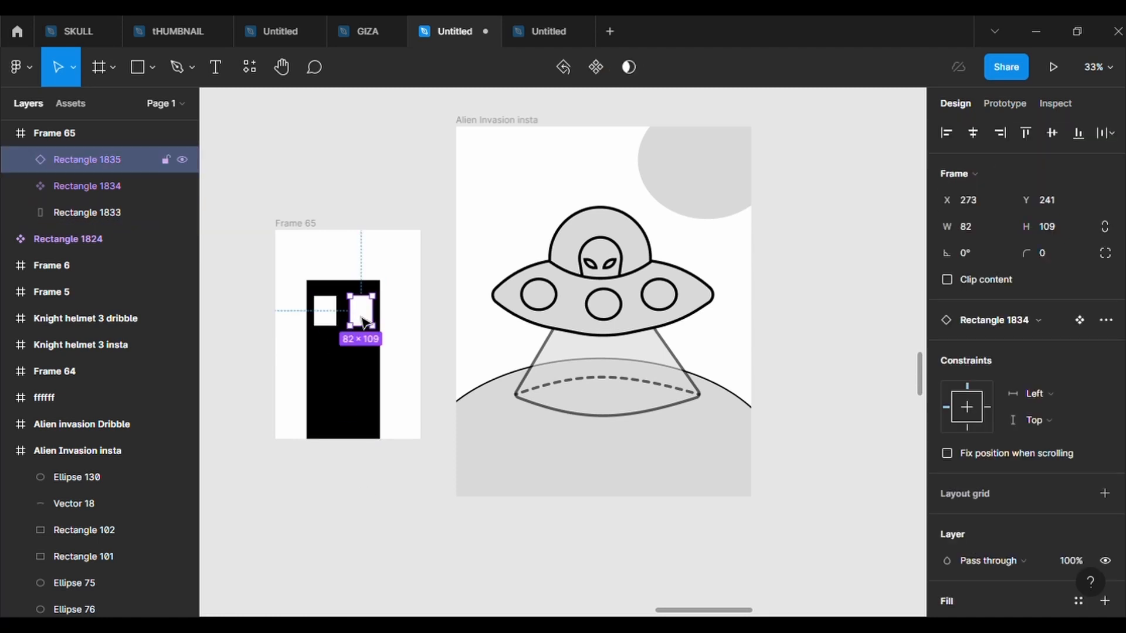
Paste a copy of the window and move it straight below the building's upper-right window to Y 391.
{"action": "key", "text": "ctrl+v"}
{"action": "key", "text": "shift+Down"}
{"action": "key", "text": "shift+Down"}
{"action": "key", "text": "shift+Down"}
{"action": "key", "text": "shift+Down"}
{"action": "key", "text": "shift+Down"}
{"action": "key", "text": "shift+Down"}
{"action": "key", "text": "shift+Down"}
{"action": "key", "text": "shift+Down"}
{"action": "key", "text": "shift+Down"}
{"action": "key", "text": "shift+Down"}
{"action": "key", "text": "shift+Down"}
{"action": "key", "text": "shift+Down"}
{"action": "key", "text": "shift+Down"}
{"action": "key", "text": "shift+Down"}
{"action": "key", "text": "shift+Down"}
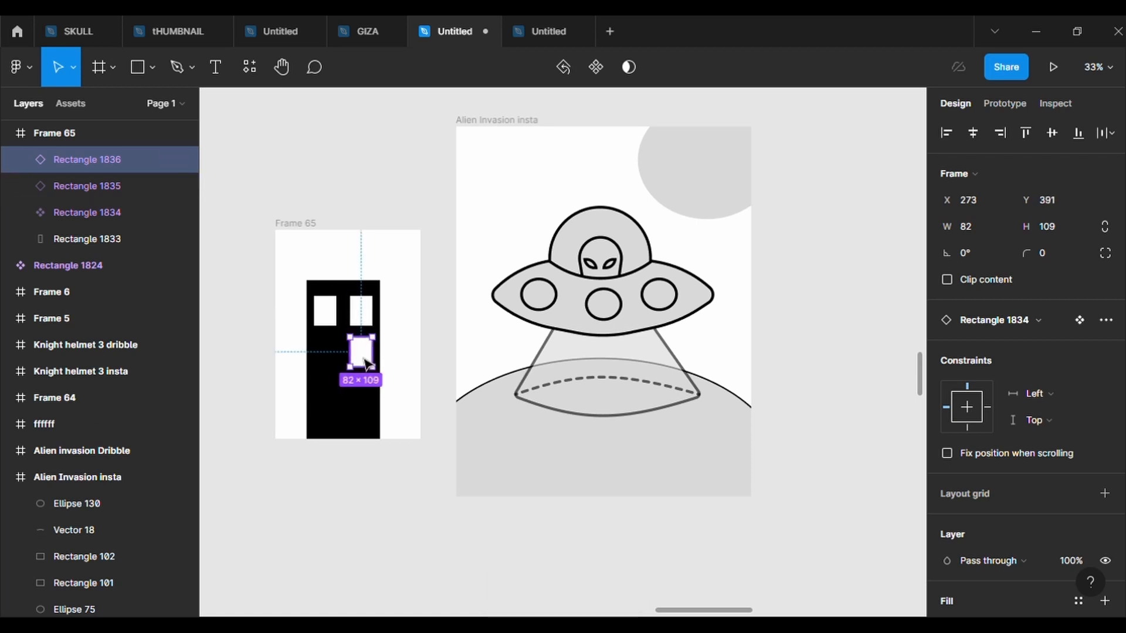
Paste another window copy and move it level across to X 143, completing the second row of windows.
{"action": "key", "text": "ctrl+v"}
{"action": "key", "text": "shift+Left"}
{"action": "key", "text": "shift+Left"}
{"action": "key", "text": "shift+Left"}
{"action": "key", "text": "shift+Left"}
{"action": "key", "text": "shift+Left"}
{"action": "key", "text": "shift+Left"}
{"action": "key", "text": "shift+Left"}
{"action": "key", "text": "shift+Left"}
{"action": "key", "text": "shift+Left"}
{"action": "key", "text": "shift+Left"}
{"action": "key", "text": "shift+Left"}
{"action": "key", "text": "shift+Left"}
{"action": "key", "text": "shift+Left"}
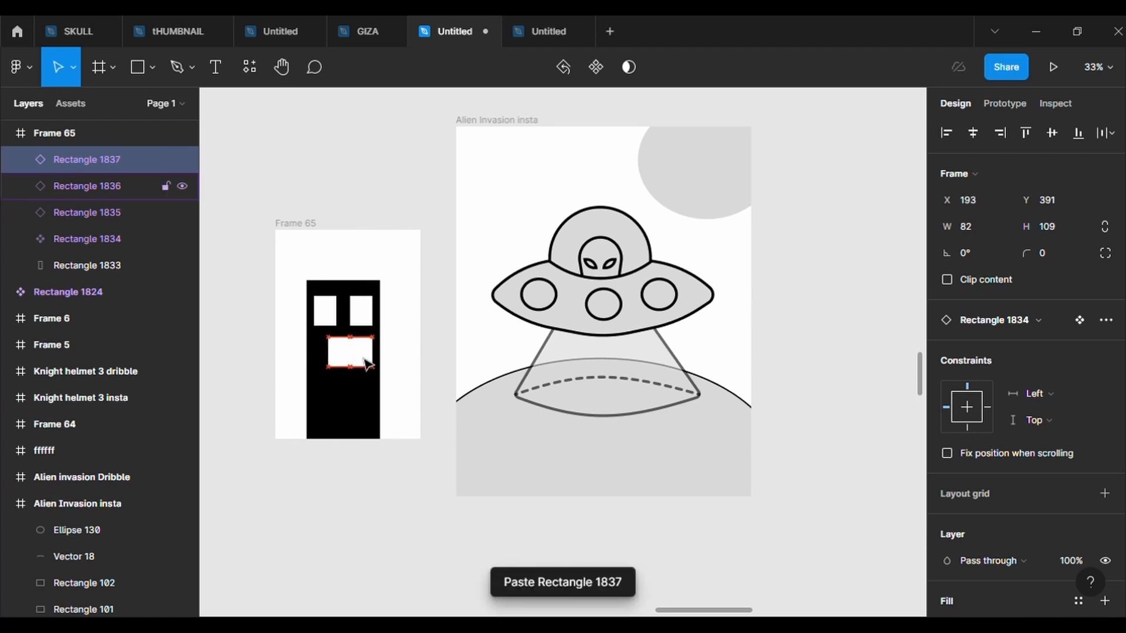
{"action": "key", "text": "shift+Left"}
{"action": "key", "text": "shift+Right"}
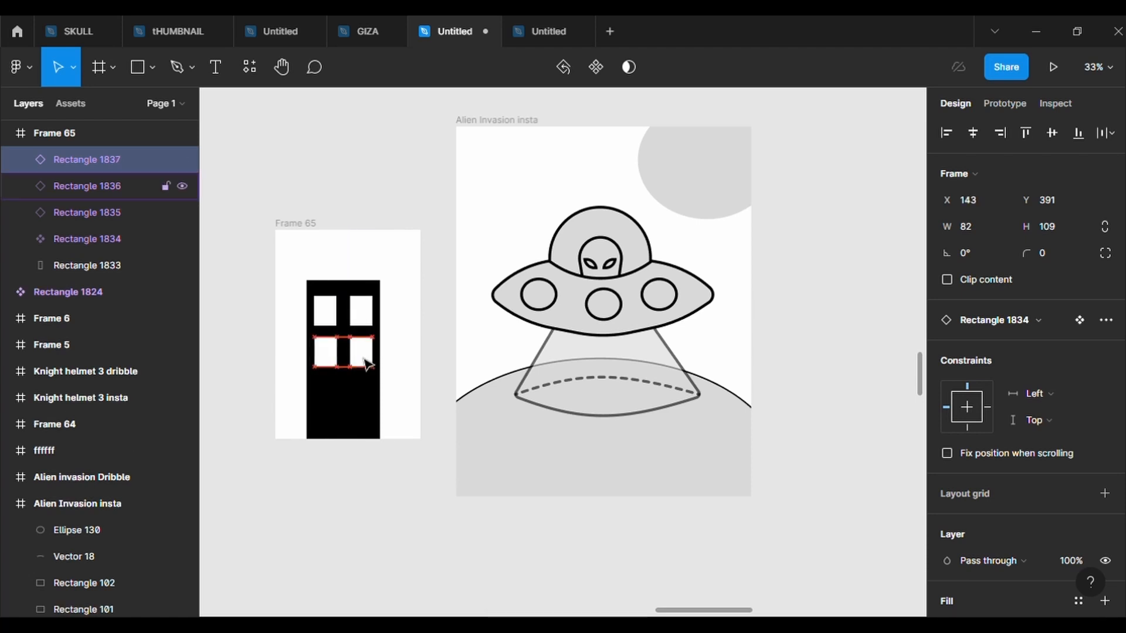
Paste a copy of the second row's left window and move it straight down to Y 541.
{"action": "key", "text": "ctrl+v"}
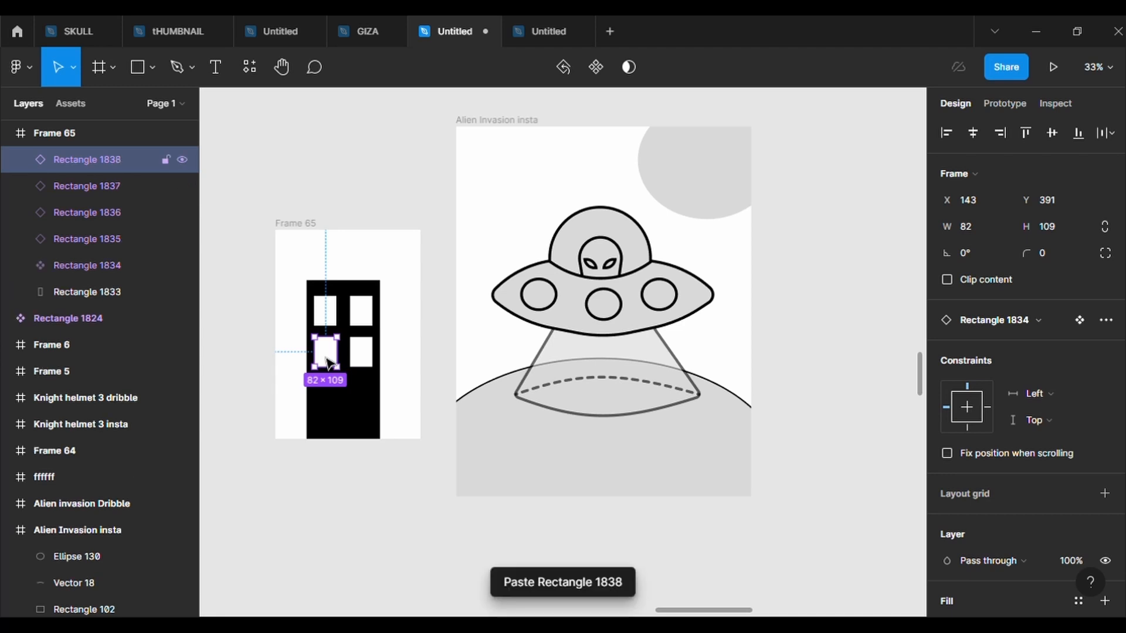
{"action": "key", "text": "shift+Down"}
{"action": "key", "text": "shift+Down"}
{"action": "key", "text": "shift+Down"}
{"action": "key", "text": "shift+Down"}
{"action": "key", "text": "shift+Down"}
{"action": "key", "text": "shift+Down"}
{"action": "key", "text": "shift+Down"}
{"action": "key", "text": "shift+Down"}
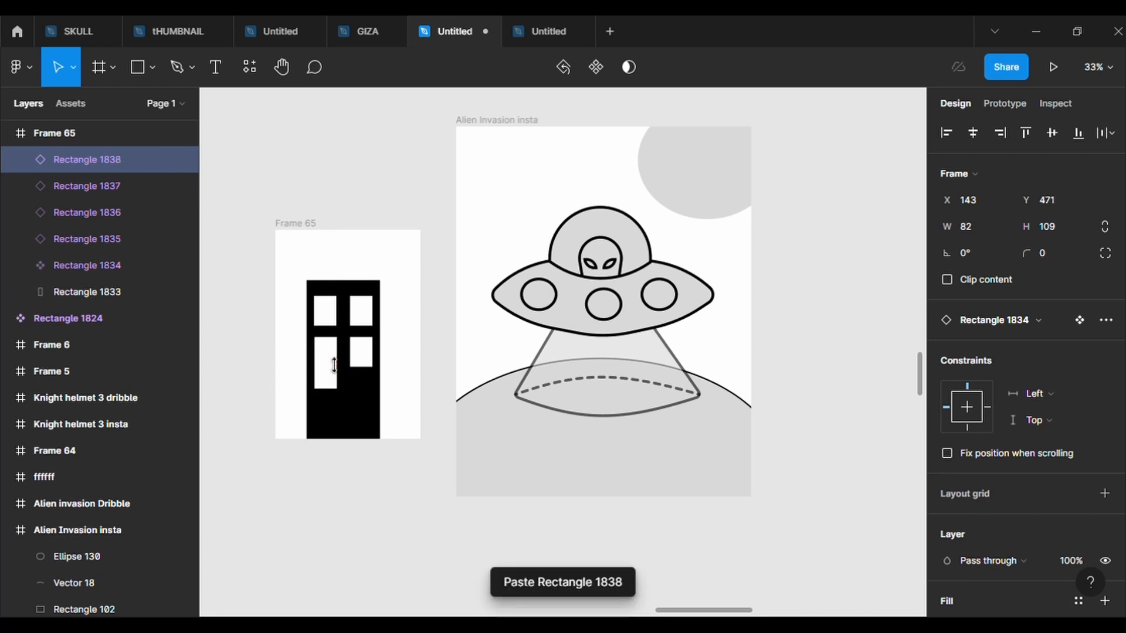
{"action": "key", "text": "shift+Down"}
{"action": "key", "text": "shift+Down"}
{"action": "key", "text": "shift+Down"}
{"action": "key", "text": "shift+Down"}
{"action": "key", "text": "shift+Down"}
{"action": "key", "text": "shift+Down"}
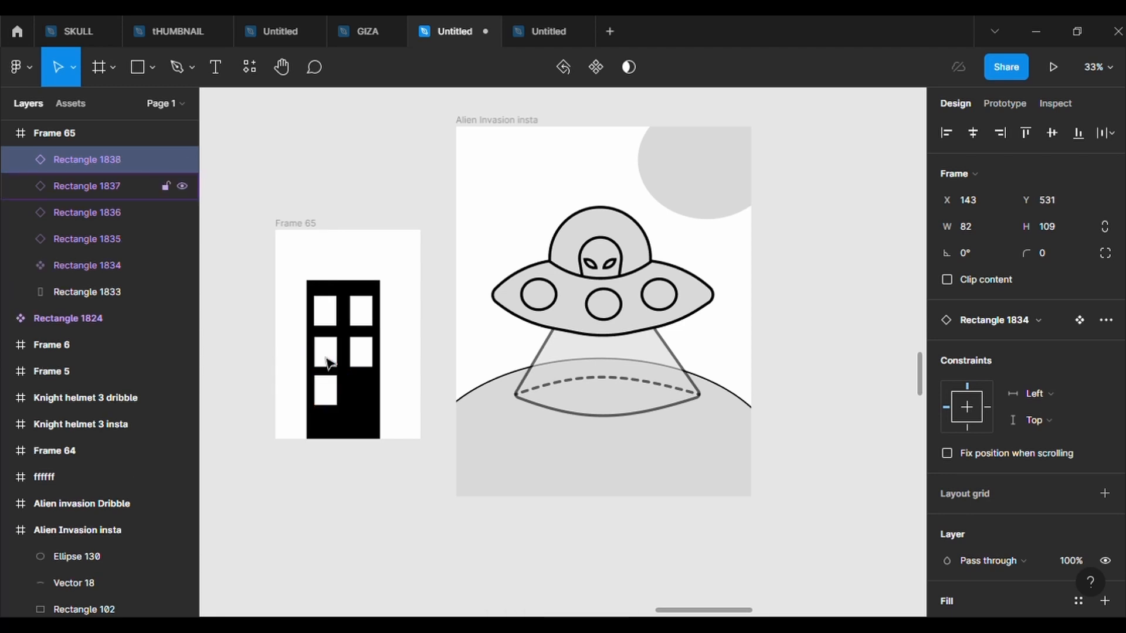
{"action": "key", "text": "shift+Down"}
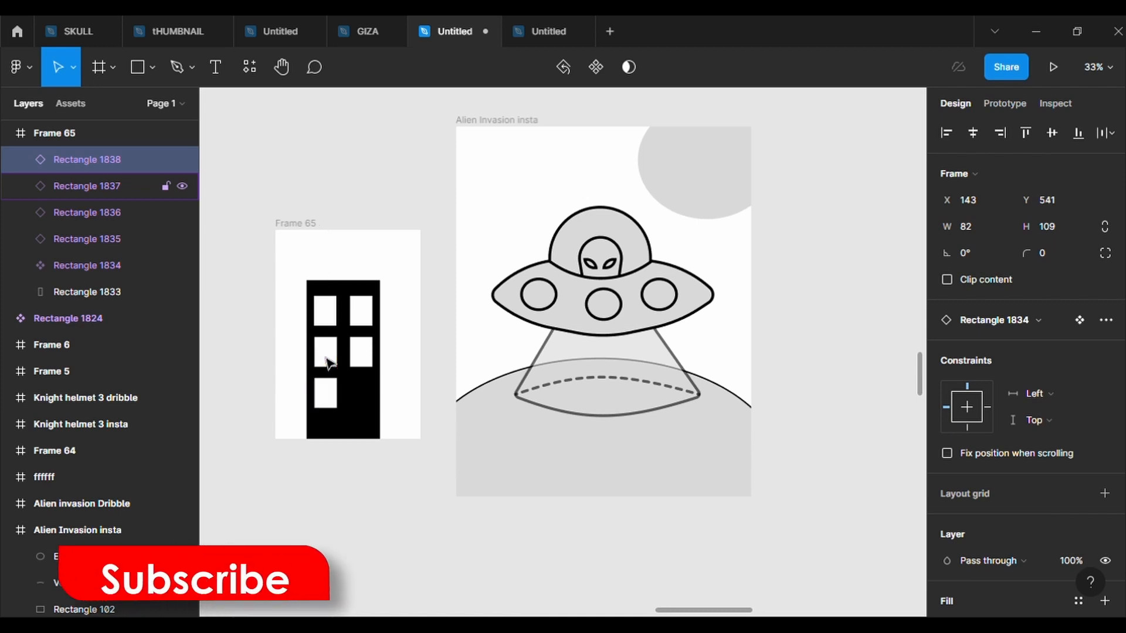
Paste a window copy and move it level across to X 273, completing the third row of windows.
{"action": "key", "text": "ctrl+v"}
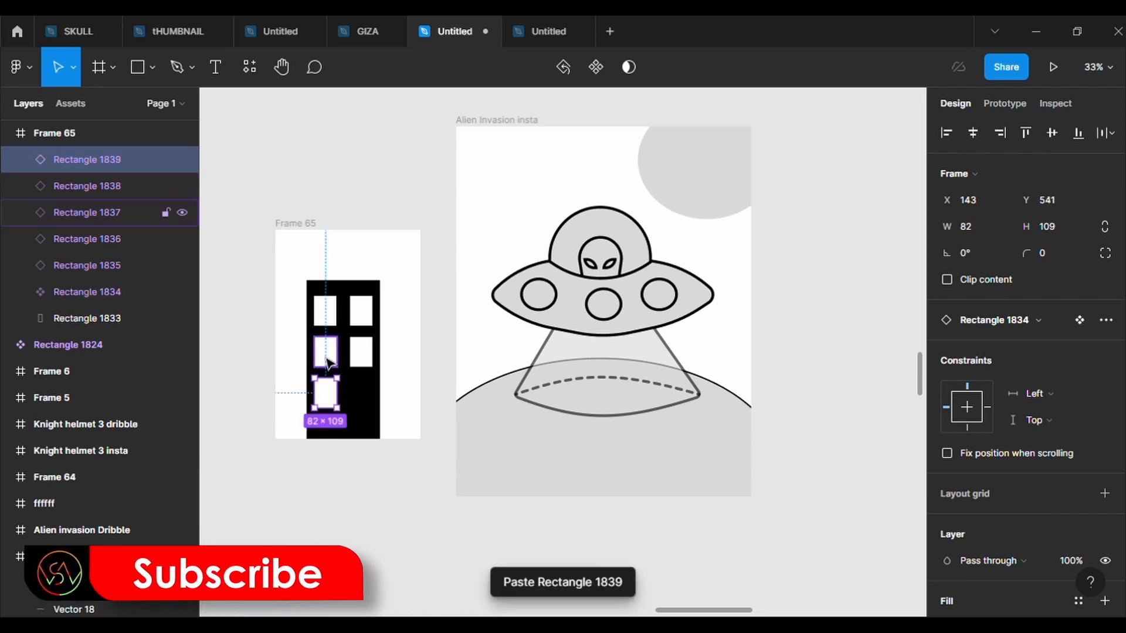
{"action": "key", "text": "shift+Right"}
{"action": "key", "text": "shift+Right"}
{"action": "key", "text": "shift+Right"}
{"action": "key", "text": "shift+Right"}
{"action": "key", "text": "shift+Right"}
{"action": "key", "text": "shift+Right"}
{"action": "key", "text": "shift+Right"}
{"action": "key", "text": "shift+Right"}
{"action": "key", "text": "shift+Right"}
{"action": "key", "text": "shift+Right"}
{"action": "key", "text": "shift+Right"}
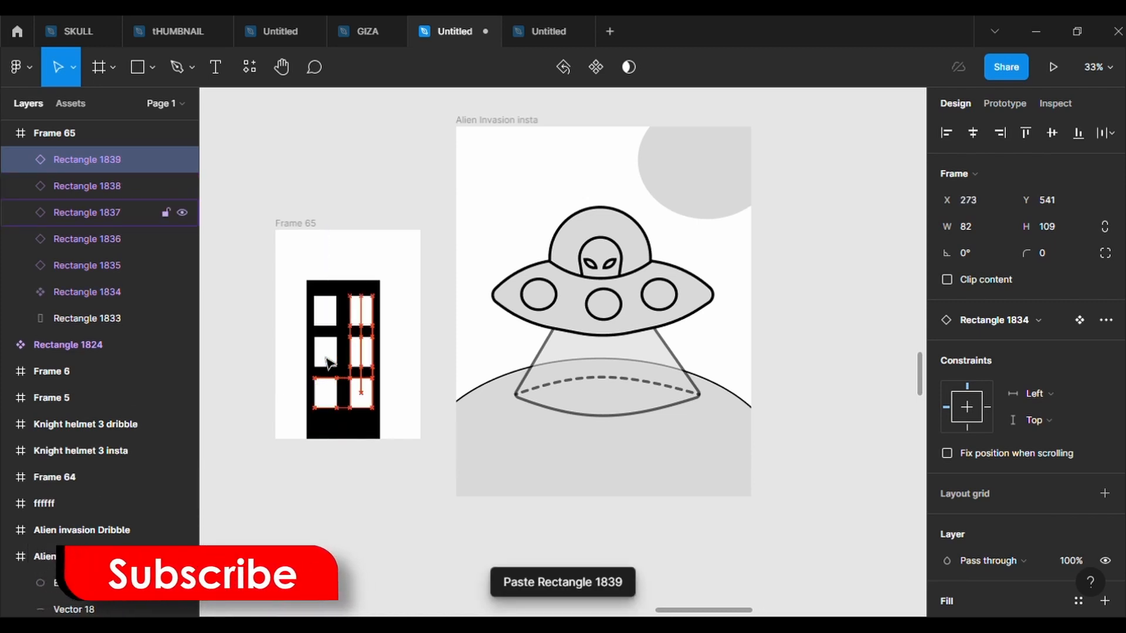
{"action": "left_click", "coordinate": [394, 531]}
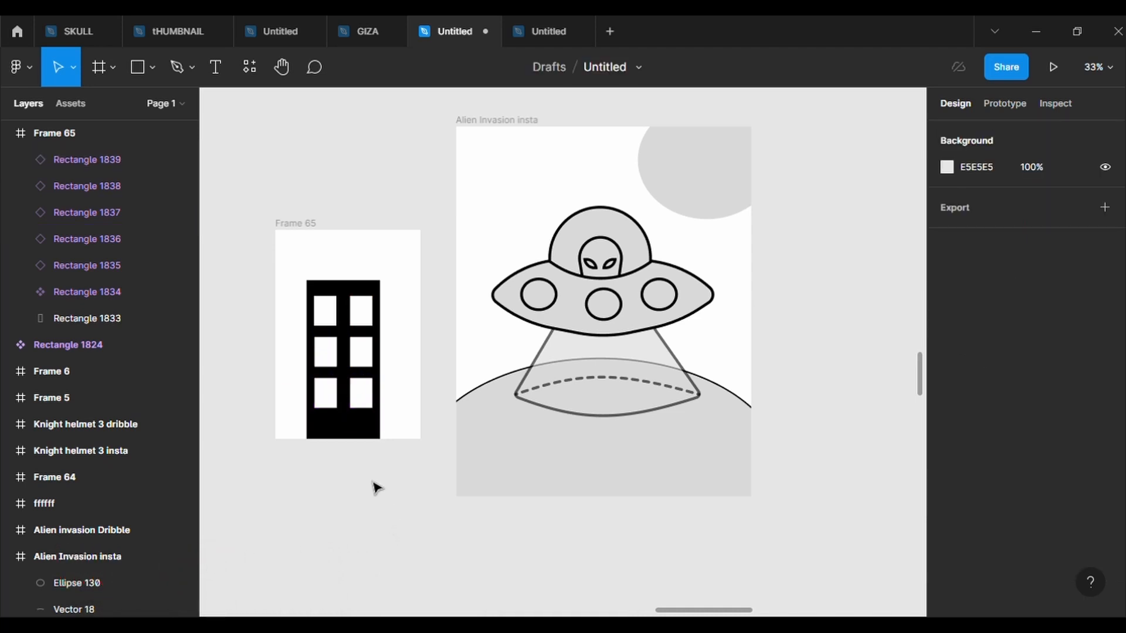
Scale the building and its windows down to a width of about 204, and extend the black rectangle to a height of 579.
{"action": "left_click_drag", "start_coordinate": [302, 278], "coordinate": [342, 452]}
{"action": "left_click", "coordinate": [362, 418]}
{"action": "left_click", "coordinate": [330, 401]}
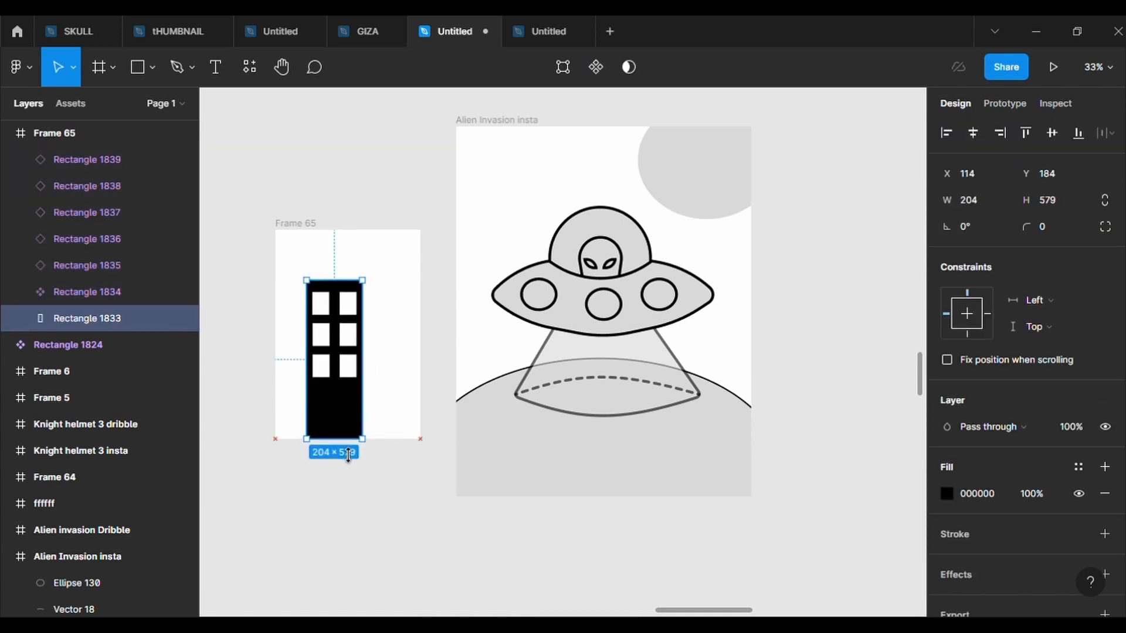
Paste a copy of the third row's left window and move it straight down to Y 565.
{"action": "left_click", "coordinate": [321, 375]}
{"action": "key", "text": "ctrl+v"}
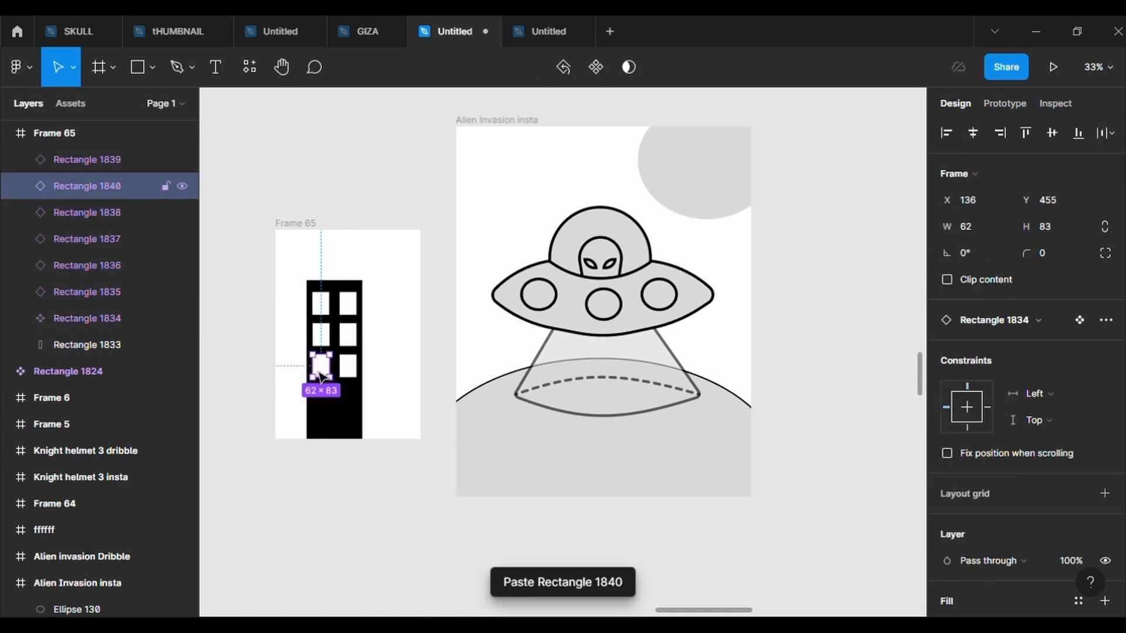
{"action": "key", "text": "shift+Down"}
{"action": "key", "text": "shift+Down"}
{"action": "key", "text": "shift+Down"}
{"action": "key", "text": "shift+Down"}
{"action": "key", "text": "shift+Down"}
{"action": "key", "text": "shift+Down"}
{"action": "key", "text": "shift+Down"}
{"action": "key", "text": "shift+Down"}
{"action": "key", "text": "shift+Down"}
{"action": "key", "text": "shift+Down"}
{"action": "key", "text": "shift+Down"}
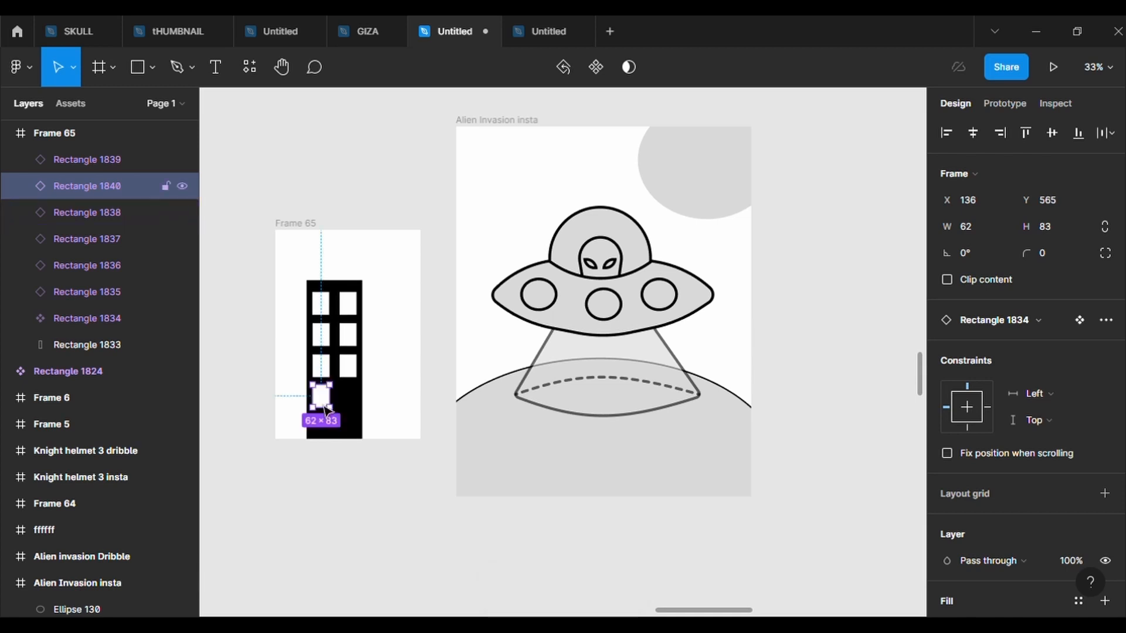
Paste a window copy and move it level across to X 236, completing the fourth row of windows.
{"action": "key", "text": "ctrl+v"}
{"action": "key", "text": "shift+Right"}
{"action": "key", "text": "shift+Right"}
{"action": "key", "text": "shift+Right"}
{"action": "key", "text": "shift+Right"}
{"action": "key", "text": "shift+Right"}
{"action": "key", "text": "shift+Right"}
{"action": "key", "text": "shift+Right"}
{"action": "key", "text": "shift+Right"}
{"action": "key", "text": "shift+Right"}
{"action": "key", "text": "shift+Right"}
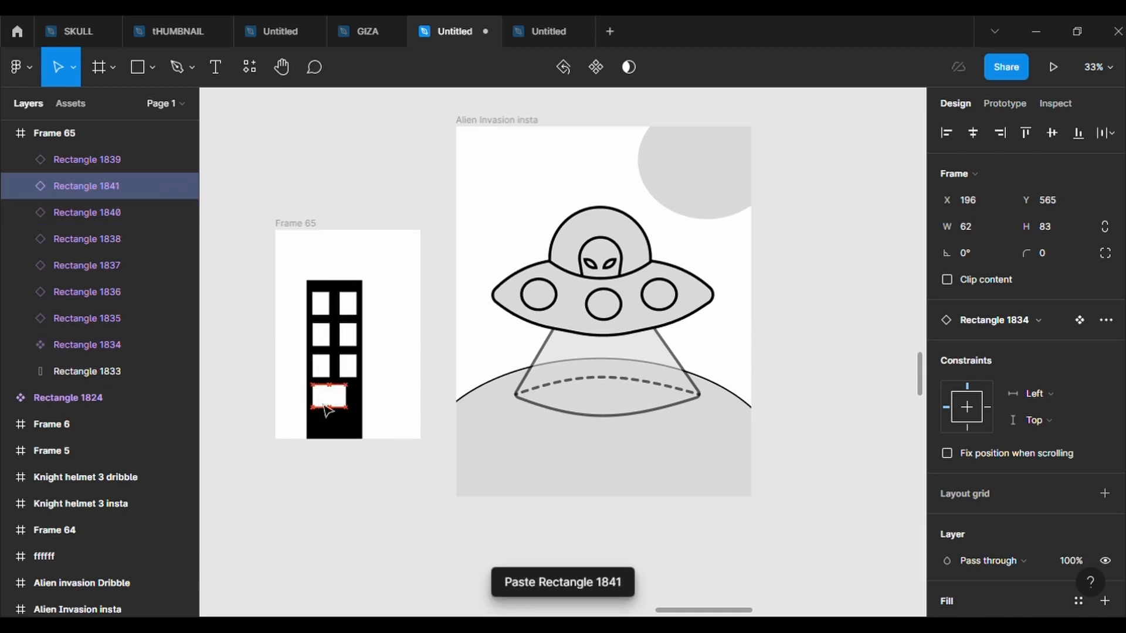
{"action": "key", "text": "shift+Right"}
{"action": "key", "text": "shift+Left"}
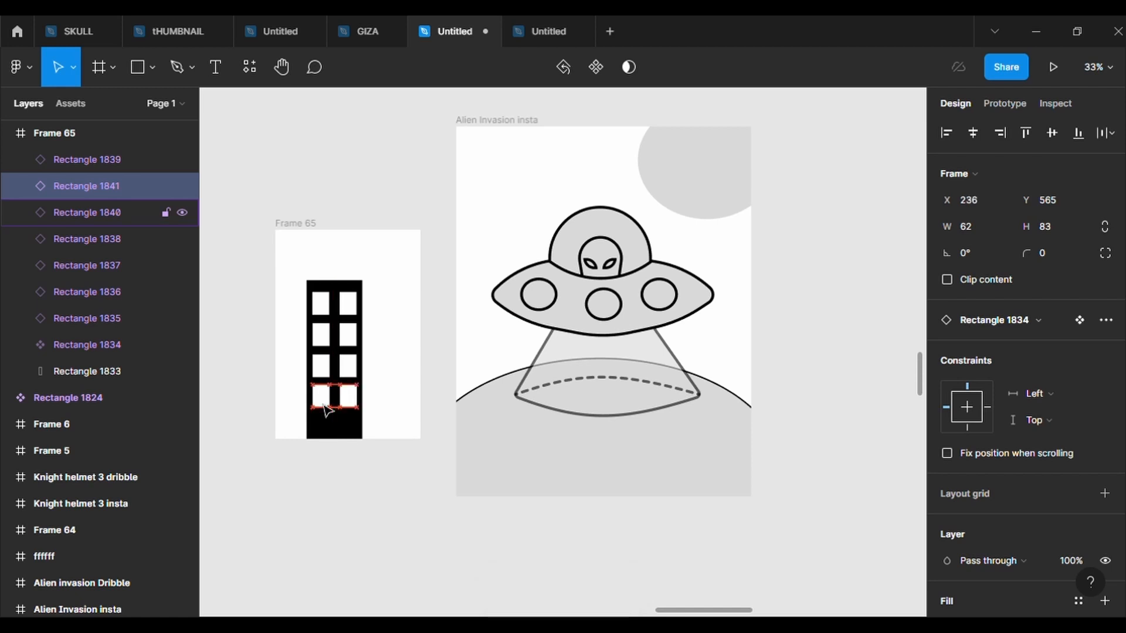
{"action": "key", "text": "shift+Left"}
{"action": "key", "text": "shift+Right"}
{"action": "left_click", "coordinate": [273, 183]}
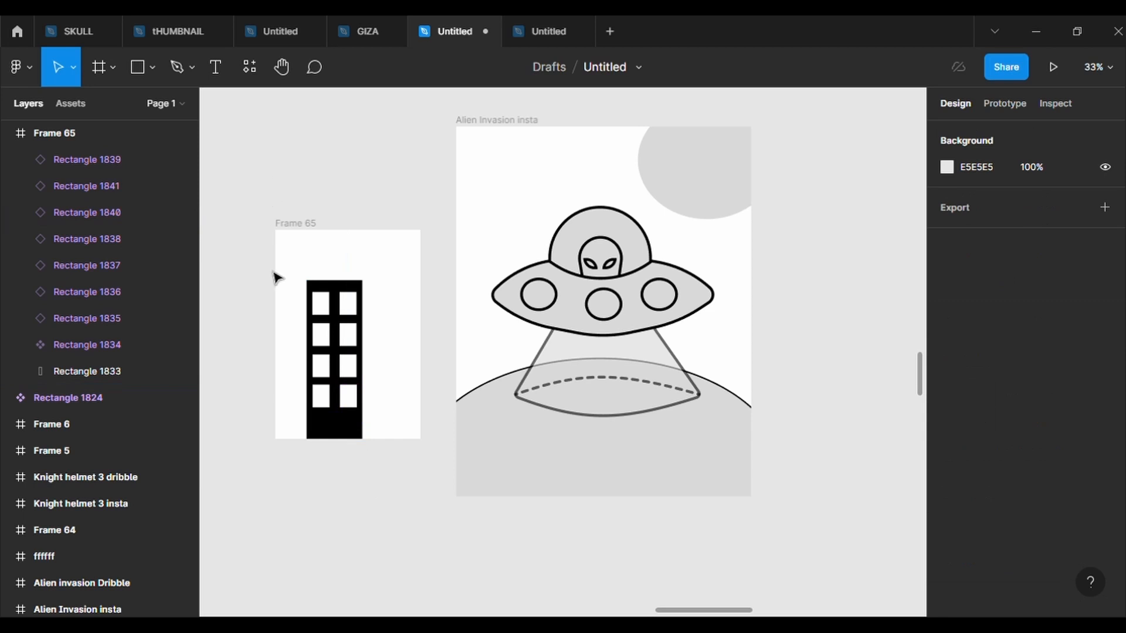
Scale the building and its windows to about 194 by 552 and place a copy over the saucer's right side in Alien Invasion insta.
{"action": "left_click_drag", "start_coordinate": [291, 277], "coordinate": [372, 449]}
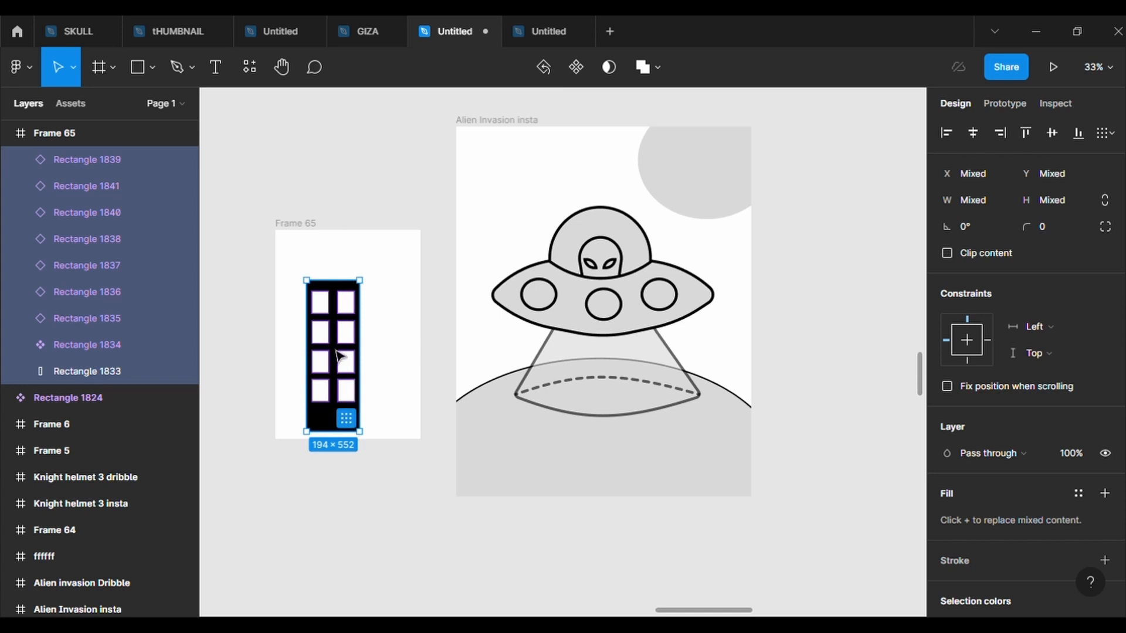
{"action": "key", "text": "ctrl+v"}
{"action": "left_click_drag", "start_coordinate": [339, 357], "coordinate": [694, 317]}
Try to send the building copy's ungrouped pieces to the back of the scene, and undo it.
{"action": "right_click", "coordinate": [691, 312]}
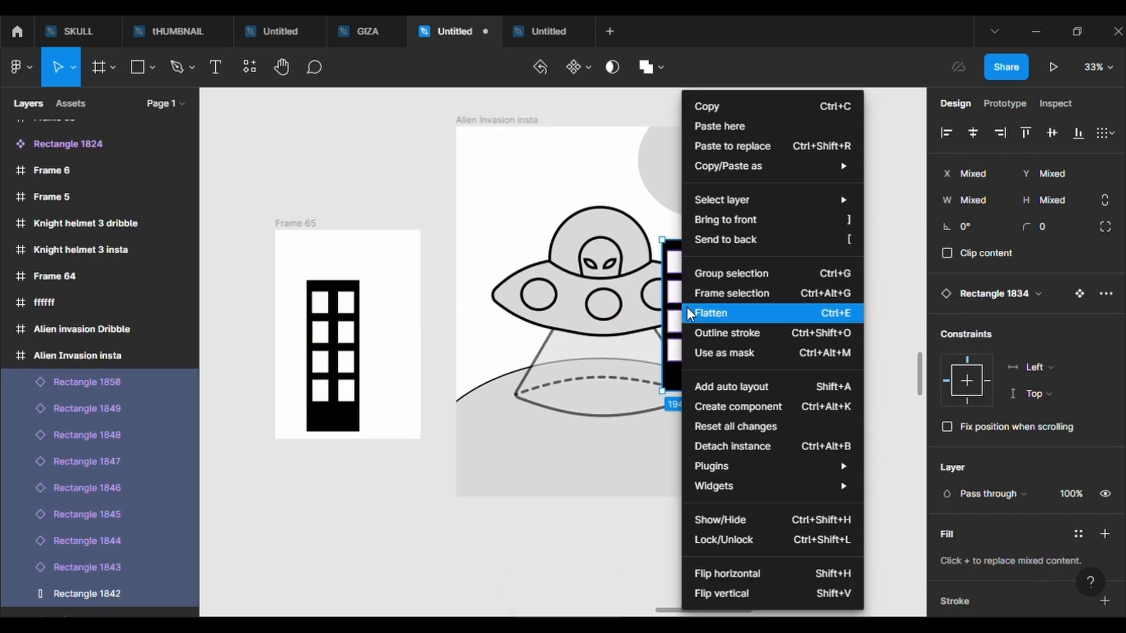
{"action": "left_click", "coordinate": [736, 241]}
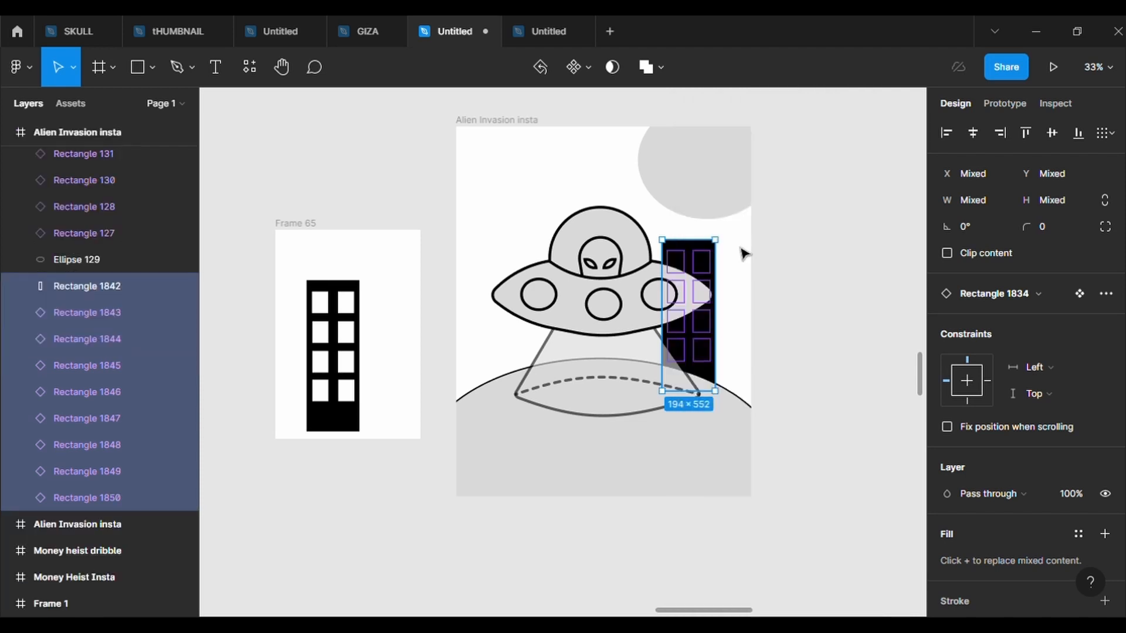
{"action": "left_click", "coordinate": [751, 285]}
{"action": "key", "text": "ctrl+z"}
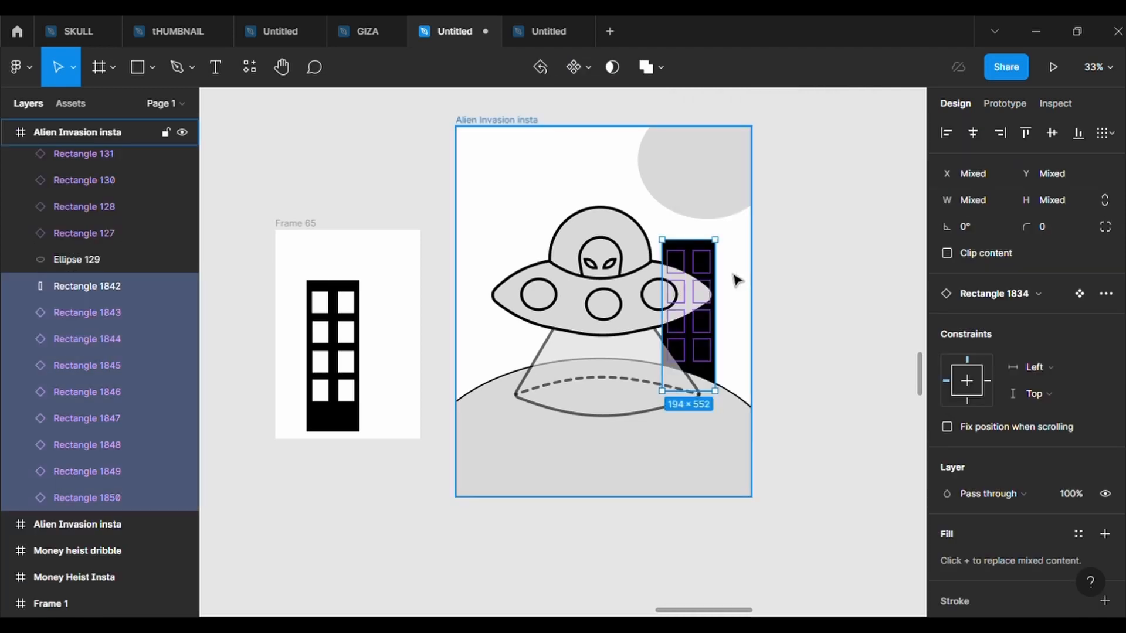
{"action": "key", "text": "ctrl+z"}
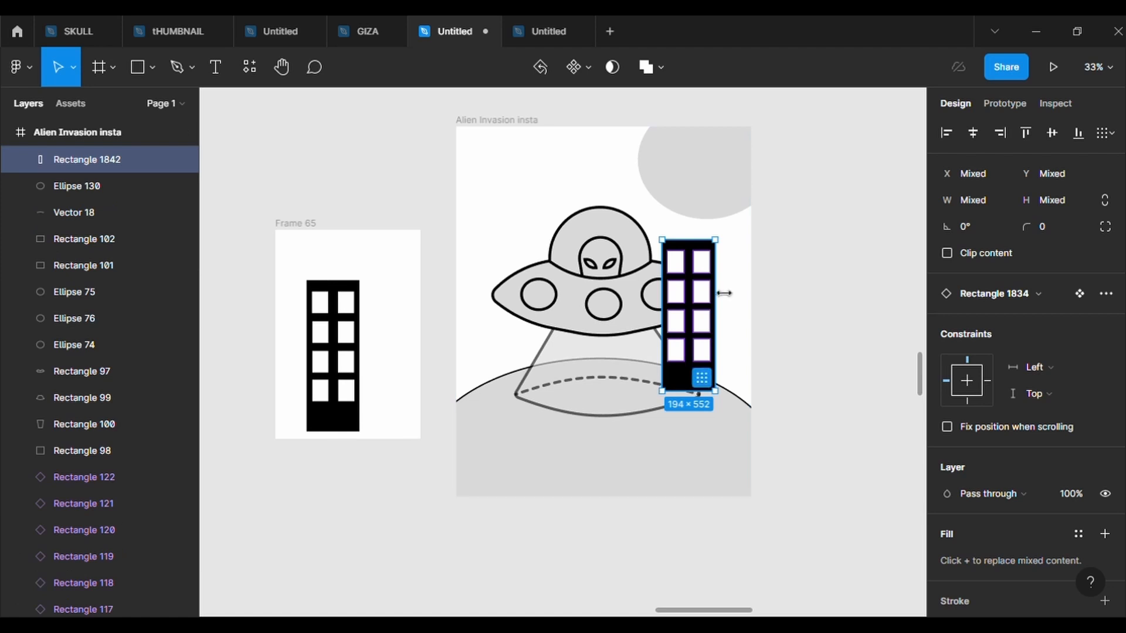
Group the building copy's rectangle and windows, and send the group to the back of the scene.
{"action": "right_click", "coordinate": [703, 288]}
{"action": "left_click", "coordinate": [749, 273]}
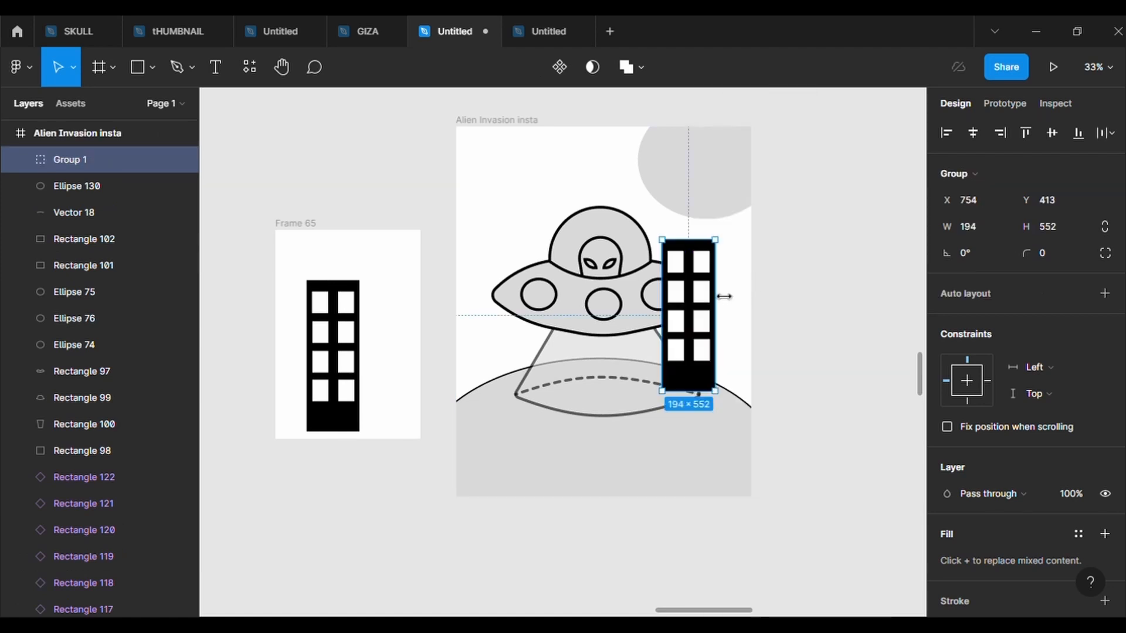
{"action": "right_click", "coordinate": [695, 287]}
{"action": "left_click", "coordinate": [735, 262]}
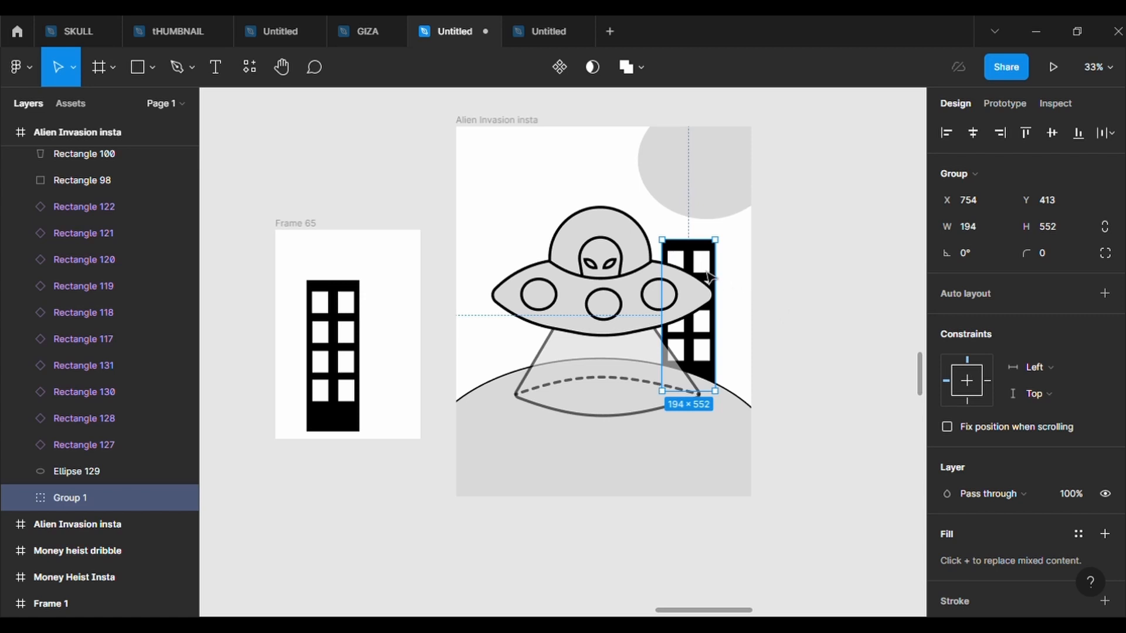
Paste two more grouped buildings behind the saucer, one central at about X 462, Y 455 and one on its left at about X 138, Y 373.
{"action": "left_click_drag", "start_coordinate": [705, 263], "coordinate": [626, 281]}
{"action": "key", "text": "ctrl+v"}
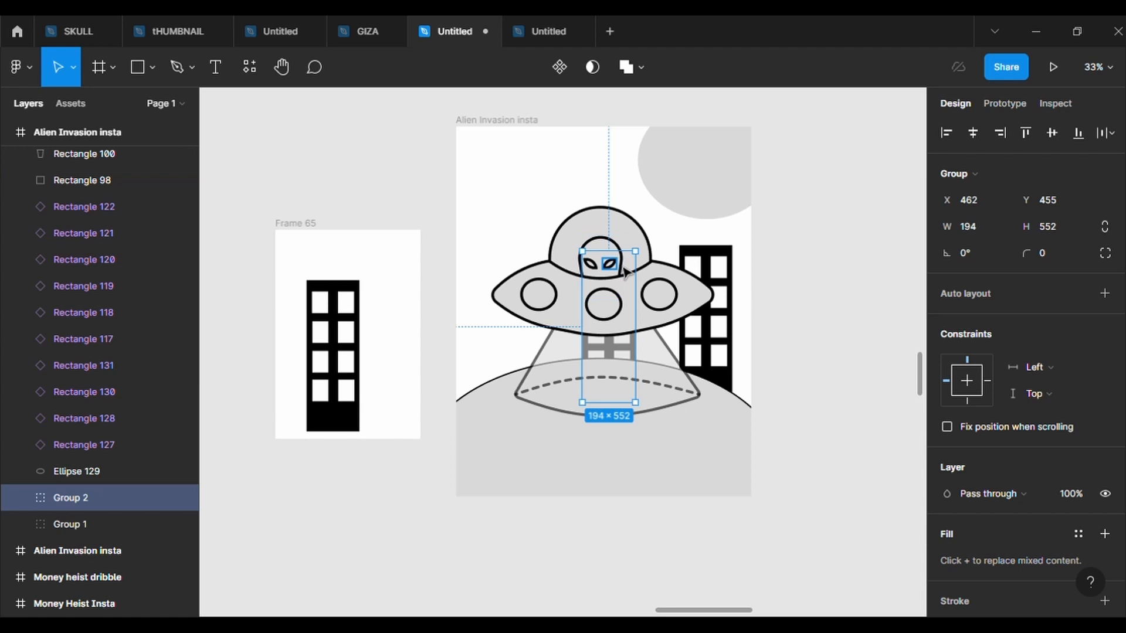
{"action": "key", "text": "ctrl+v"}
{"action": "left_click_drag", "start_coordinate": [630, 284], "coordinate": [545, 257]}
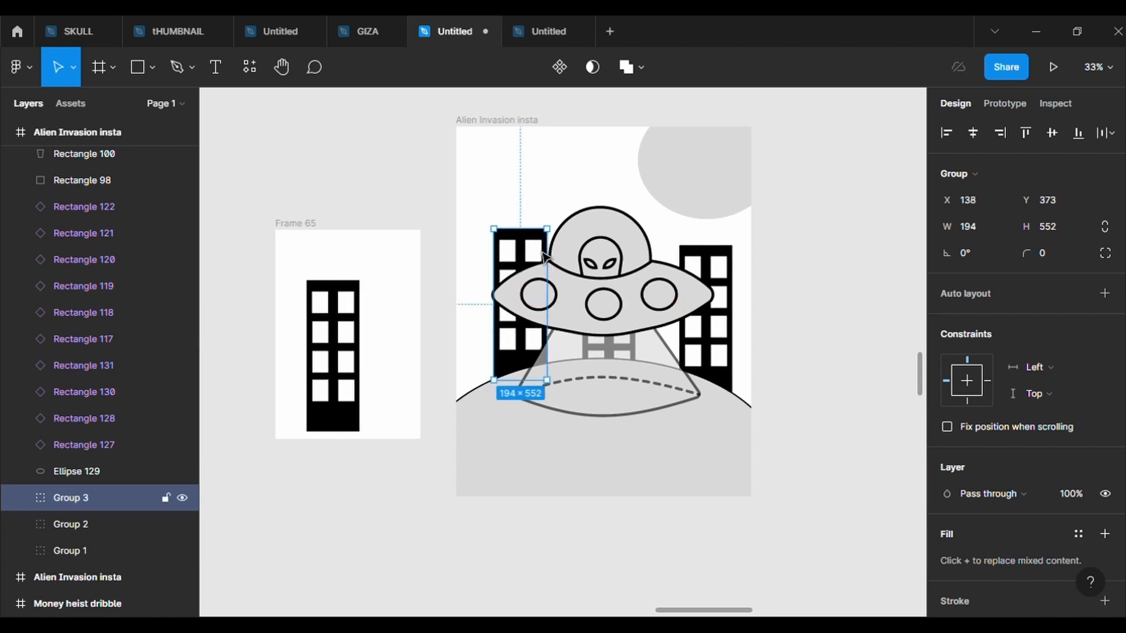
Add a fourth building at the frame's left edge at about X -56, Y 568, and shift the neighbouring building slightly right.
{"action": "key", "text": "ctrl+v"}
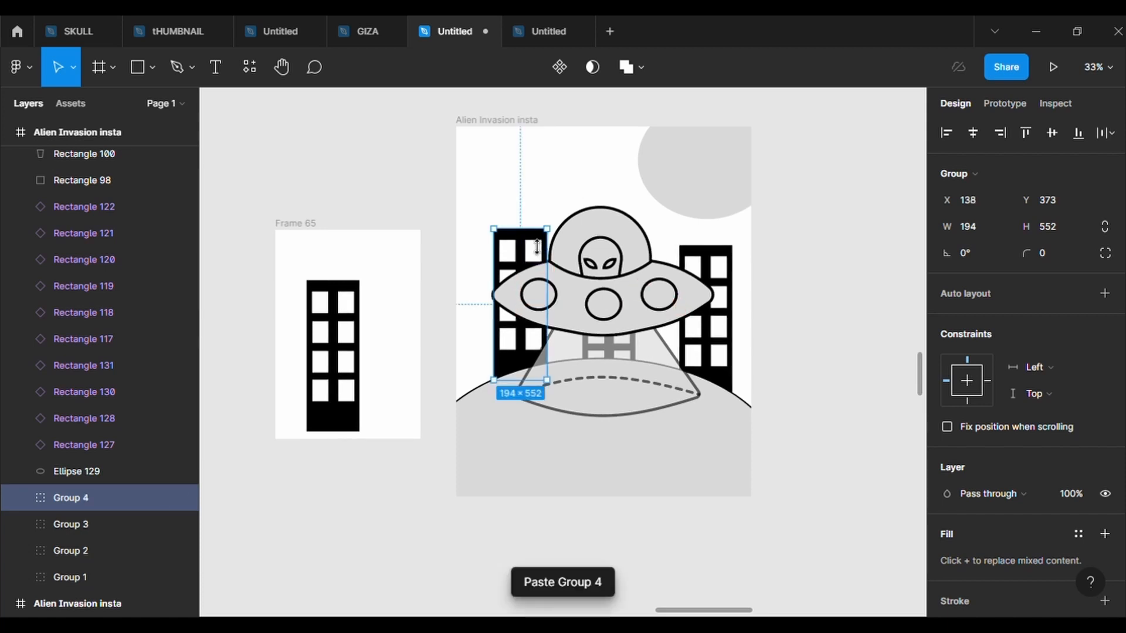
{"action": "left_click_drag", "start_coordinate": [537, 247], "coordinate": [469, 309]}
{"action": "left_click", "coordinate": [512, 253]}
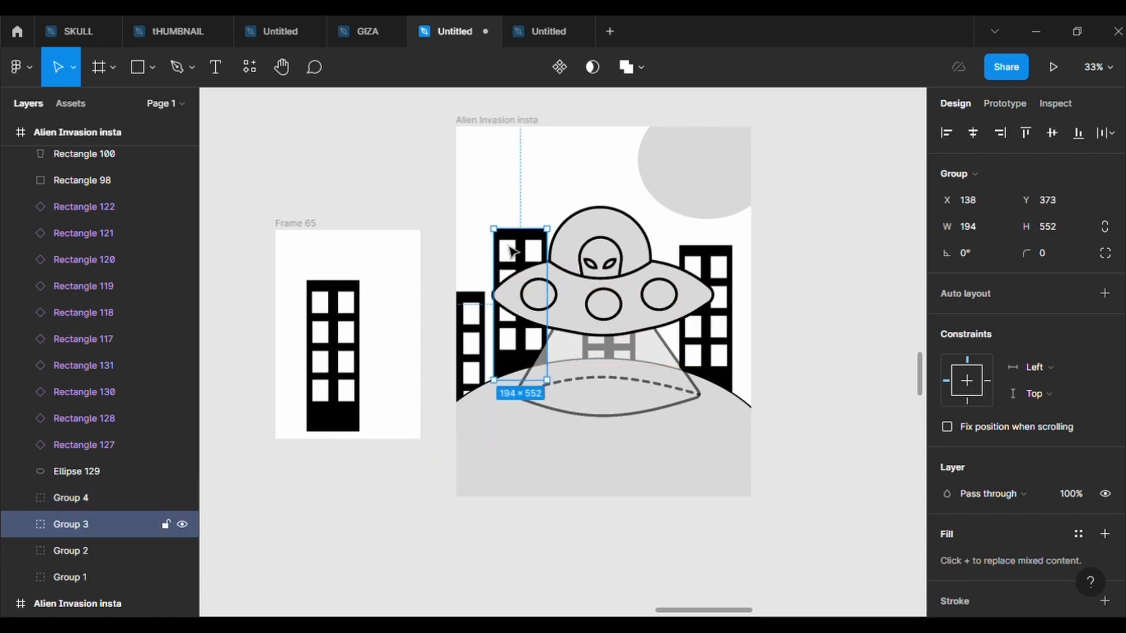
{"action": "left_click_drag", "start_coordinate": [518, 247], "coordinate": [534, 247]}
{"action": "left_click", "coordinate": [476, 306]}
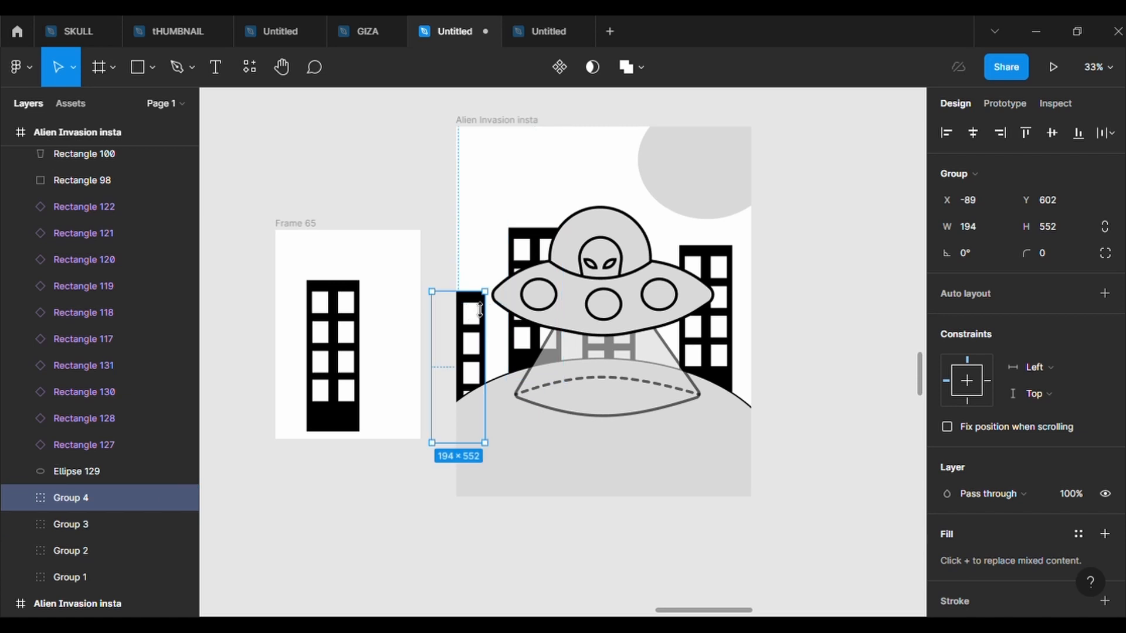
{"action": "left_click_drag", "start_coordinate": [476, 306], "coordinate": [484, 300]}
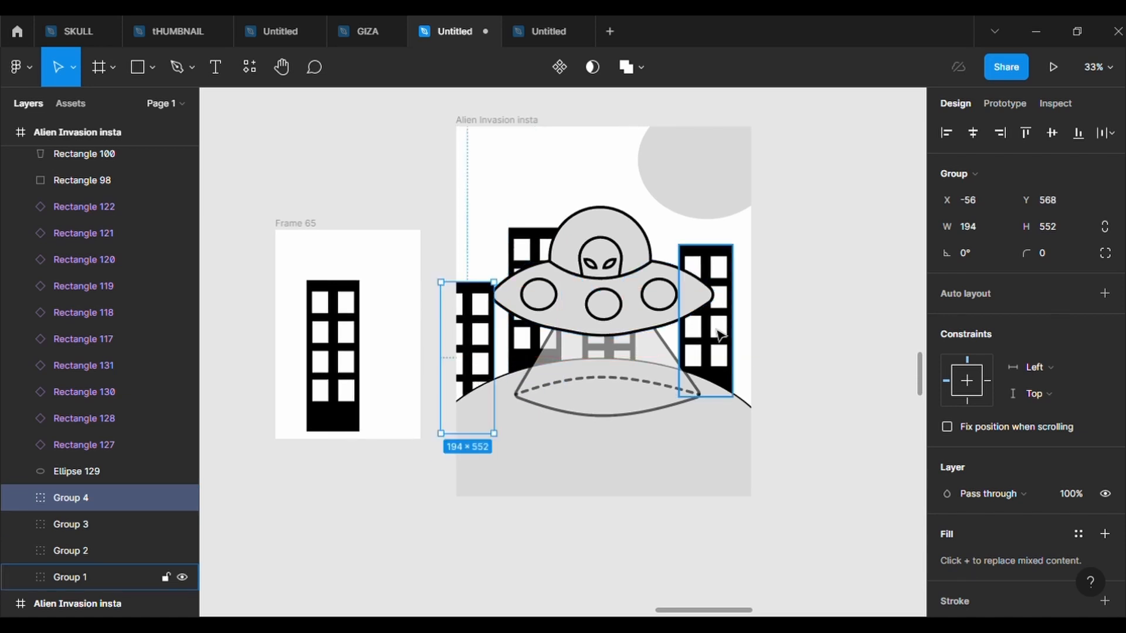
{"action": "left_click", "coordinate": [842, 417]}
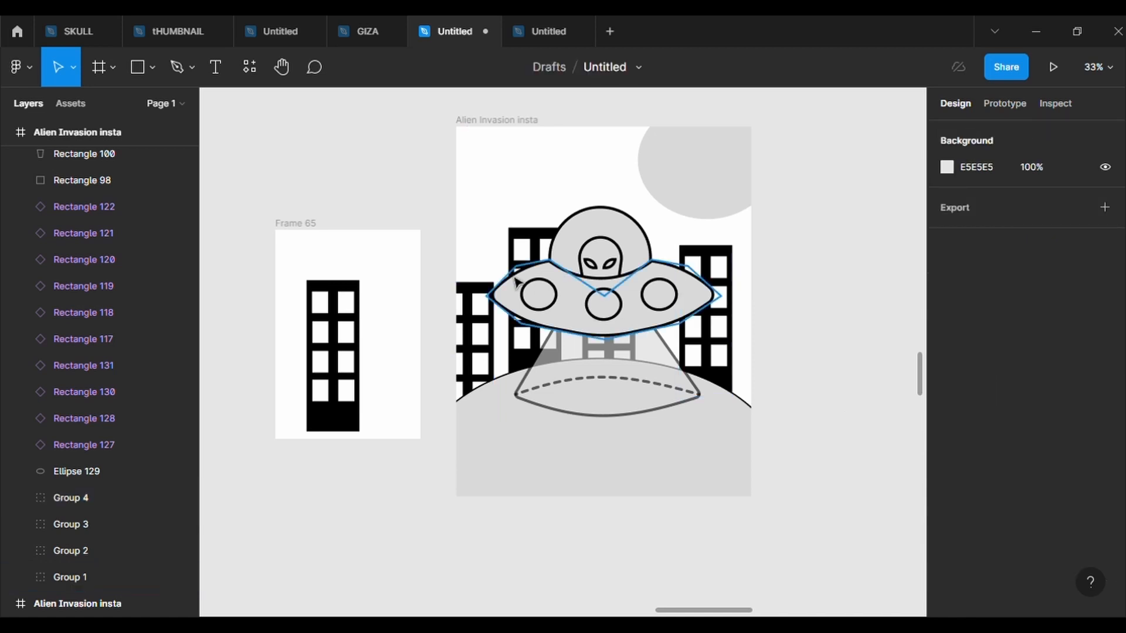
Fill the circle in the frame's upper-right corner with yellow-green DBF05C.
{"action": "left_click", "coordinate": [720, 214]}
{"action": "left_click", "coordinate": [947, 493]}
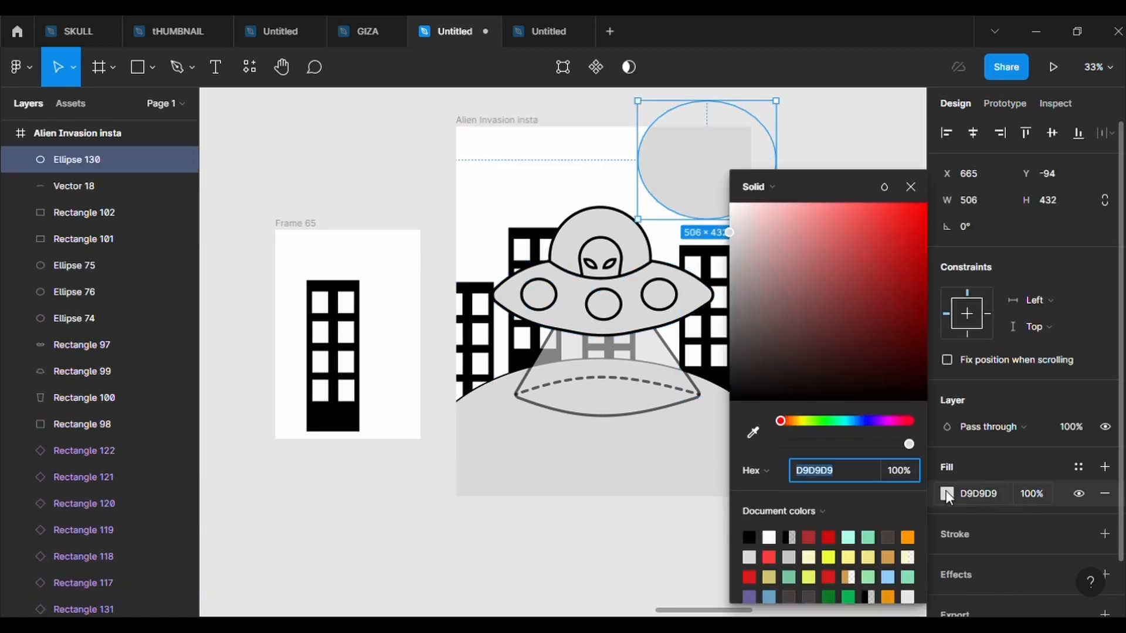
{"action": "left_click", "coordinate": [813, 575]}
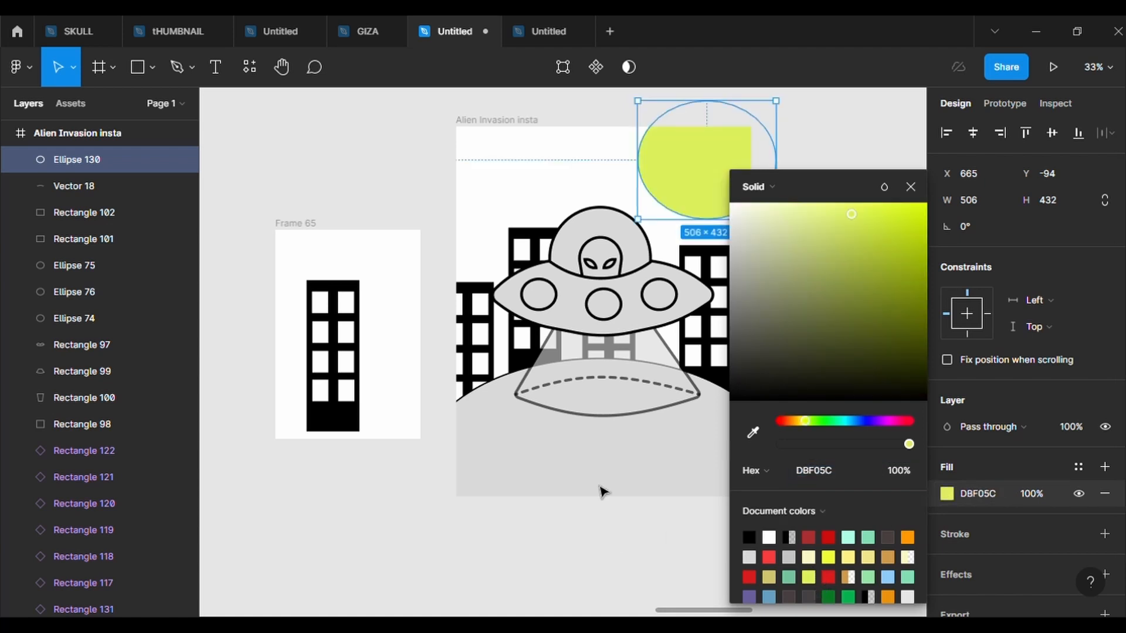
Change the Alien Invasion insta frame's background fill to dark grey 635D5D.
{"action": "left_click", "coordinate": [476, 121]}
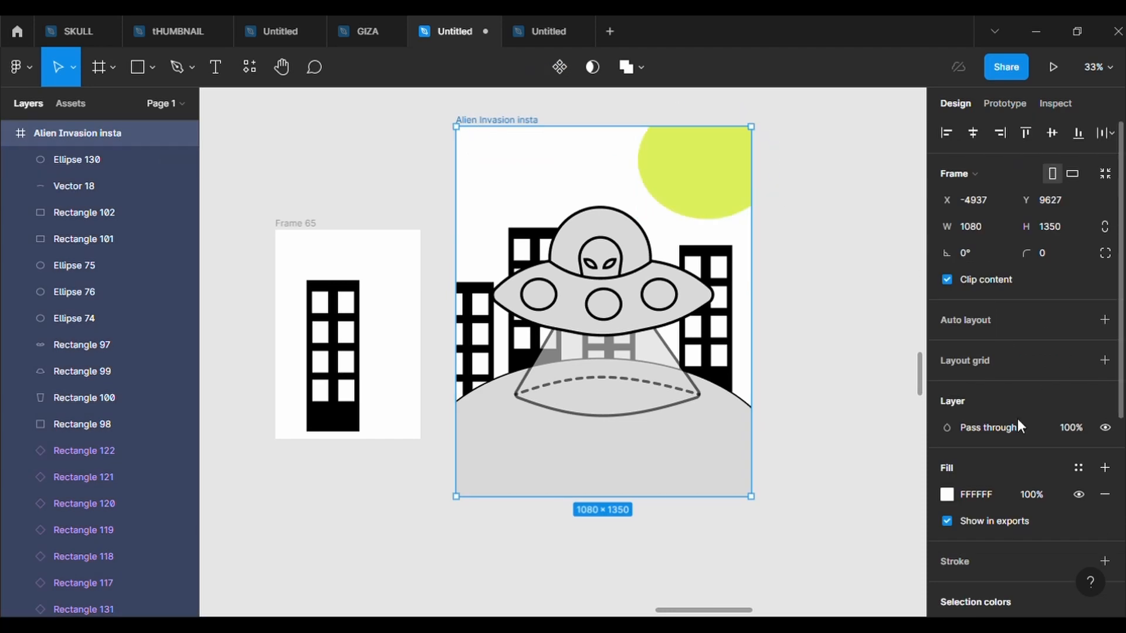
{"action": "left_click", "coordinate": [947, 495]}
{"action": "left_click_drag", "start_coordinate": [772, 262], "coordinate": [741, 329]}
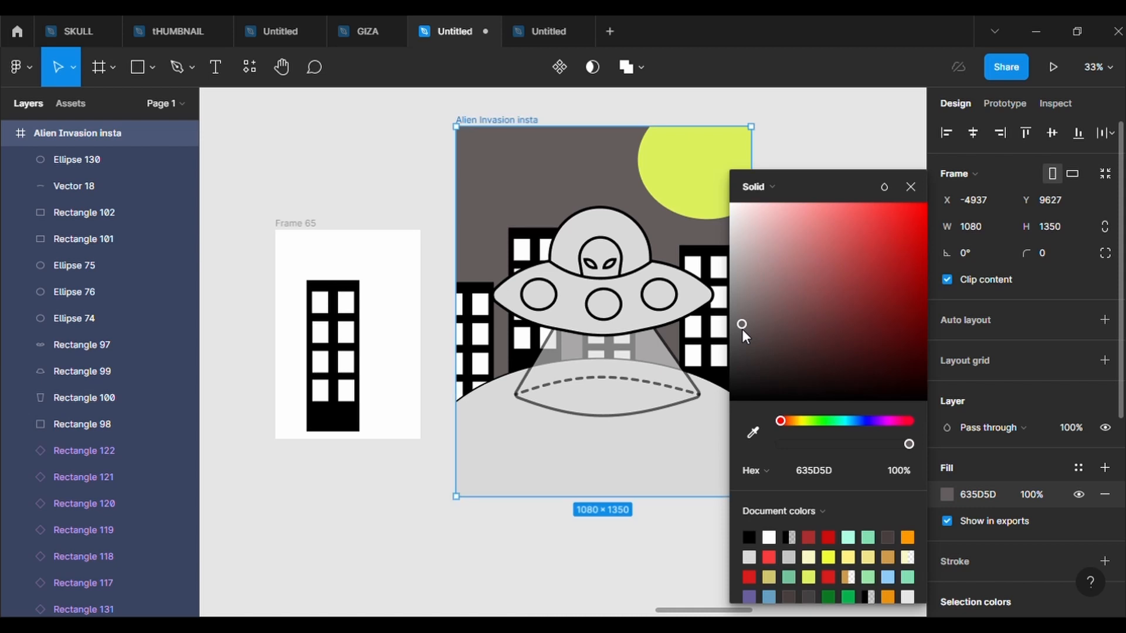
Fill the large ground ellipse below the saucer with dark green.
{"action": "left_click", "coordinate": [661, 493]}
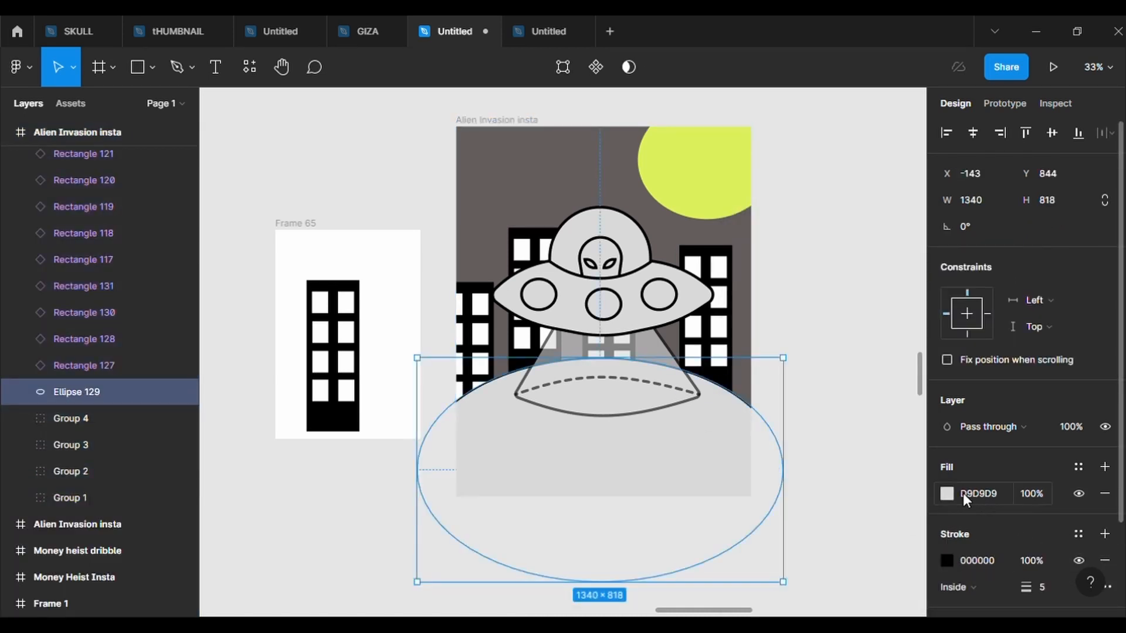
{"action": "left_click", "coordinate": [946, 493]}
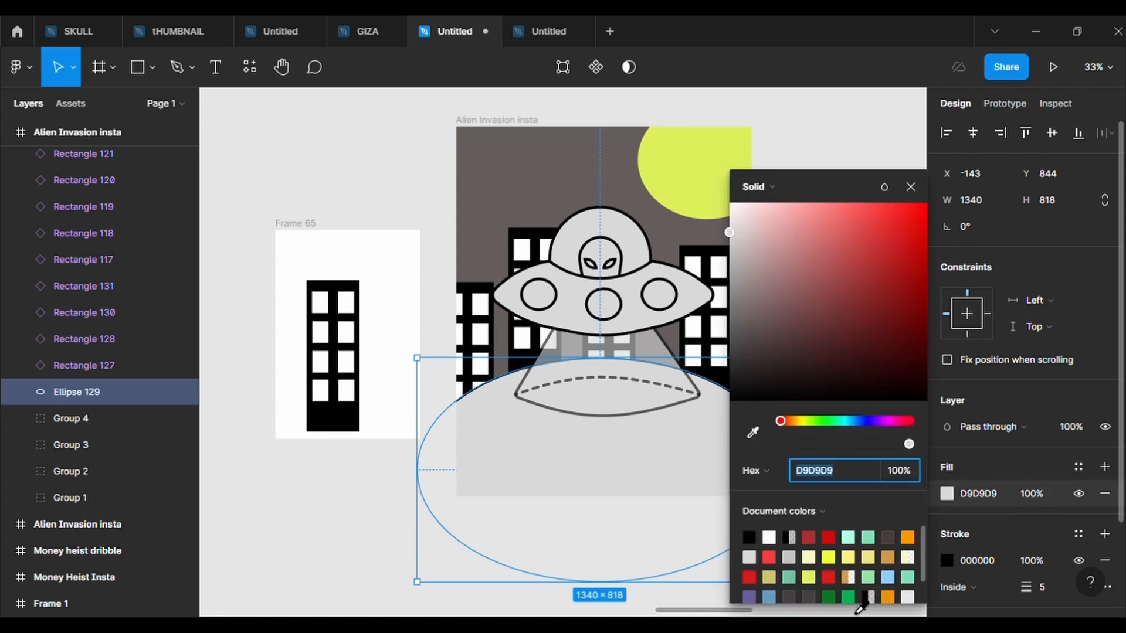
{"action": "left_click", "coordinate": [829, 598]}
{"action": "left_click", "coordinate": [357, 548]}
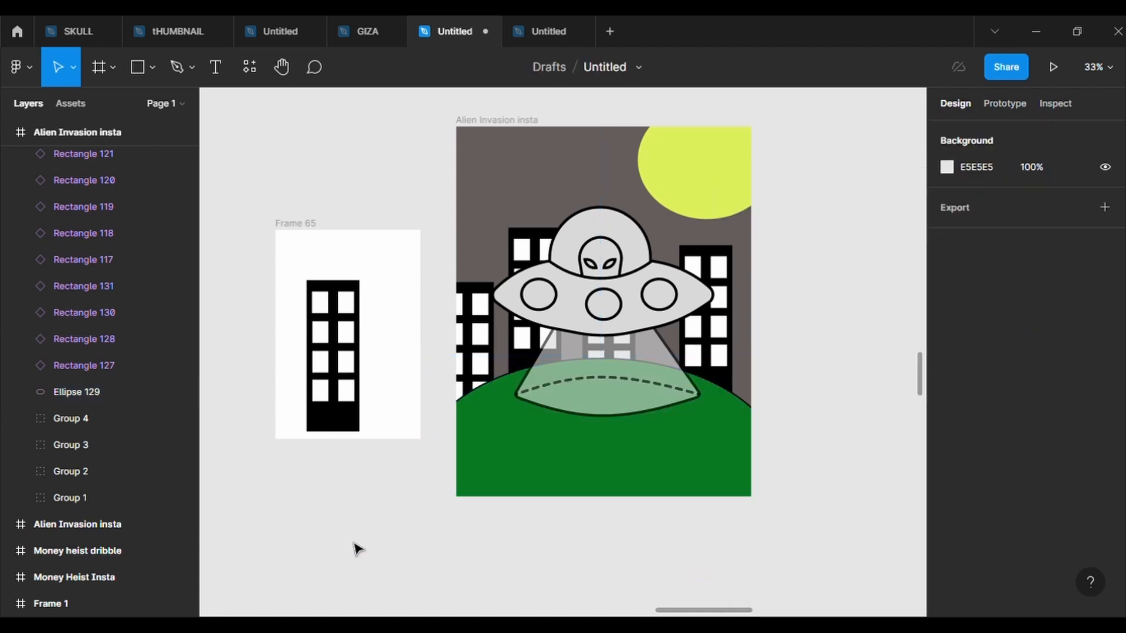
Fill the light beam under the saucer with green 05B24B at 60% fill opacity.
{"action": "left_click", "coordinate": [599, 370]}
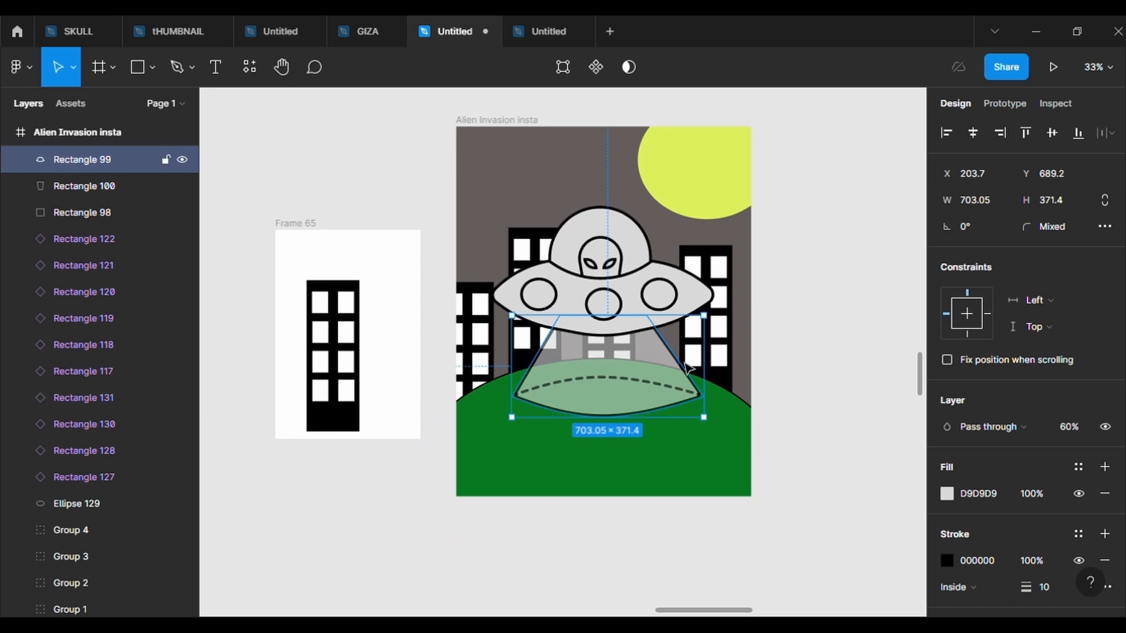
{"action": "left_click", "coordinate": [948, 495]}
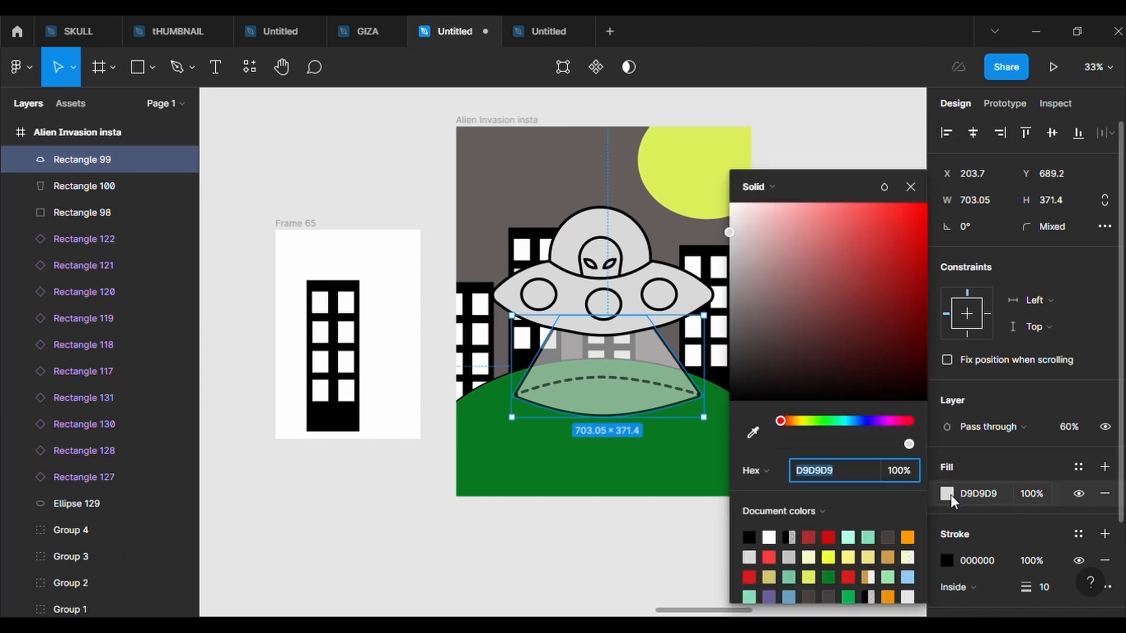
{"action": "left_click", "coordinate": [848, 598]}
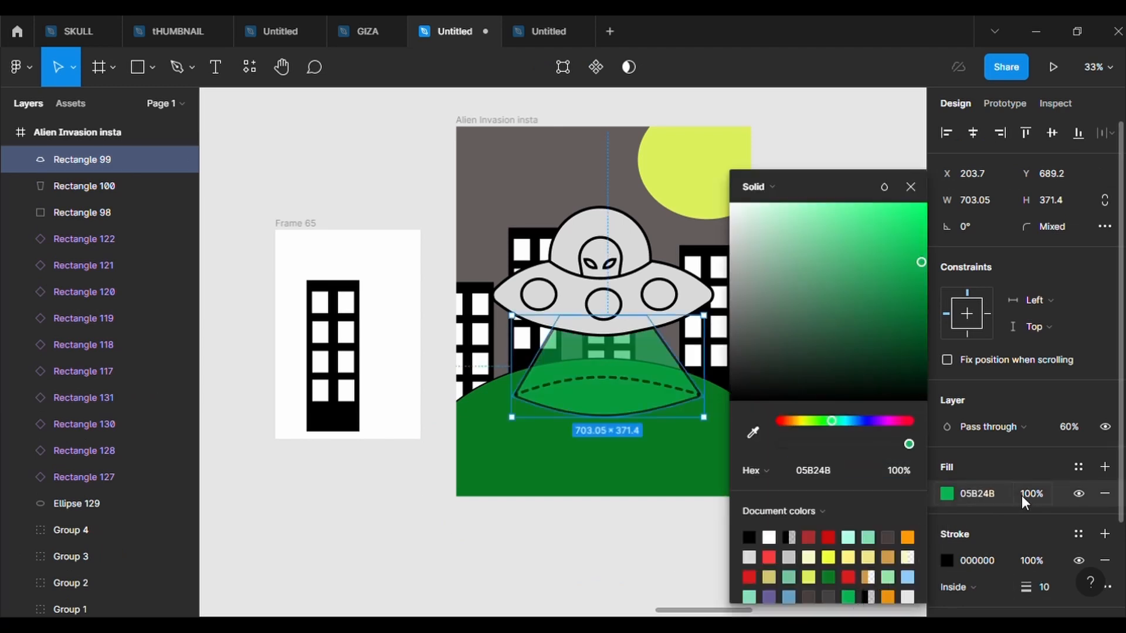
{"action": "left_click", "coordinate": [1029, 494]}
{"action": "type", "text": "60"}
{"action": "key", "text": "Return"}
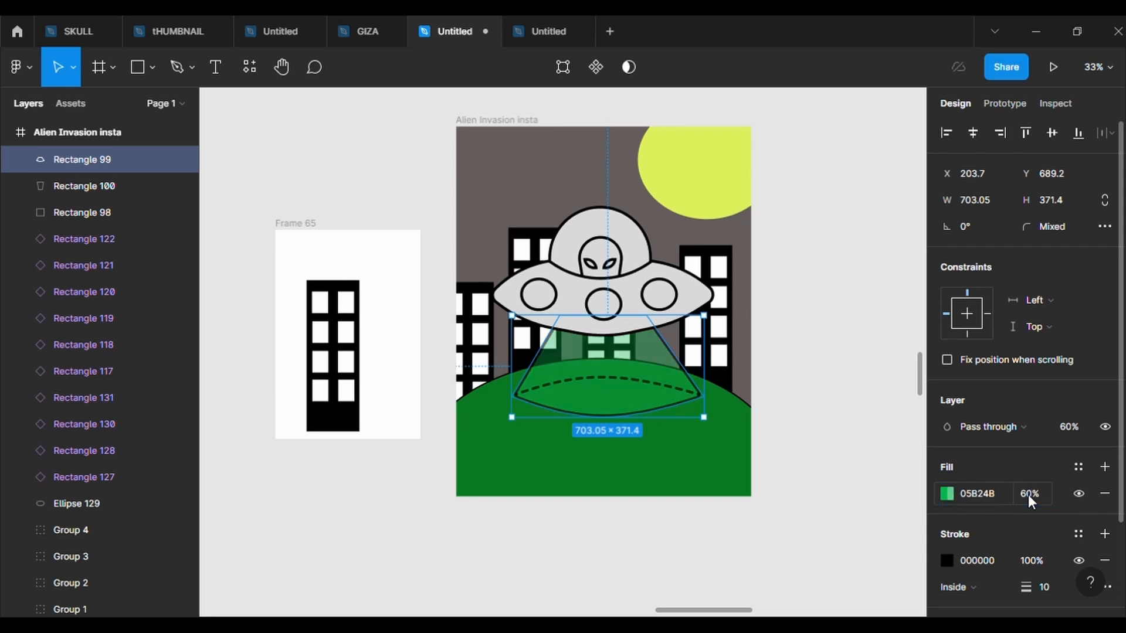
{"action": "left_click", "coordinate": [880, 454]}
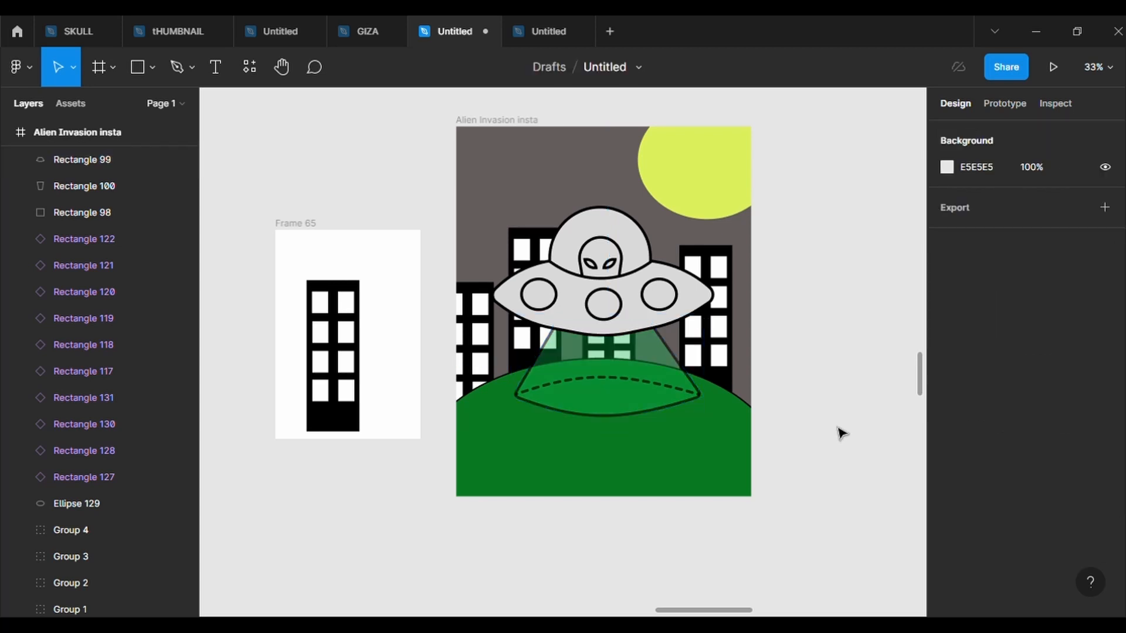
Set the light beam's fill opacity to 40%.
{"action": "left_click", "coordinate": [647, 354]}
{"action": "left_click", "coordinate": [1034, 497]}
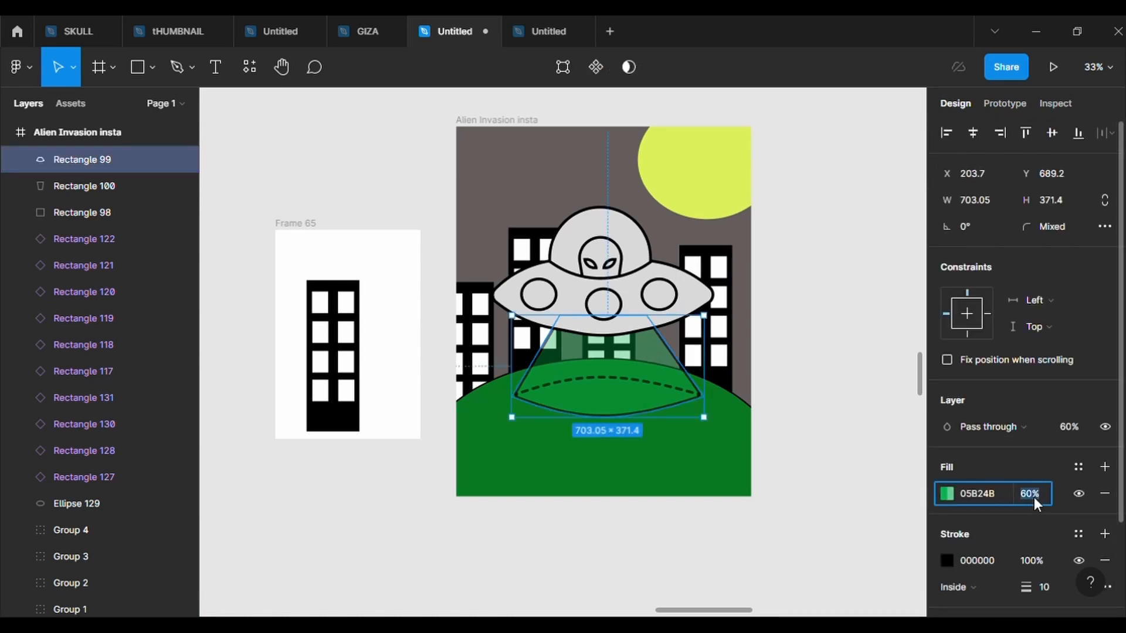
{"action": "type", "text": "40"}
{"action": "key", "text": "Return"}
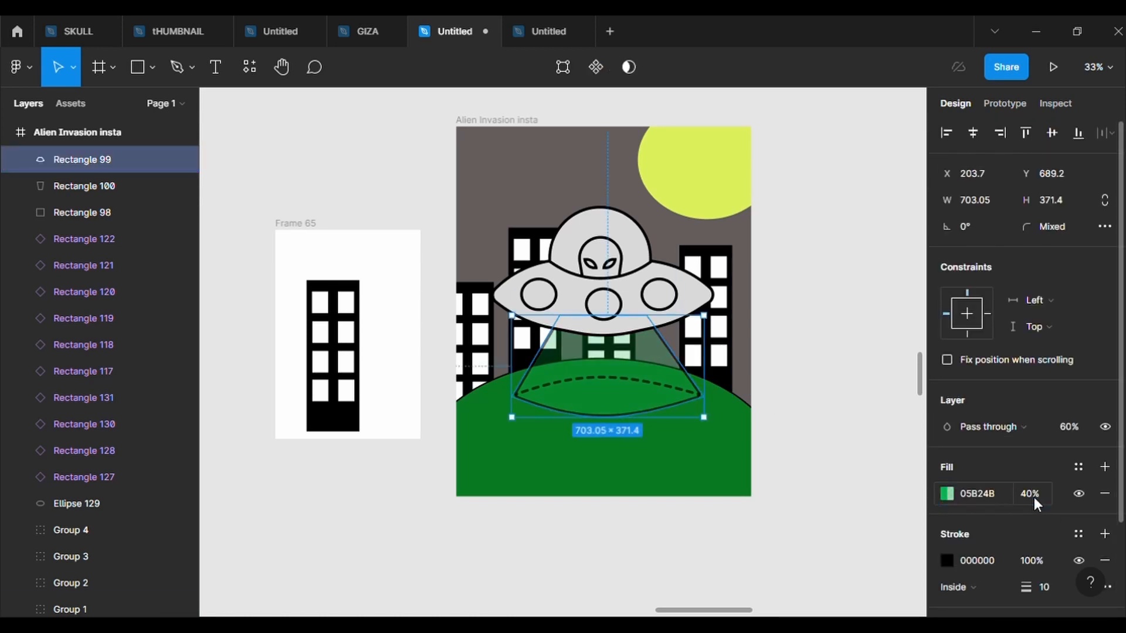
{"action": "left_click", "coordinate": [893, 410]}
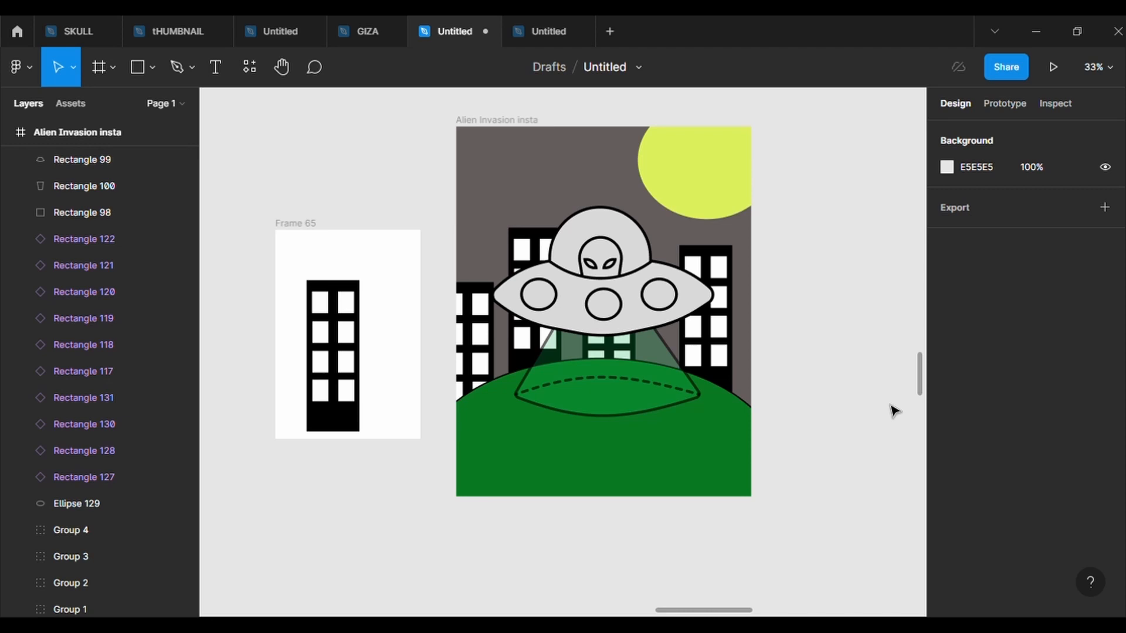
Fill the saucer's body with purple 685F9C.
{"action": "left_click", "coordinate": [700, 314]}
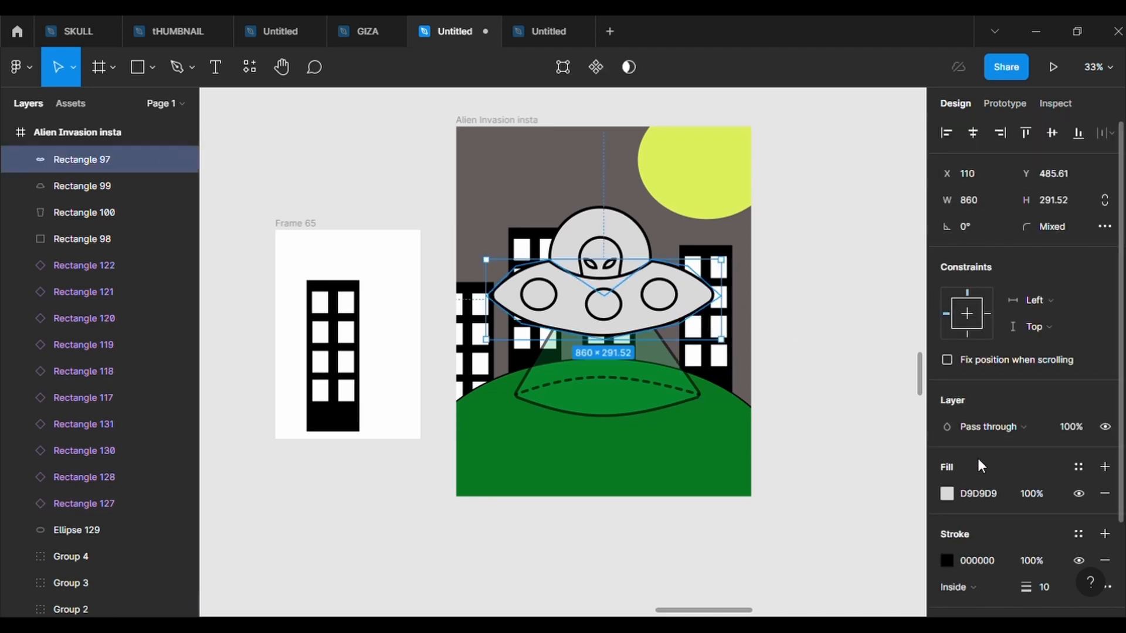
{"action": "scroll", "coordinate": [977, 458], "scroll_direction": "down", "scroll_amount": 2}
{"action": "left_click", "coordinate": [947, 380]}
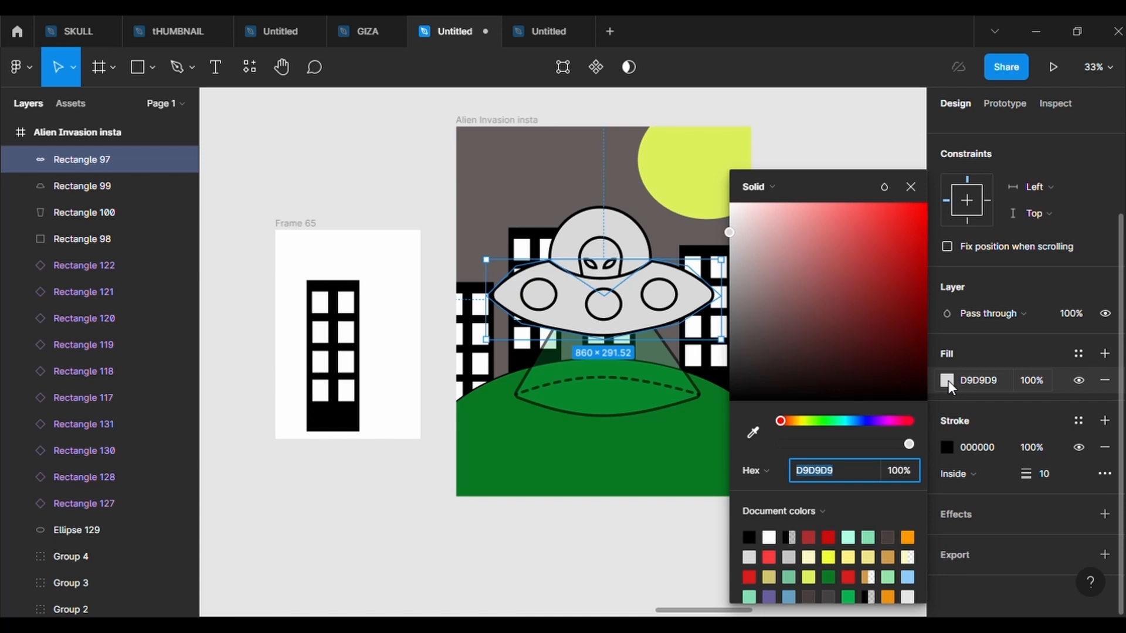
{"action": "left_click", "coordinate": [769, 598]}
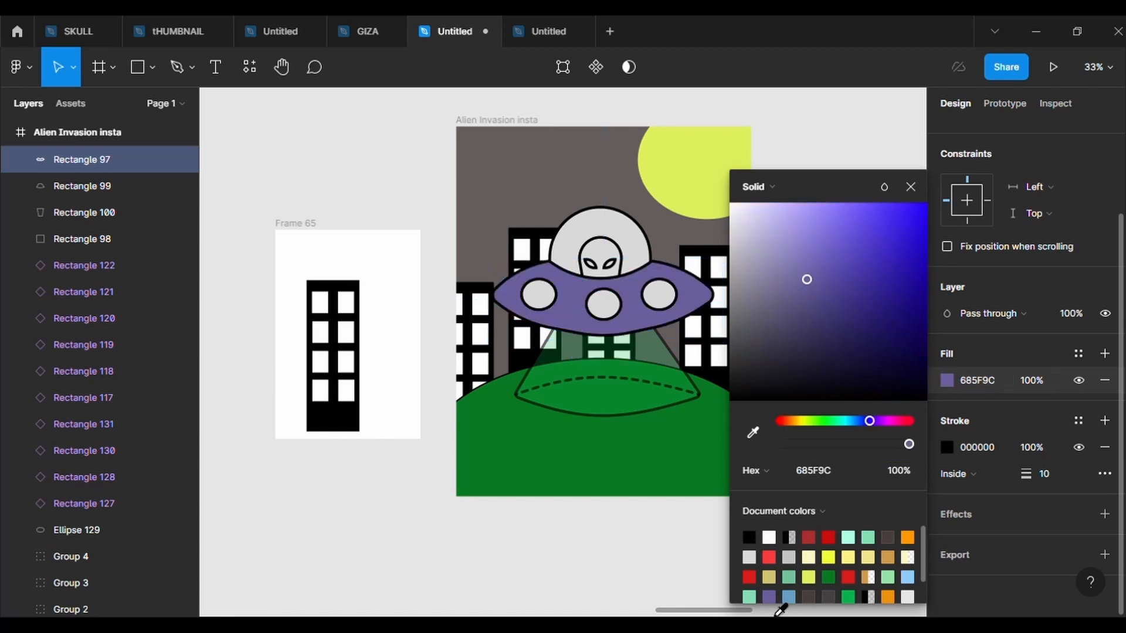
Fill the saucer's left and middle round windows with yellow-green DBF05C.
{"action": "left_click", "coordinate": [538, 294]}
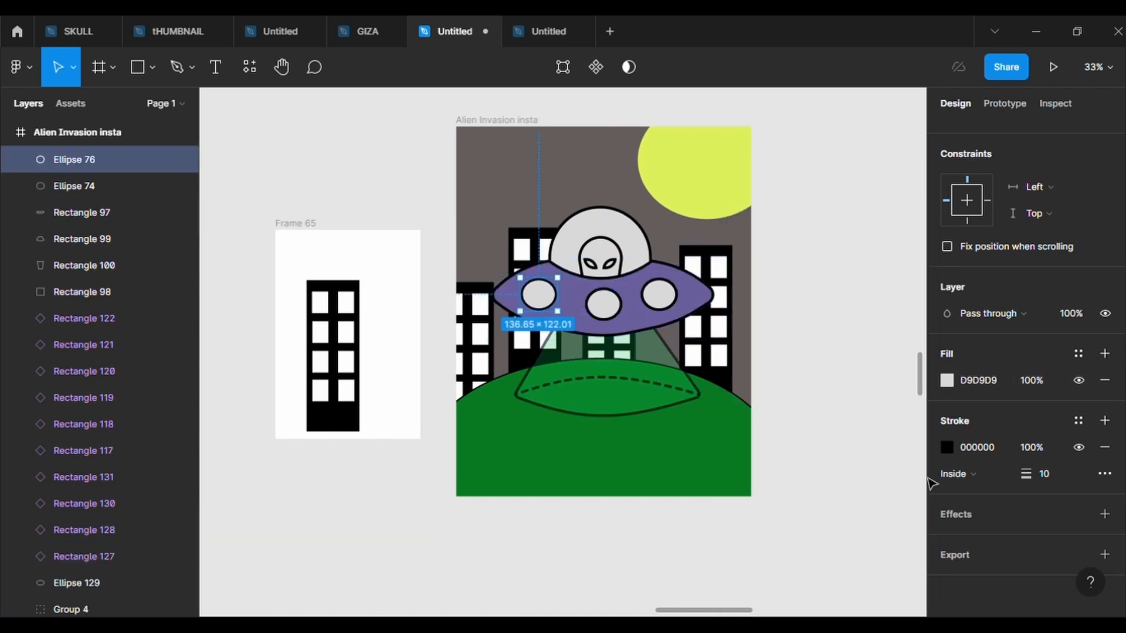
{"action": "left_click", "coordinate": [944, 380]}
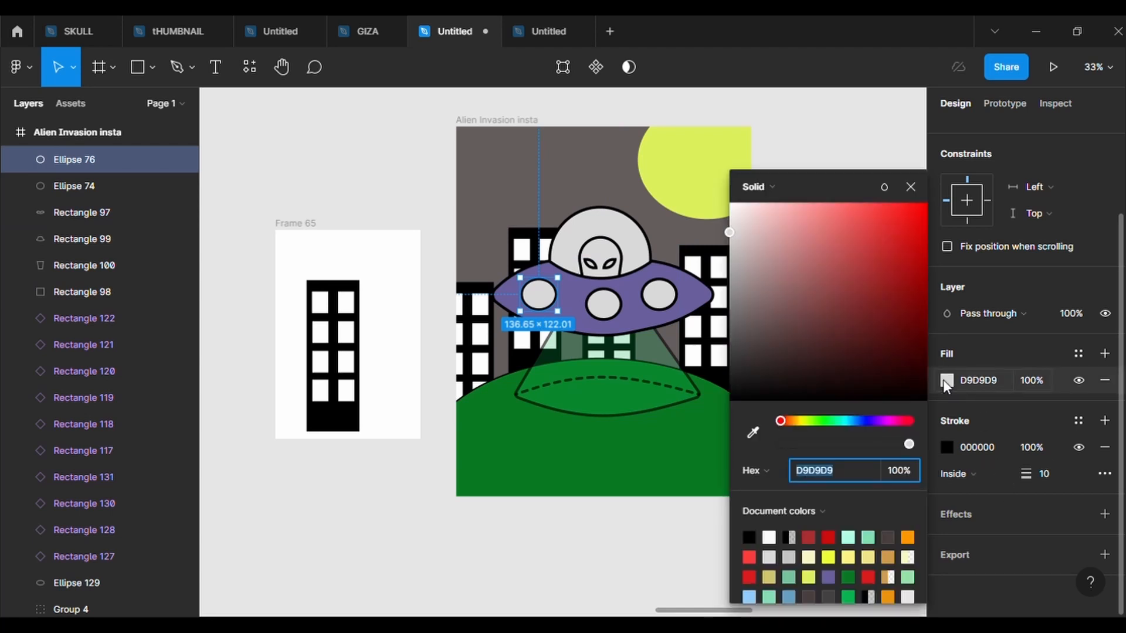
{"action": "left_click", "coordinate": [810, 579]}
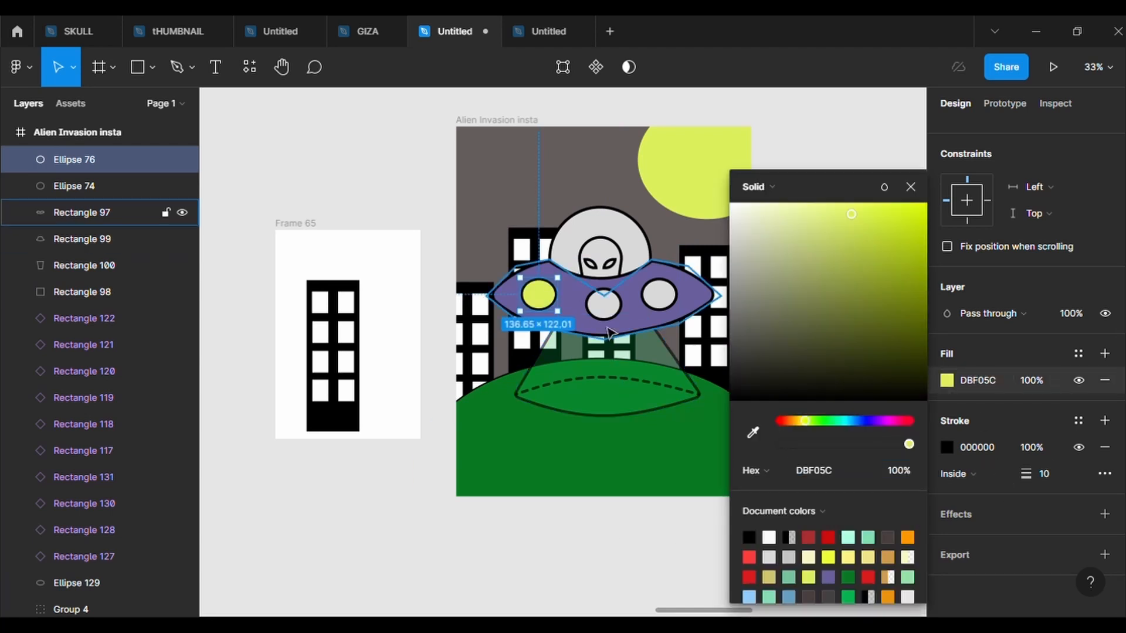
{"action": "left_click", "coordinate": [605, 310]}
{"action": "left_click", "coordinate": [945, 381]}
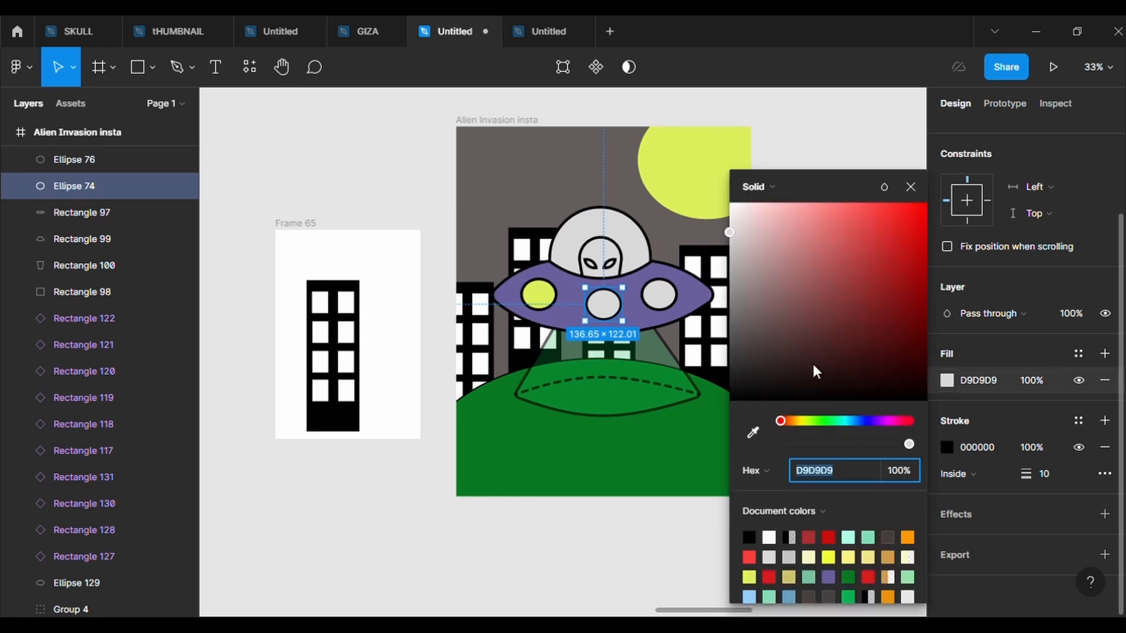
{"action": "left_click", "coordinate": [752, 432]}
{"action": "left_click", "coordinate": [540, 306]}
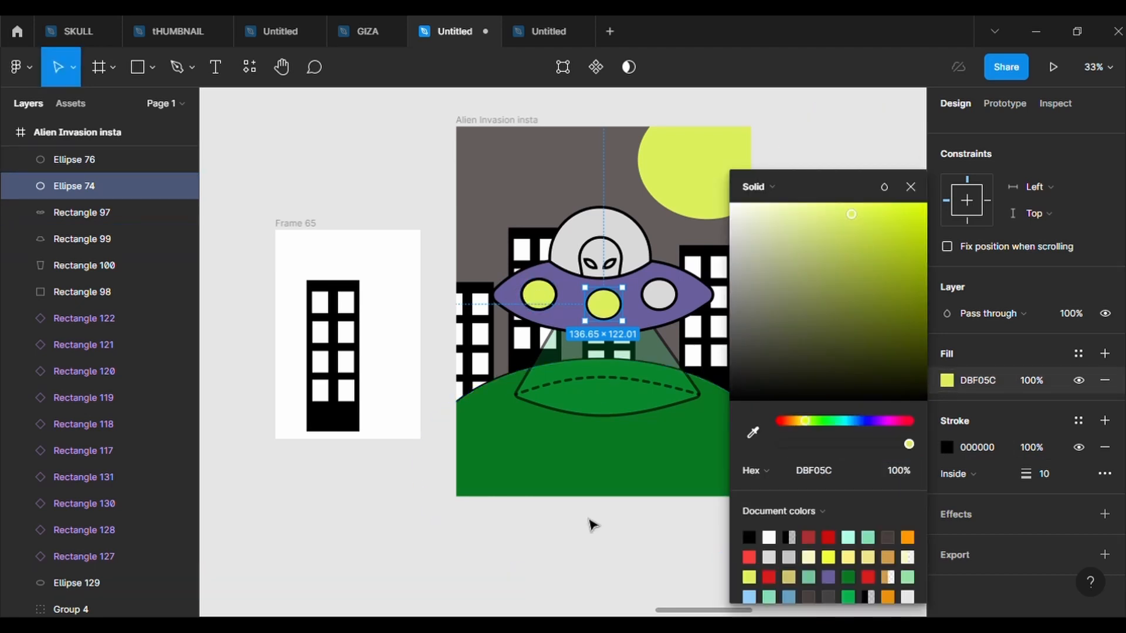
{"action": "left_click", "coordinate": [591, 522]}
Fill the saucer's right round window with the middle window's yellow-green by sampling its colour.
{"action": "left_click", "coordinate": [659, 294]}
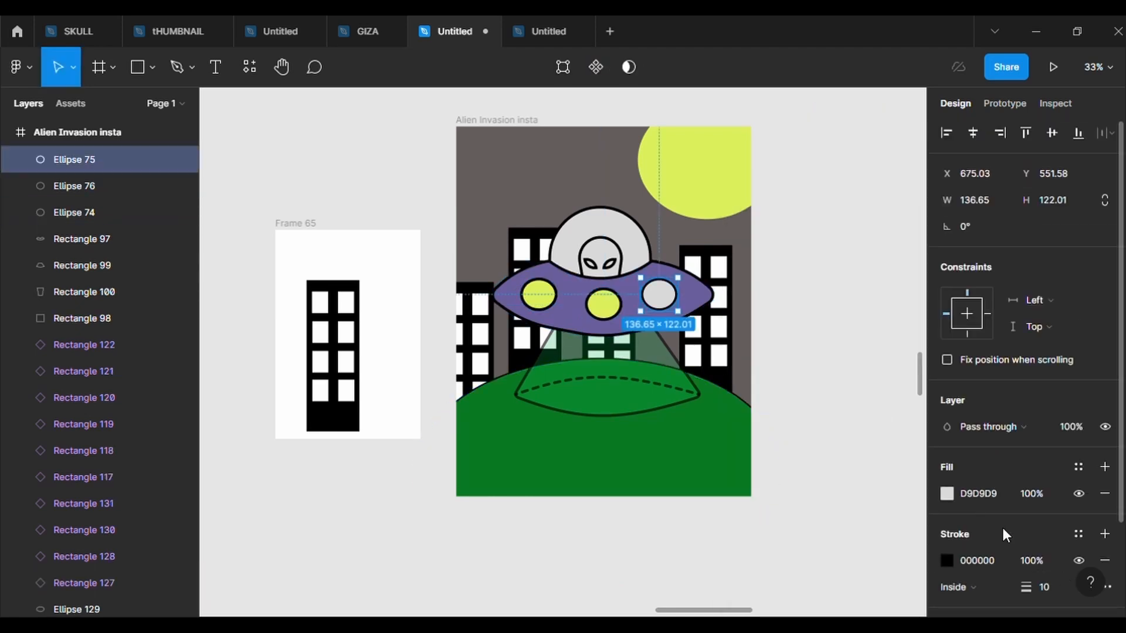
{"action": "left_click", "coordinate": [947, 494]}
{"action": "left_click", "coordinate": [752, 432]}
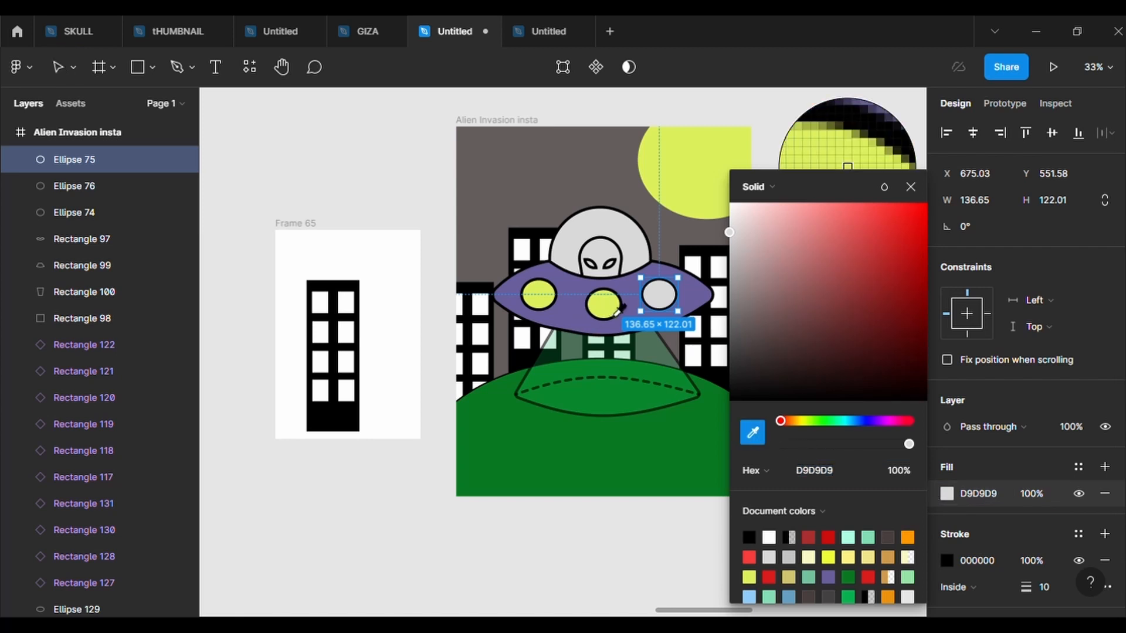
{"action": "left_click", "coordinate": [606, 303]}
{"action": "left_click", "coordinate": [388, 485]}
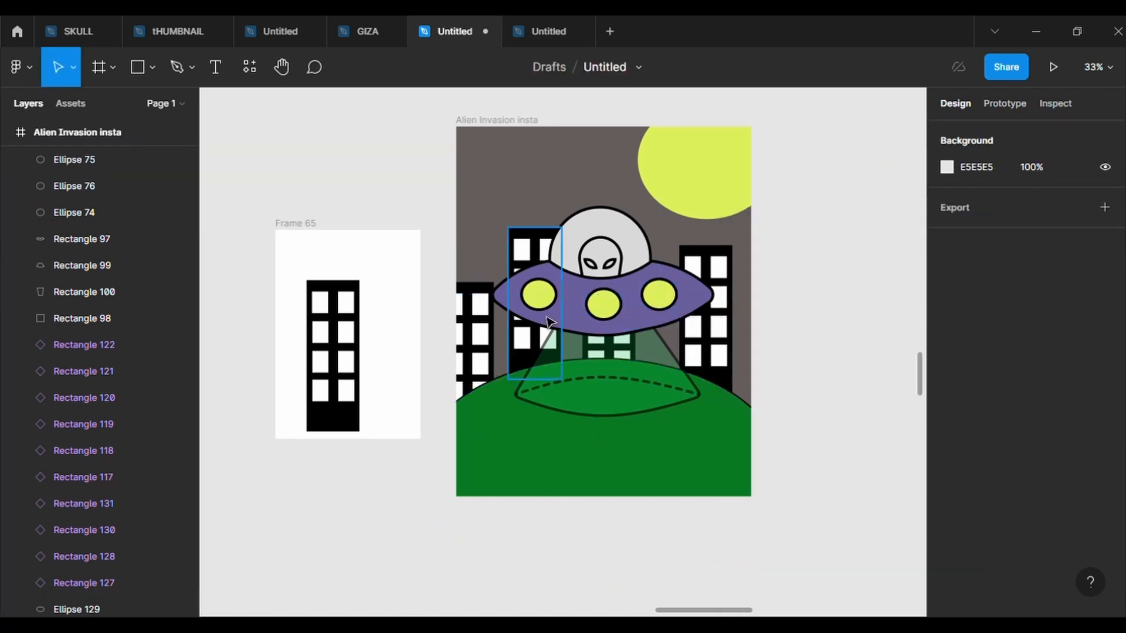
Fill the saucer's dome with yellow-green DBF05C sampled from the right round window.
{"action": "left_click", "coordinate": [598, 228]}
{"action": "left_click", "coordinate": [947, 493]}
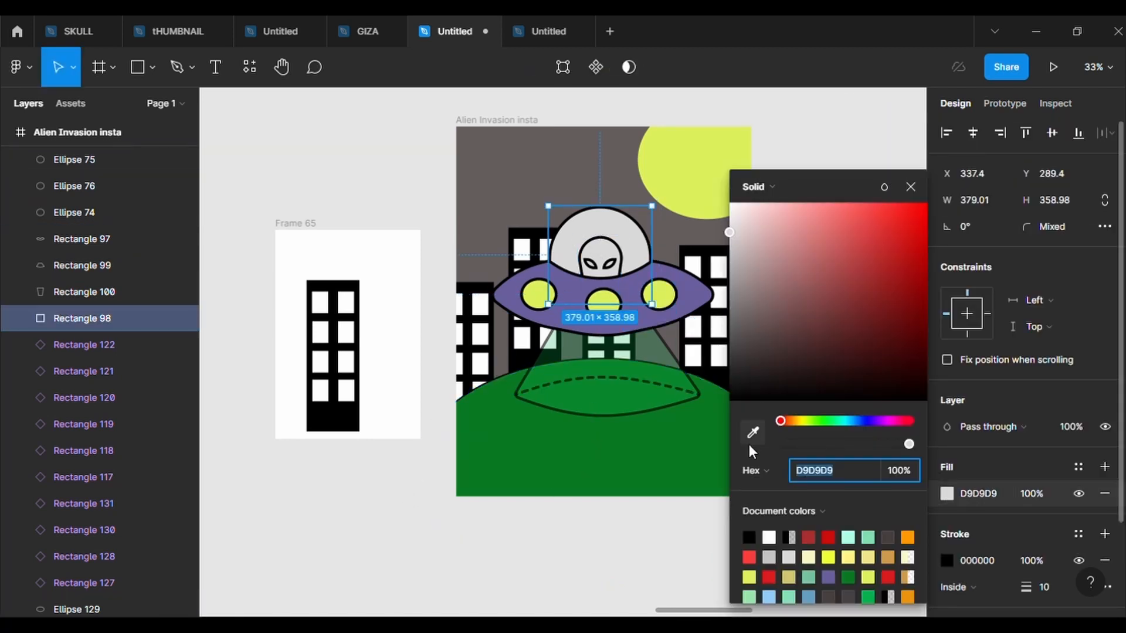
{"action": "left_click", "coordinate": [752, 432]}
{"action": "left_click", "coordinate": [672, 302]}
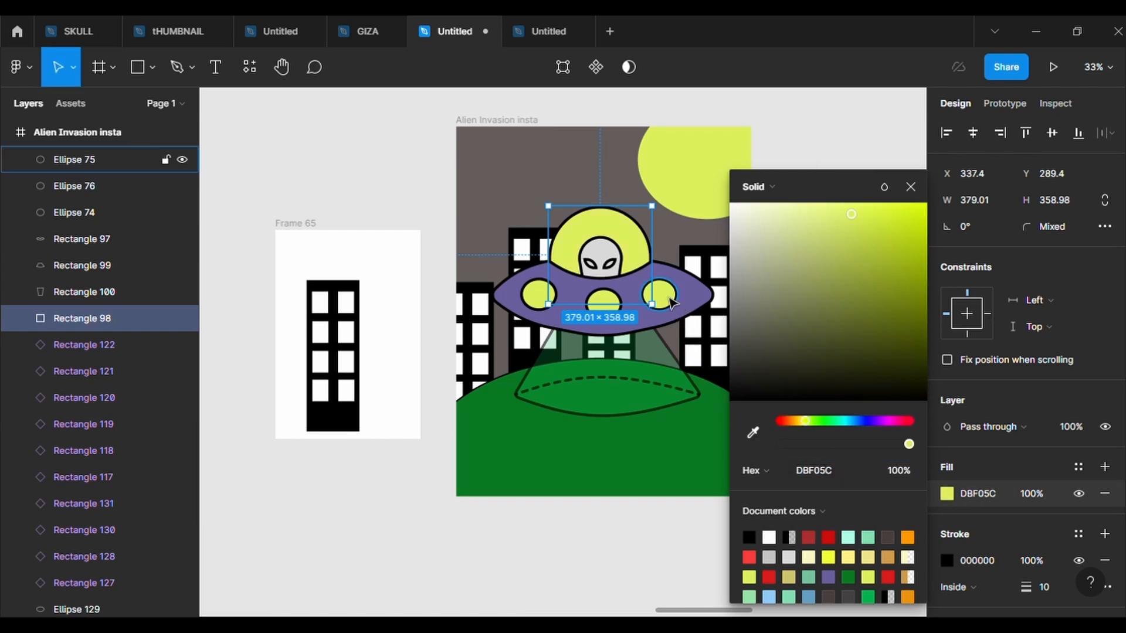
{"action": "left_click", "coordinate": [628, 553]}
Fill the alien's head inside the dome with green 05B24B.
{"action": "left_click", "coordinate": [596, 257]}
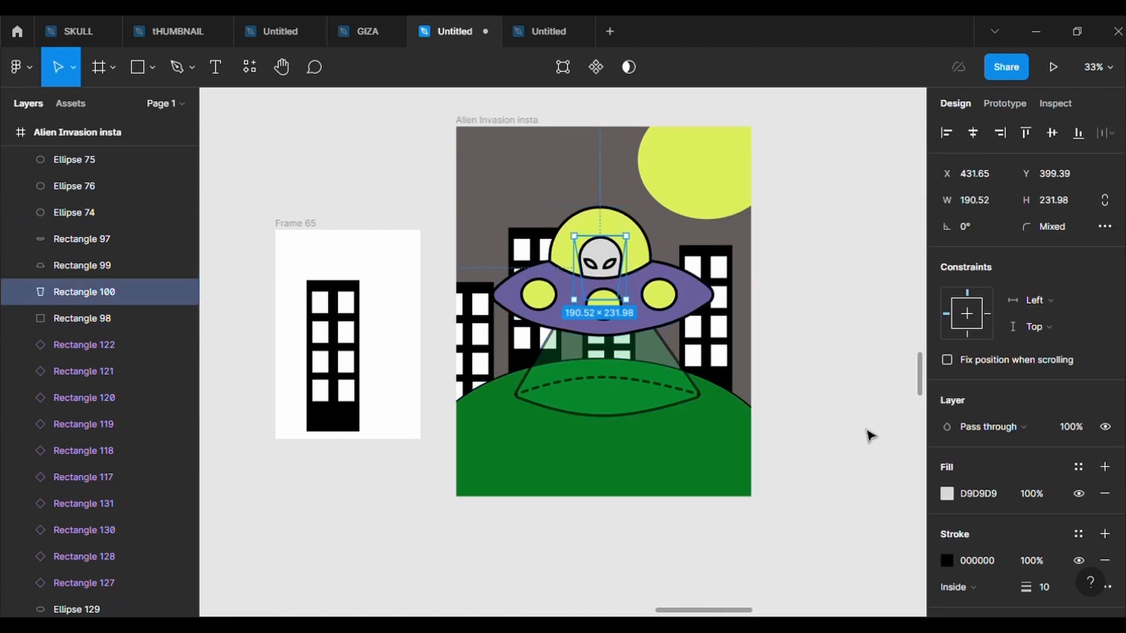
{"action": "left_click", "coordinate": [947, 493]}
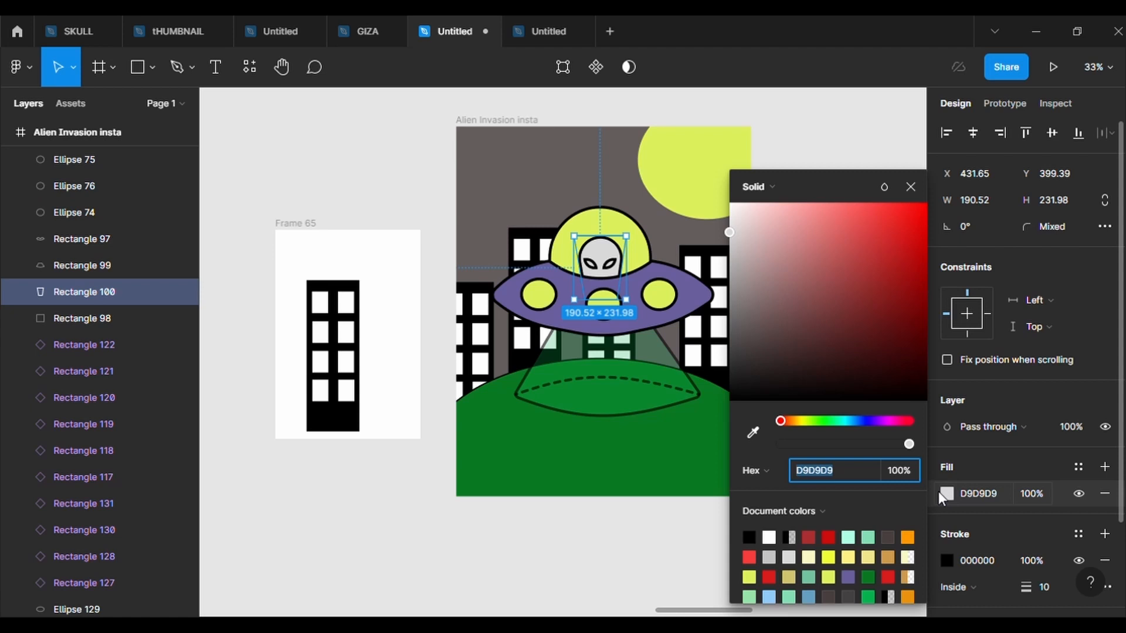
{"action": "left_click", "coordinate": [752, 433]}
{"action": "left_click", "coordinate": [873, 612]}
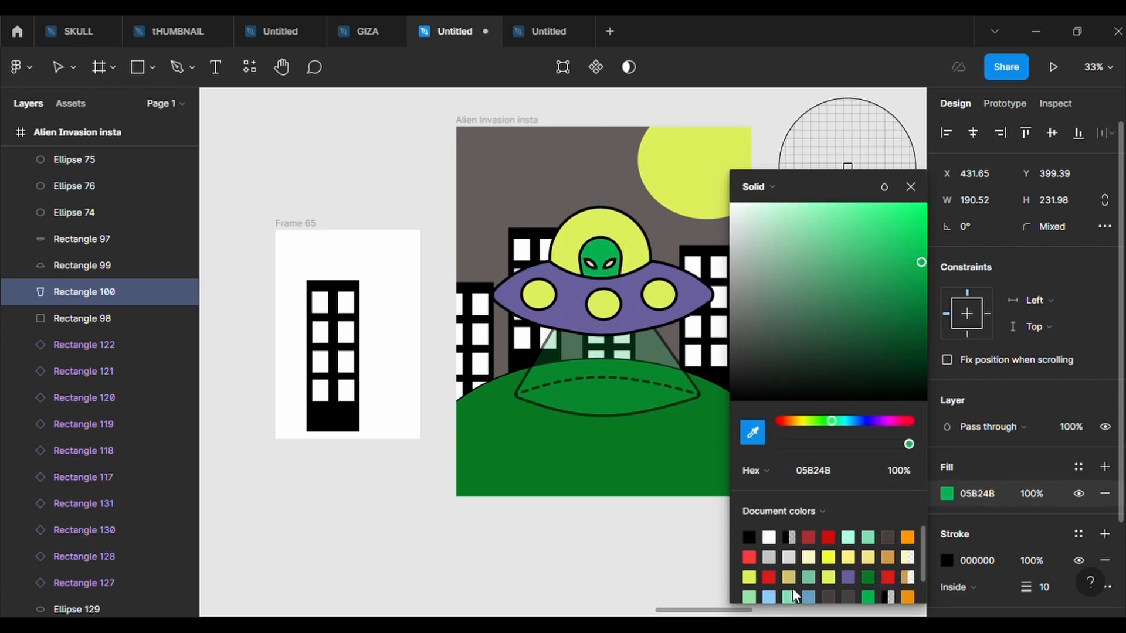
{"action": "left_click", "coordinate": [641, 576]}
{"action": "key", "text": "ctrl+z"}
{"action": "key", "text": "Escape"}
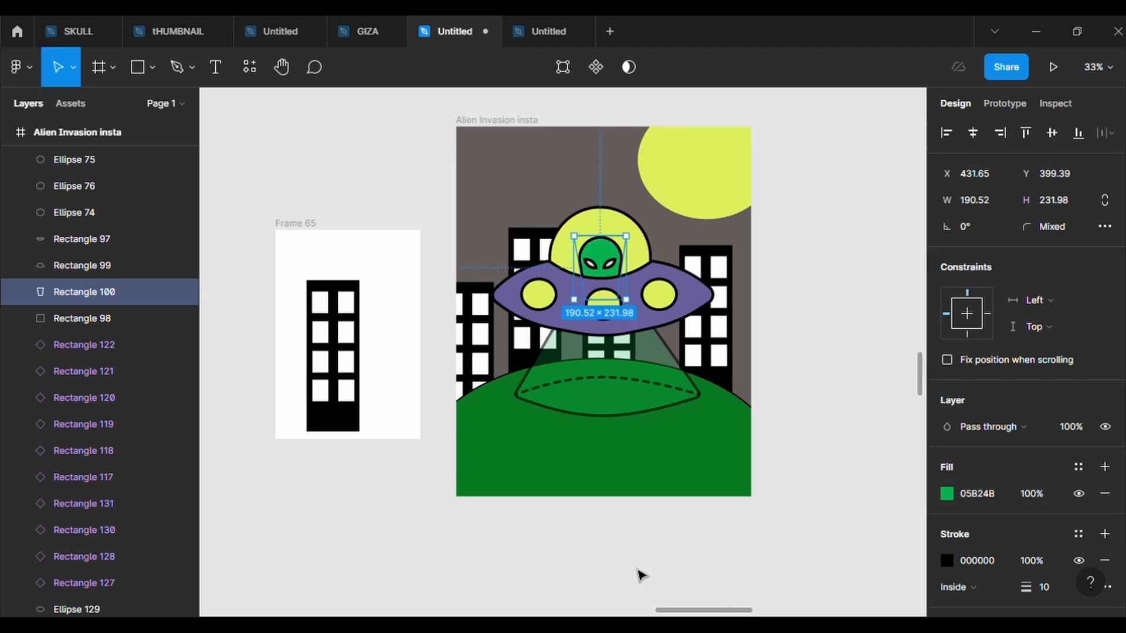
Fill both of the alien's eyes with black 000000.
{"action": "left_click", "coordinate": [617, 270]}
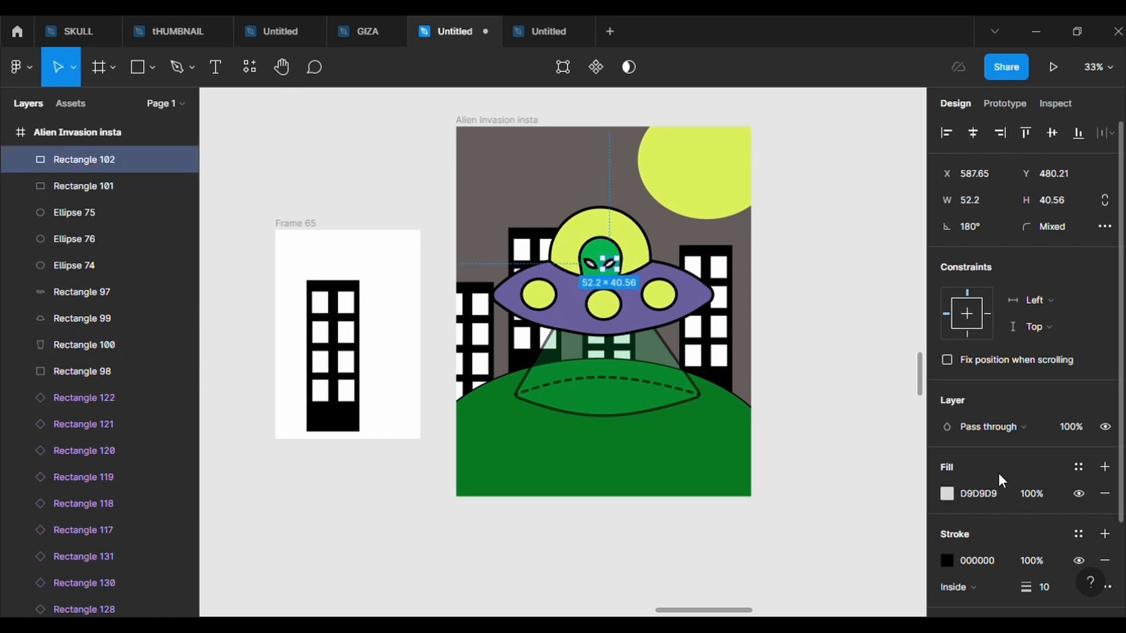
{"action": "left_click", "coordinate": [945, 495]}
{"action": "left_click", "coordinate": [732, 402]}
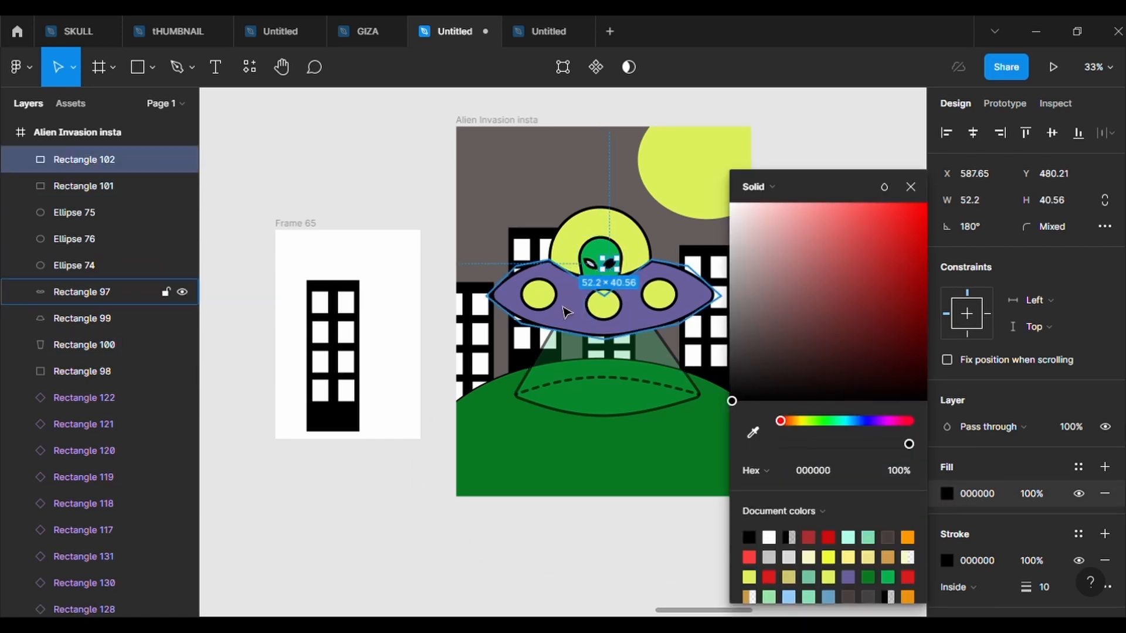
{"action": "left_click", "coordinate": [439, 376]}
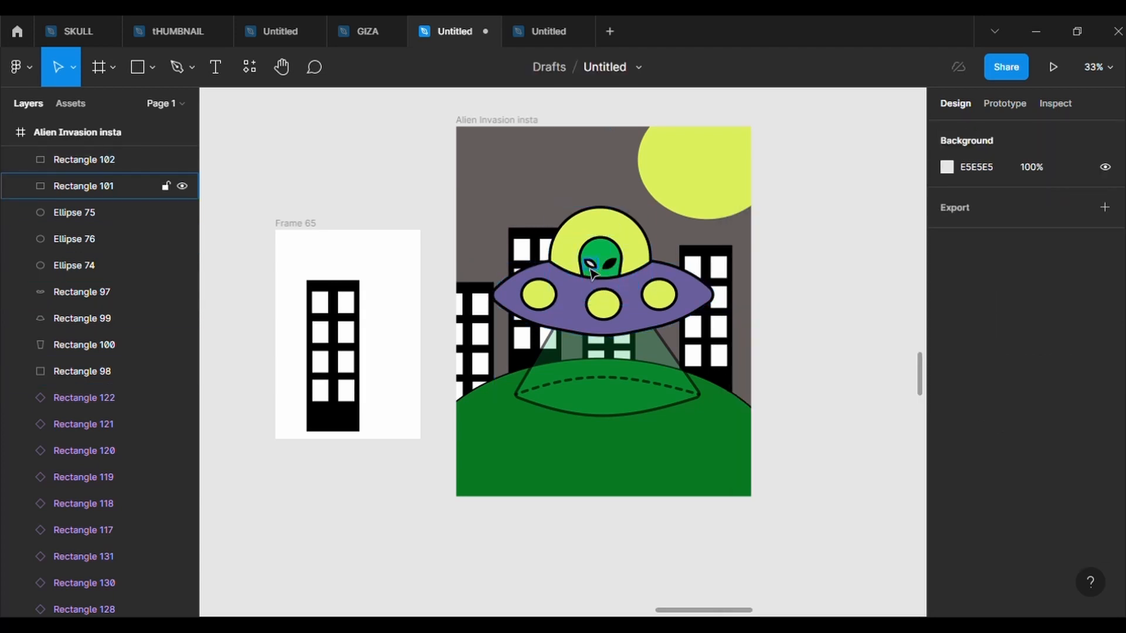
{"action": "left_click", "coordinate": [84, 186]}
{"action": "left_click", "coordinate": [948, 494]}
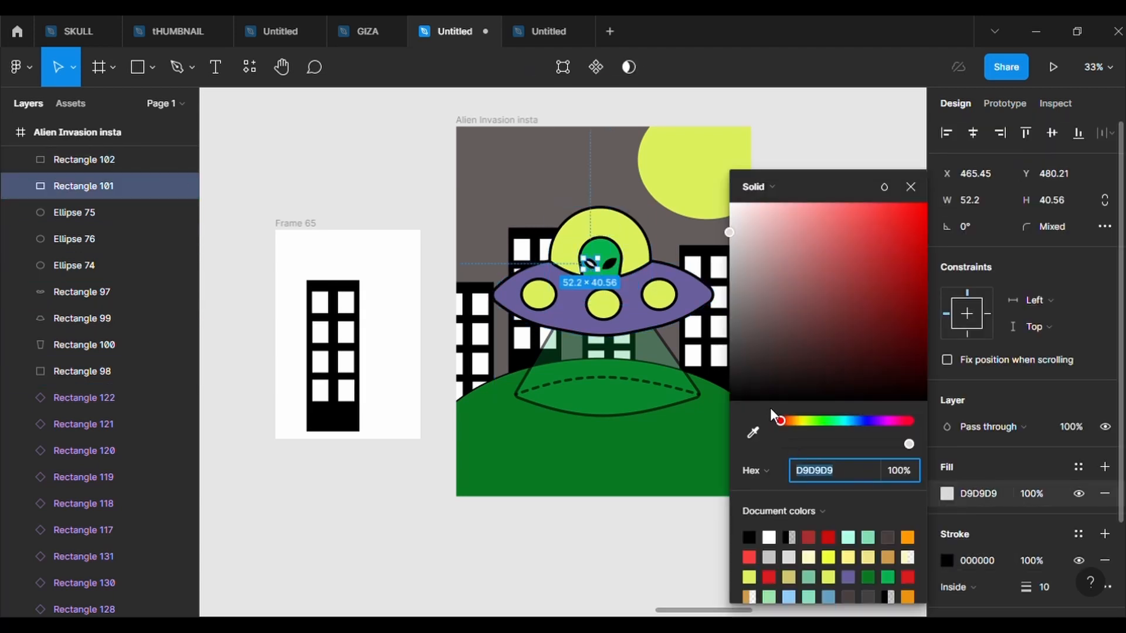
{"action": "left_click", "coordinate": [730, 401]}
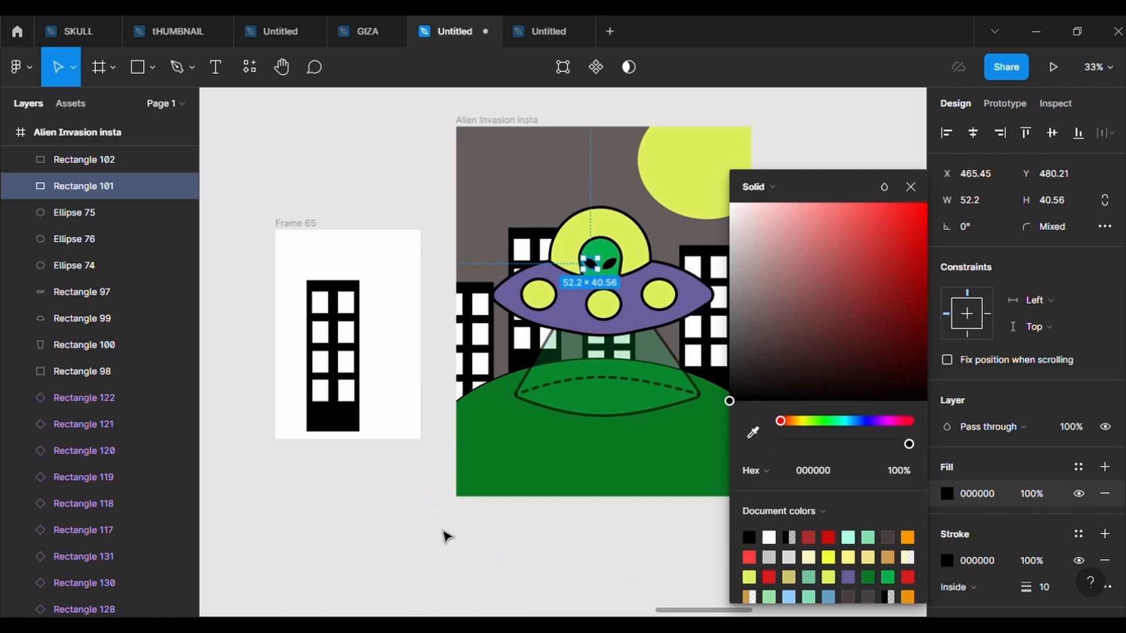
{"action": "left_click", "coordinate": [351, 527]}
Add a black 000000 inside stroke with a width of 5 to the yellow-green moon.
{"action": "left_click", "coordinate": [732, 214]}
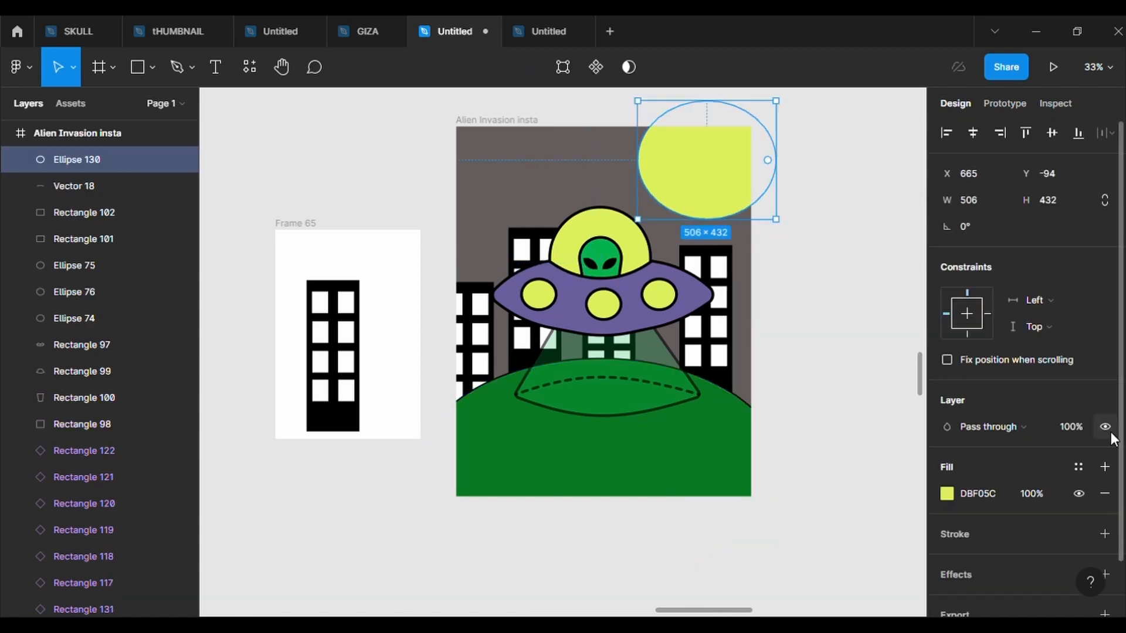
{"action": "left_click", "coordinate": [1105, 534]}
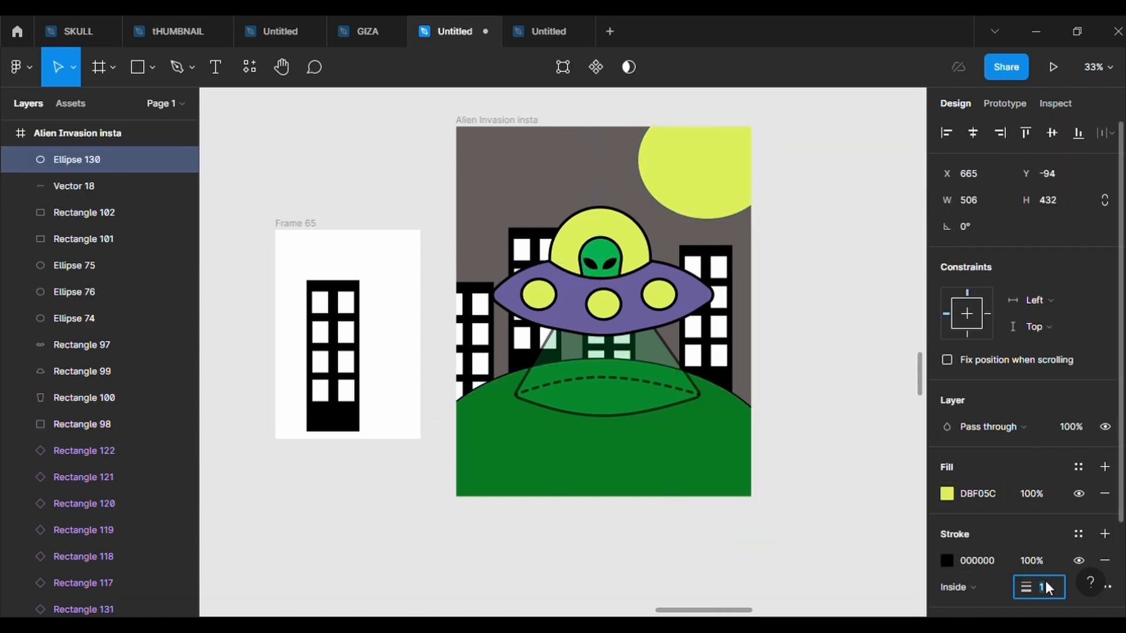
{"action": "type", "text": "5"}
{"action": "key", "text": "Return"}
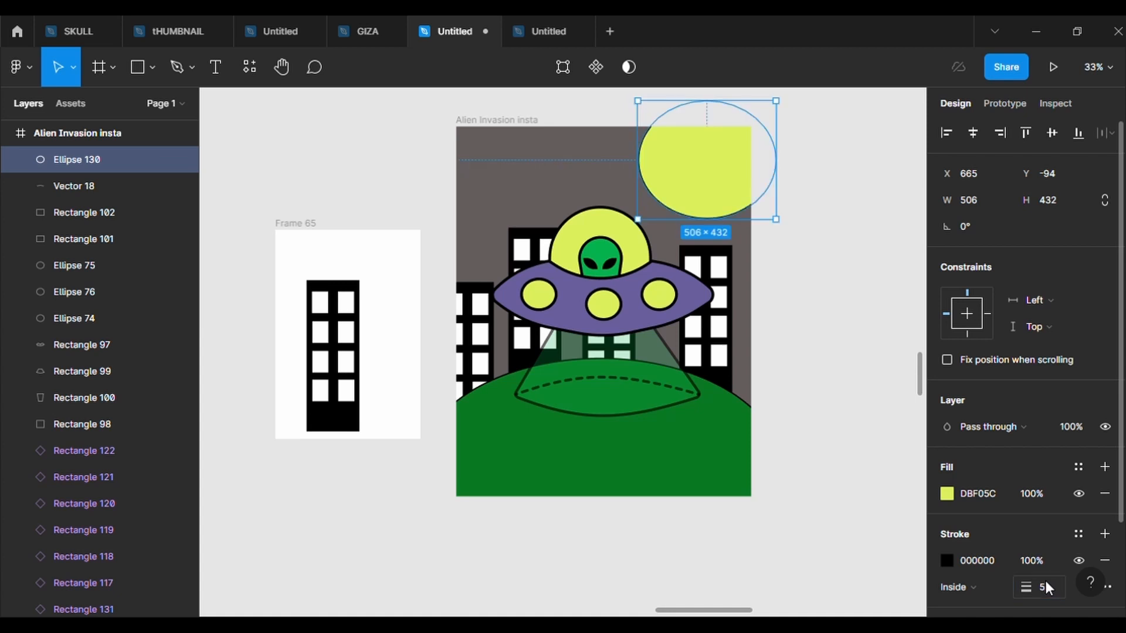
{"action": "left_click", "coordinate": [901, 449]}
{"action": "scroll", "coordinate": [901, 449], "scroll_direction": "up", "scroll_amount": 1}
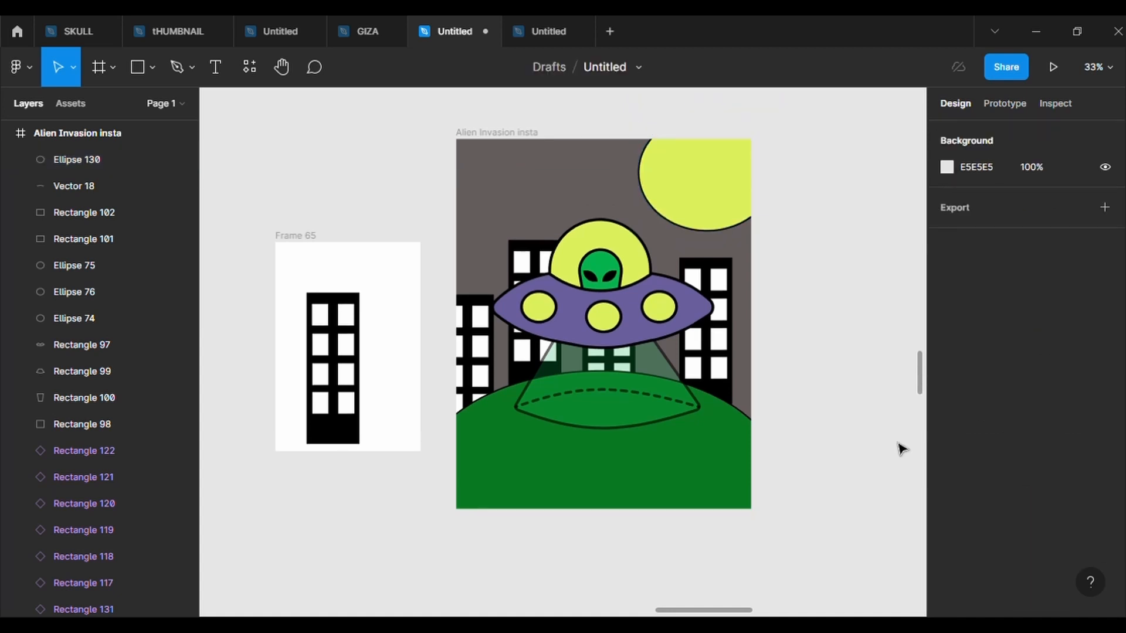
Try to recolour the upper-left window component of the standalone building with a dark red 7C2323 fill.
{"action": "left_click", "coordinate": [319, 315]}
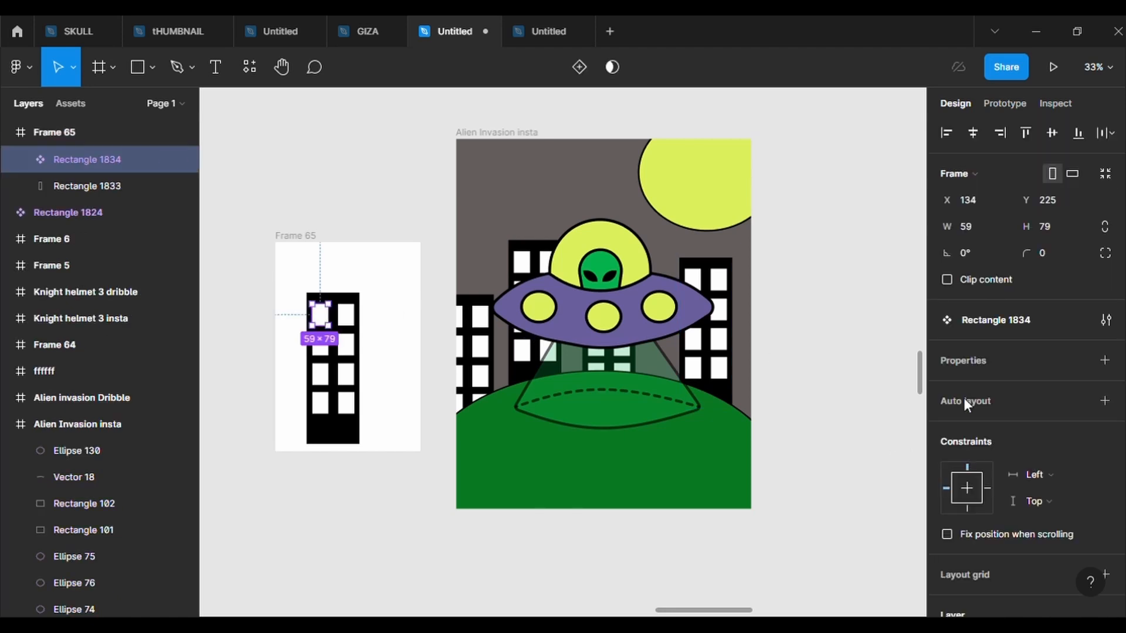
{"action": "scroll", "coordinate": [1001, 487], "scroll_direction": "down", "scroll_amount": 5}
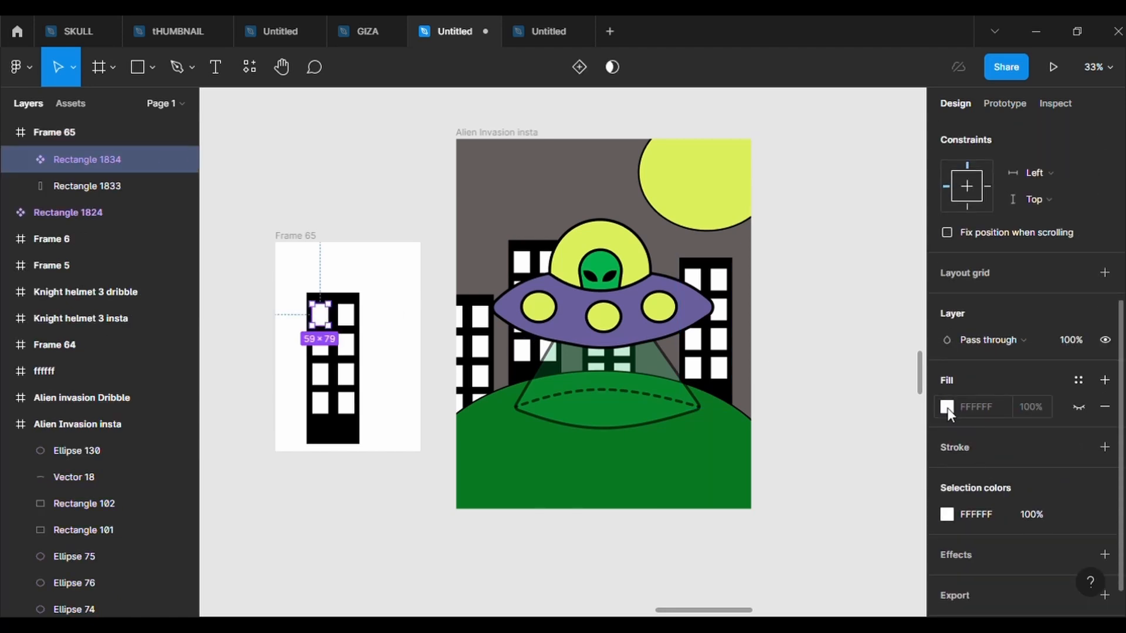
{"action": "left_click", "coordinate": [946, 407]}
{"action": "left_click_drag", "start_coordinate": [836, 284], "coordinate": [872, 304]}
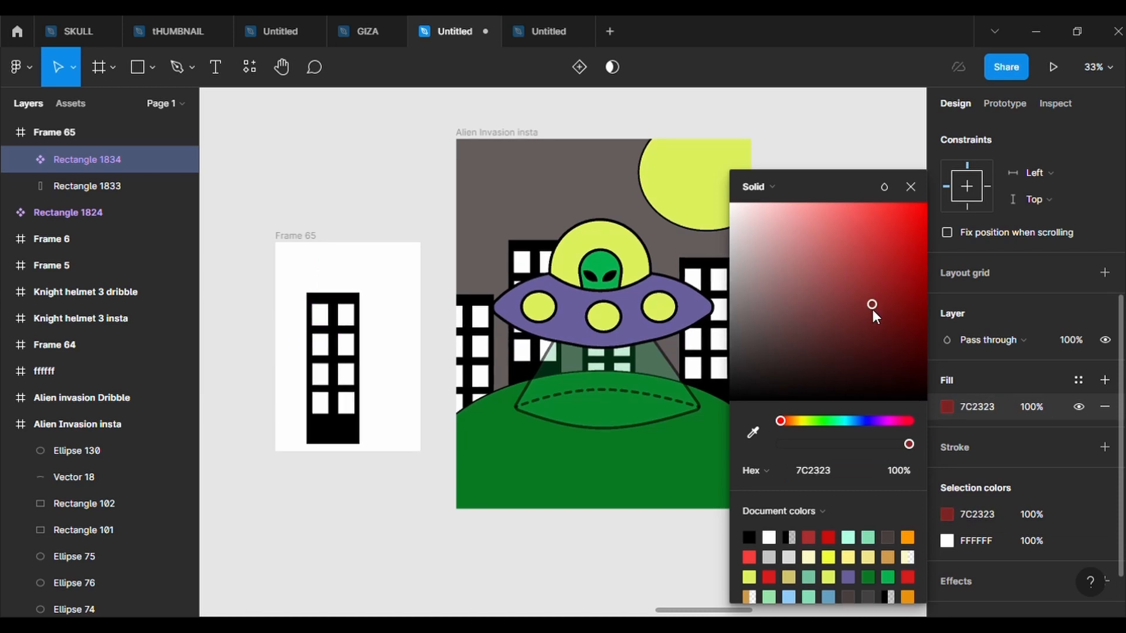
Try muted reds such as 985959 and A16F6F on the window component's inner rectangle, and return its fill to white.
{"action": "double_click", "coordinate": [325, 322]}
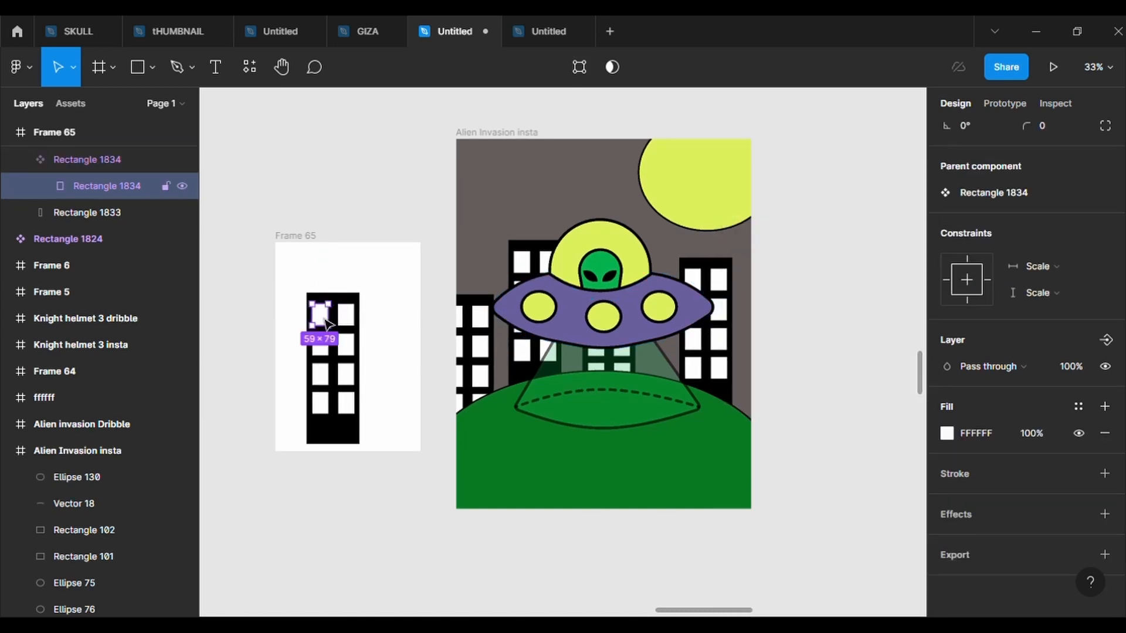
{"action": "left_click", "coordinate": [946, 433]}
{"action": "left_click_drag", "start_coordinate": [898, 337], "coordinate": [819, 278]}
{"action": "left_click_drag", "start_coordinate": [841, 185], "coordinate": [898, 182]}
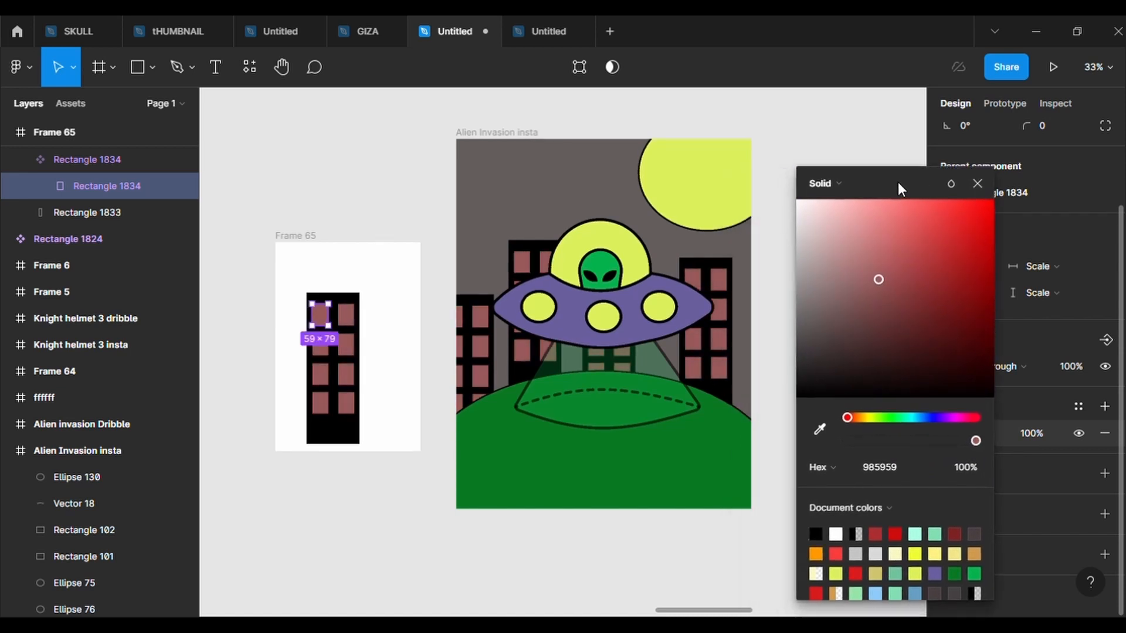
{"action": "left_click_drag", "start_coordinate": [920, 250], "coordinate": [879, 253]}
{"action": "mouse_move", "coordinate": [843, 291]}
{"action": "left_mouse_down"}
{"action": "mouse_move", "coordinate": [844, 231]}
{"action": "mouse_move", "coordinate": [902, 276]}
{"action": "mouse_move", "coordinate": [905, 233]}
{"action": "mouse_move", "coordinate": [856, 274]}
{"action": "left_mouse_up"}
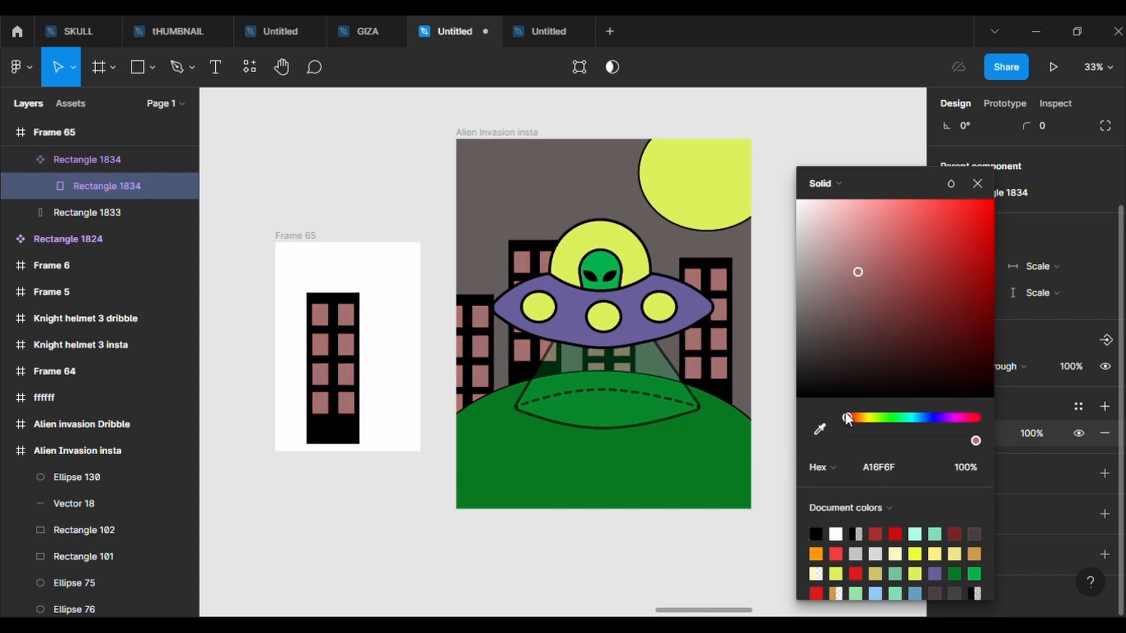
{"action": "left_click_drag", "start_coordinate": [848, 417], "coordinate": [986, 417]}
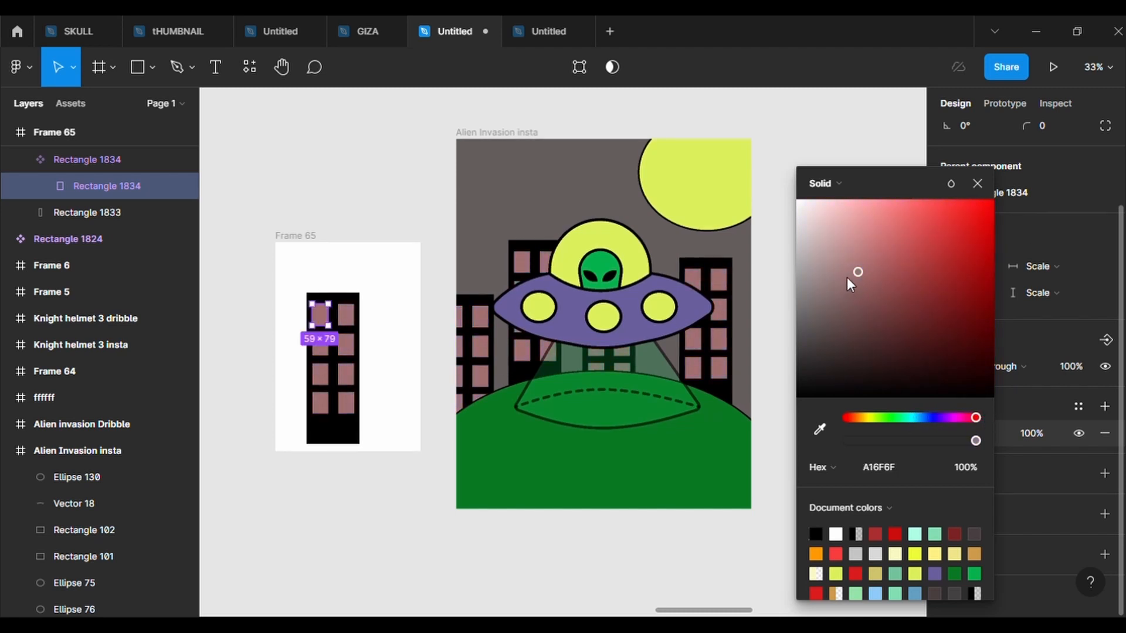
{"action": "left_click_drag", "start_coordinate": [859, 272], "coordinate": [783, 177]}
{"action": "left_click", "coordinate": [786, 115]}
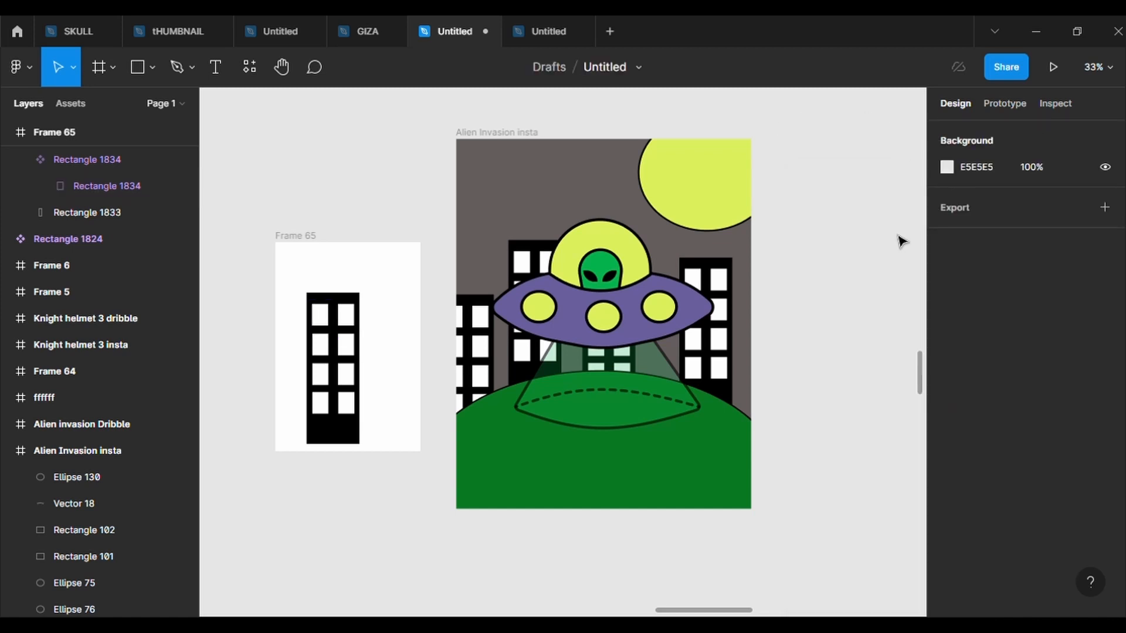